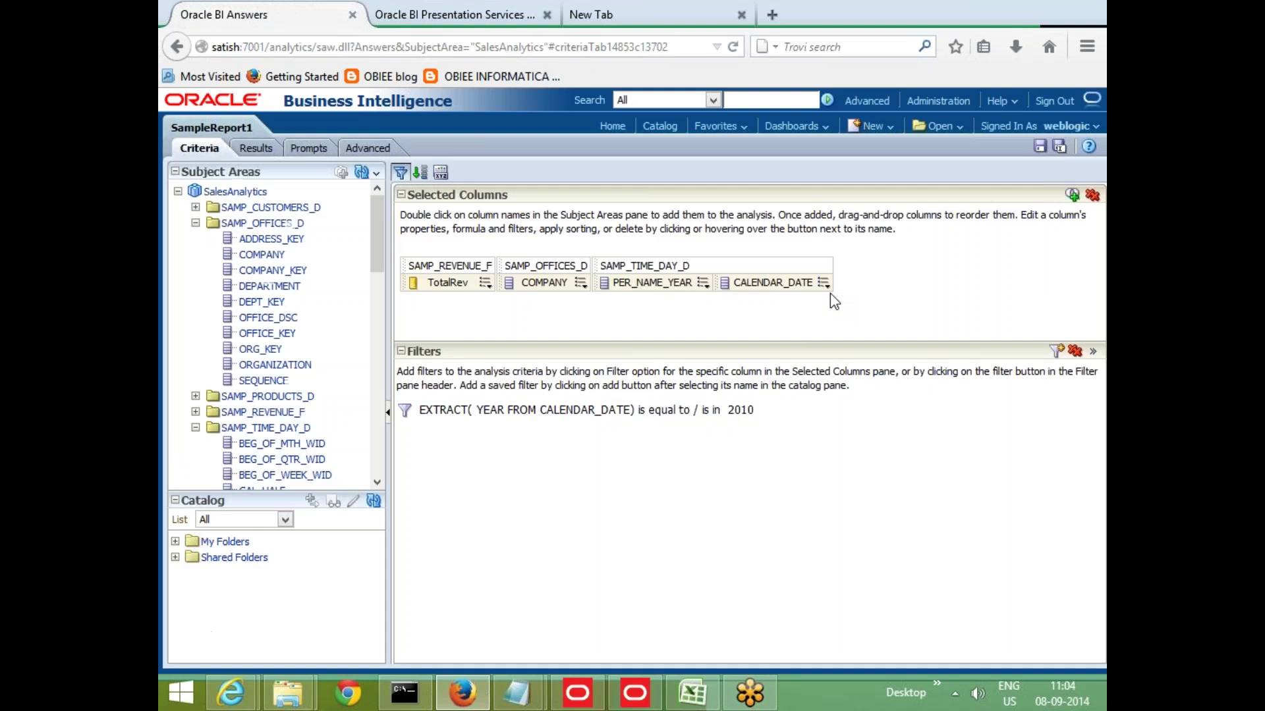
Step: Remove the CALENDAR_DATE column from the analysis and check the results table
{"action": "left_click", "coordinate": [822, 282]}
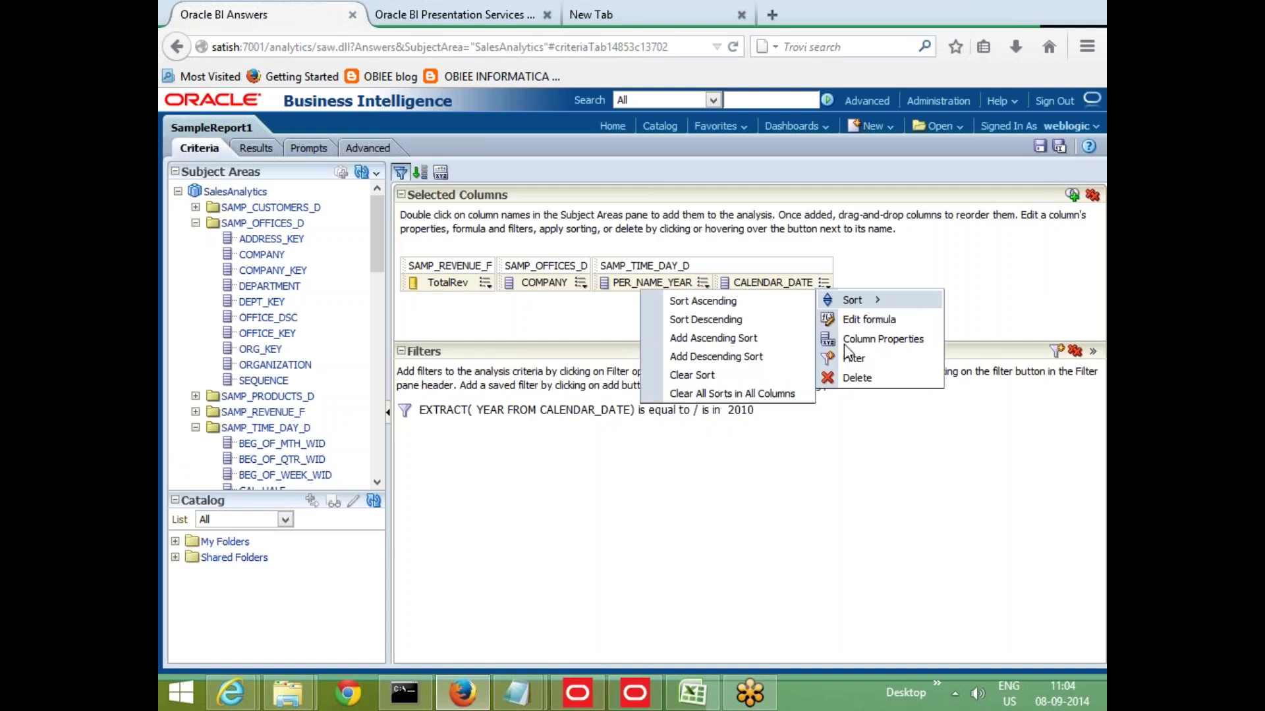
{"action": "left_click", "coordinate": [860, 380]}
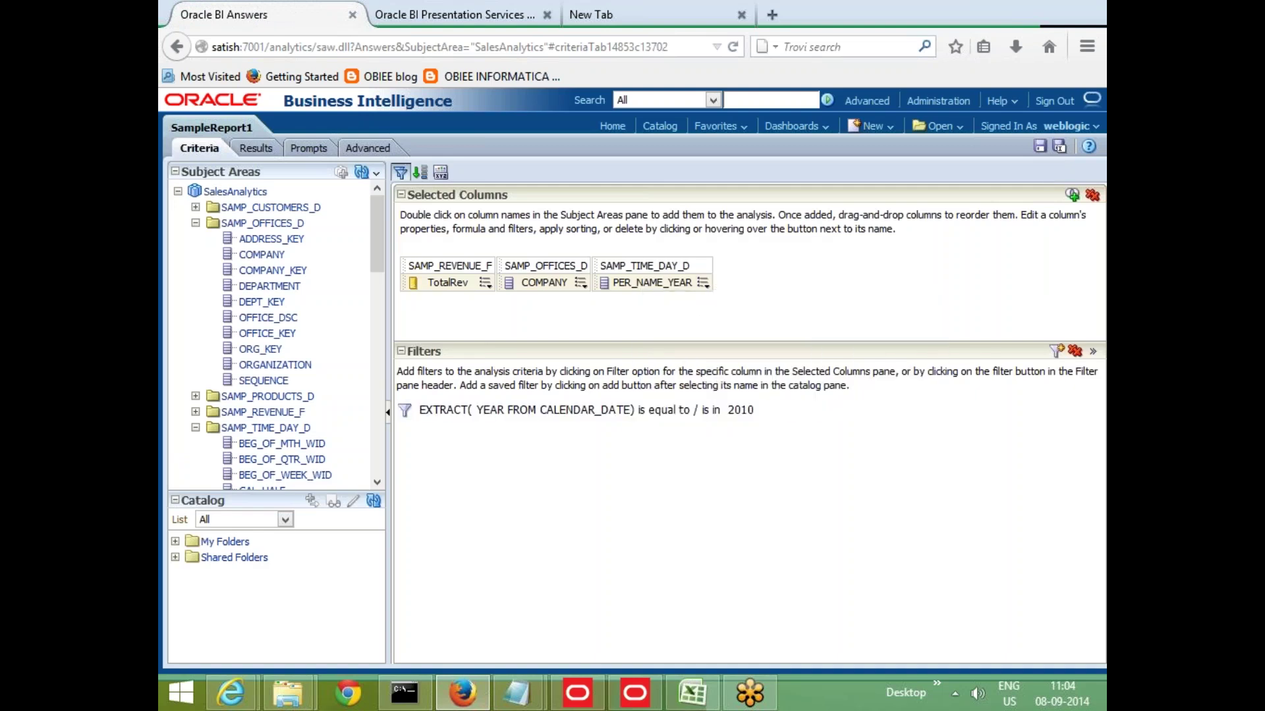
{"action": "left_click", "coordinate": [254, 151]}
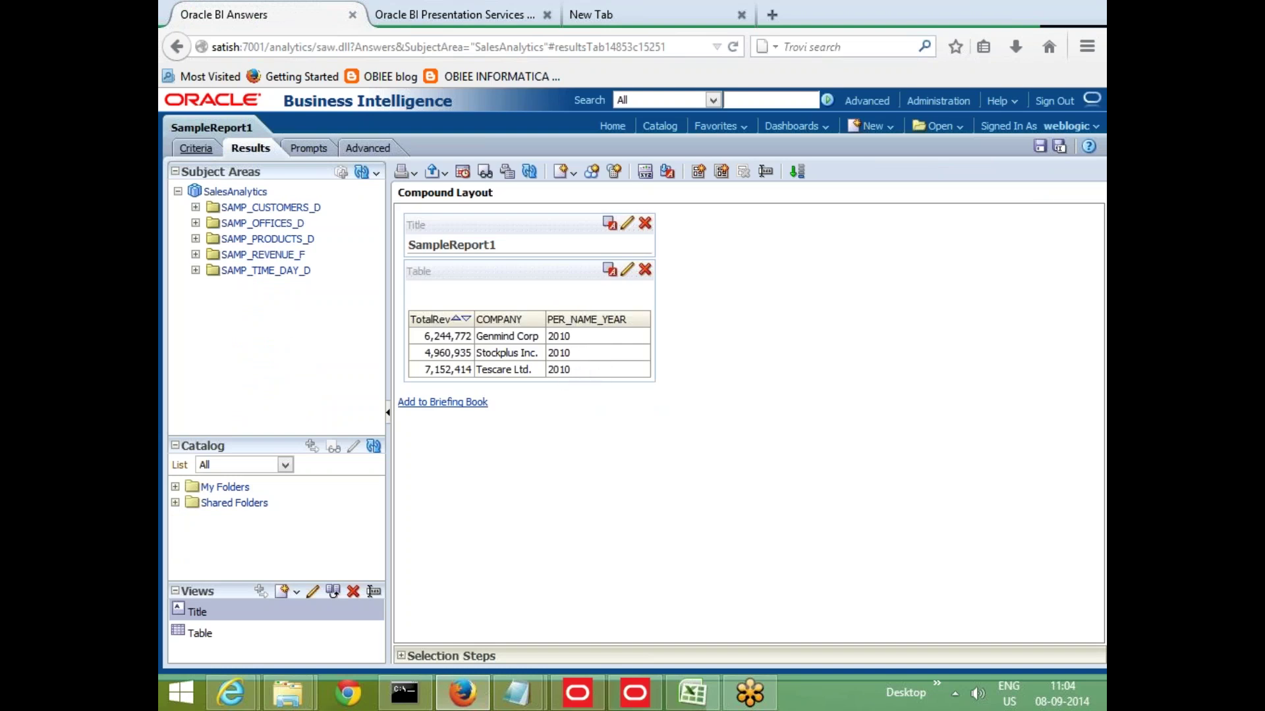
{"action": "left_click", "coordinate": [197, 147]}
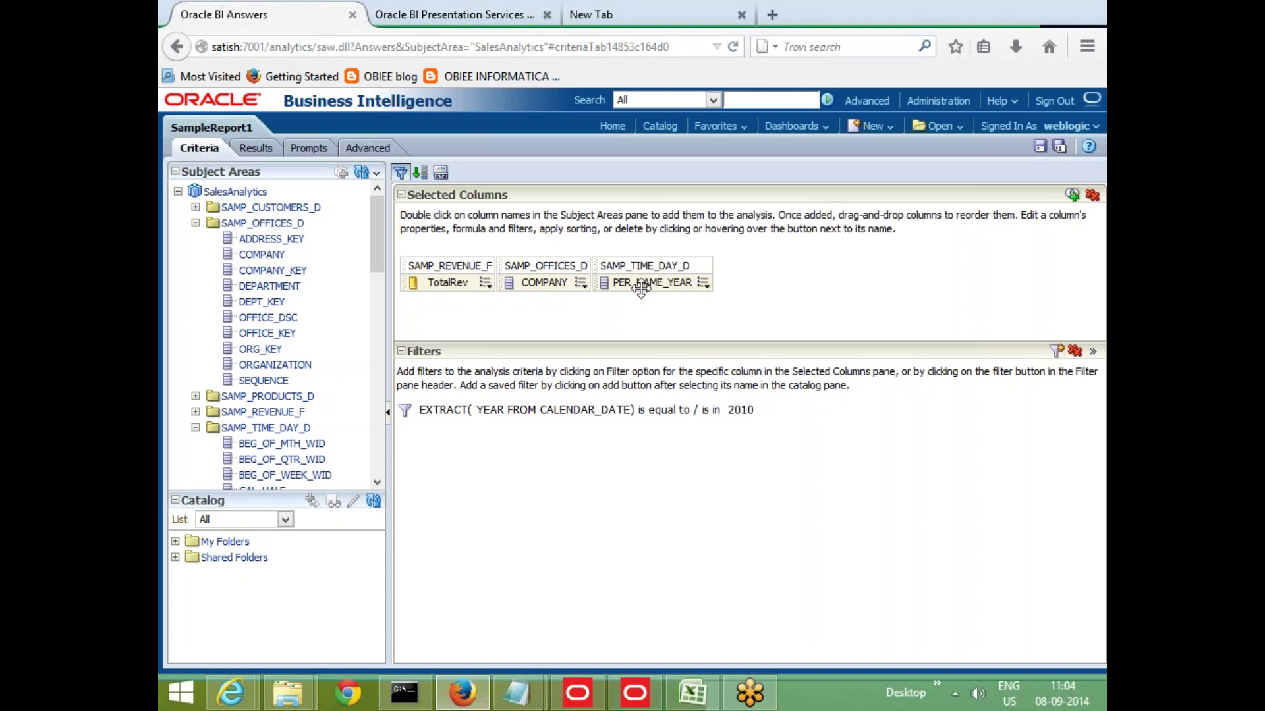
Step: Filter COMPANY as equal to / is in Genmind Corp, Stockplus Inc. and Tescare Ltd., and check the filtered results
{"action": "left_click", "coordinate": [580, 283]}
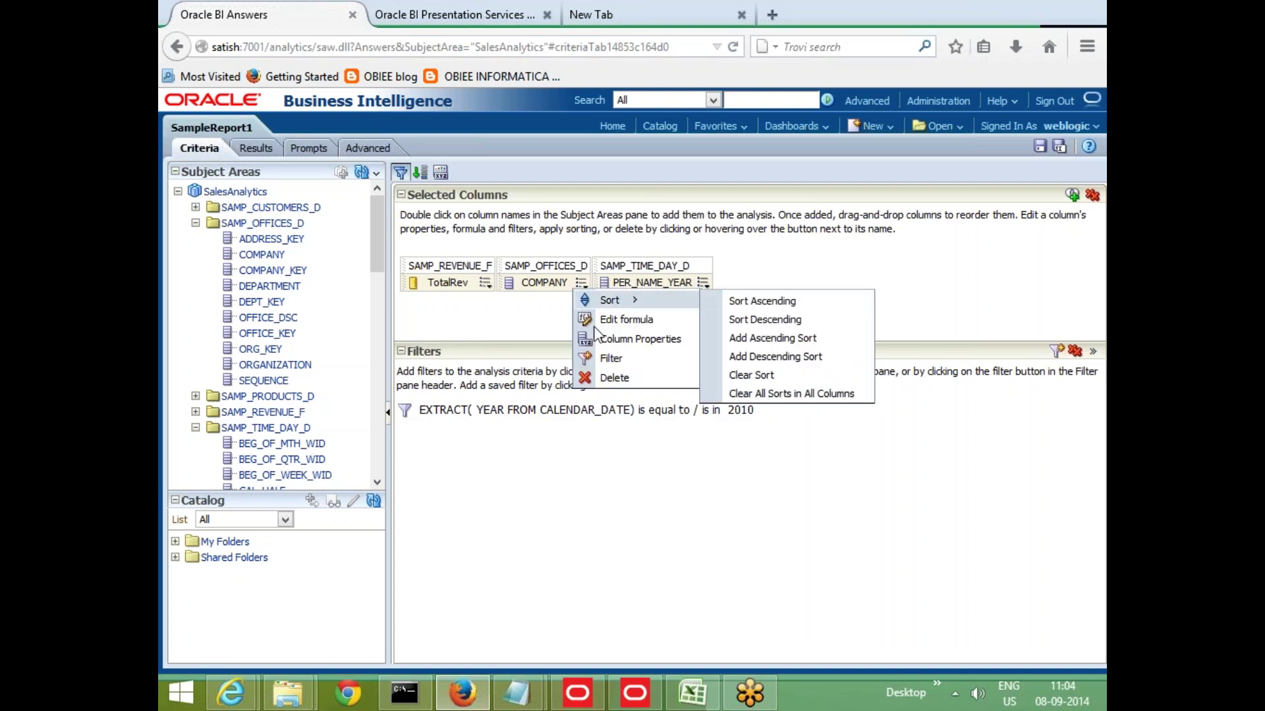
{"action": "left_click", "coordinate": [611, 359]}
{"action": "left_click", "coordinate": [780, 315]}
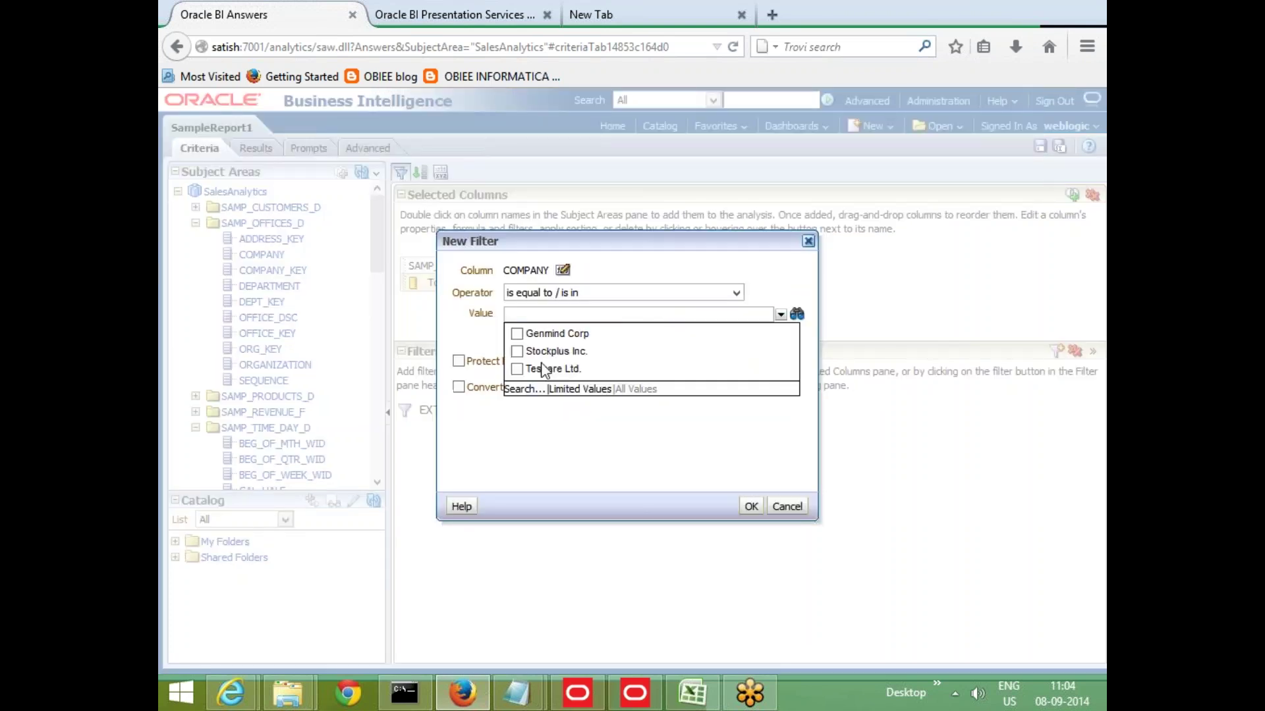
{"action": "left_click", "coordinate": [517, 333]}
{"action": "left_click", "coordinate": [518, 369]}
{"action": "left_click", "coordinate": [751, 506]}
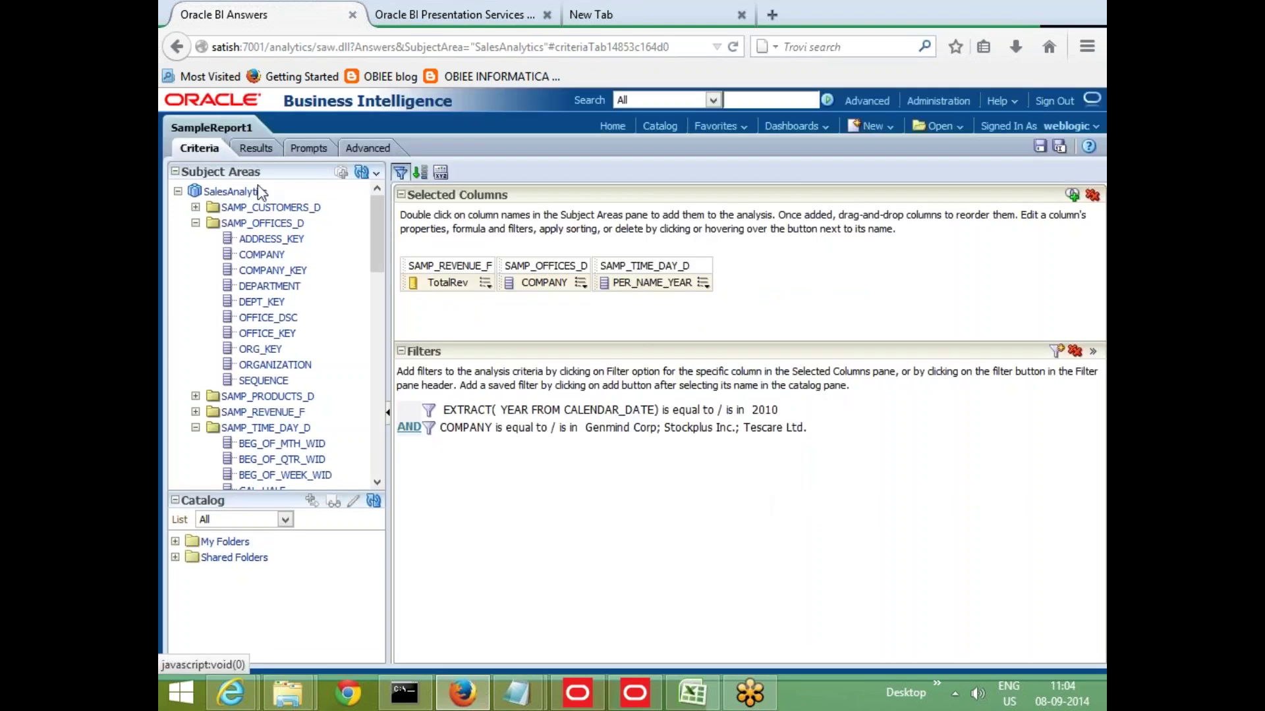
{"action": "left_click", "coordinate": [262, 155]}
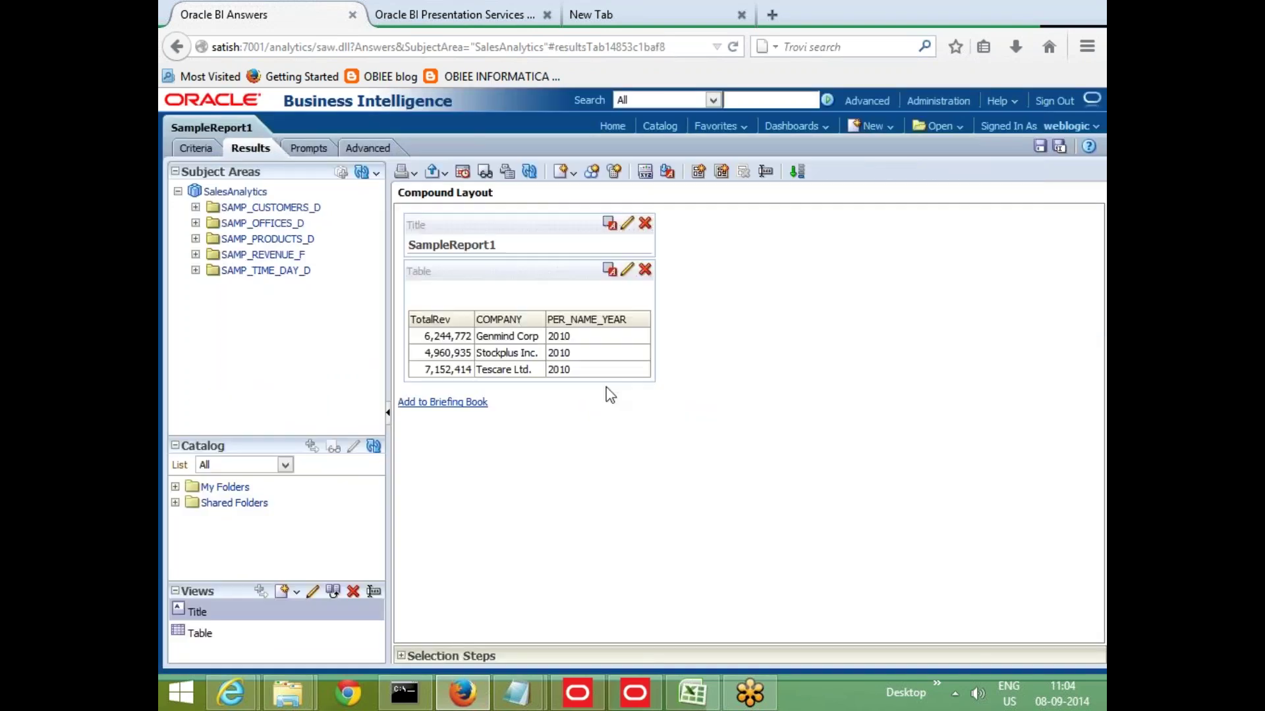
{"action": "left_click", "coordinate": [198, 149]}
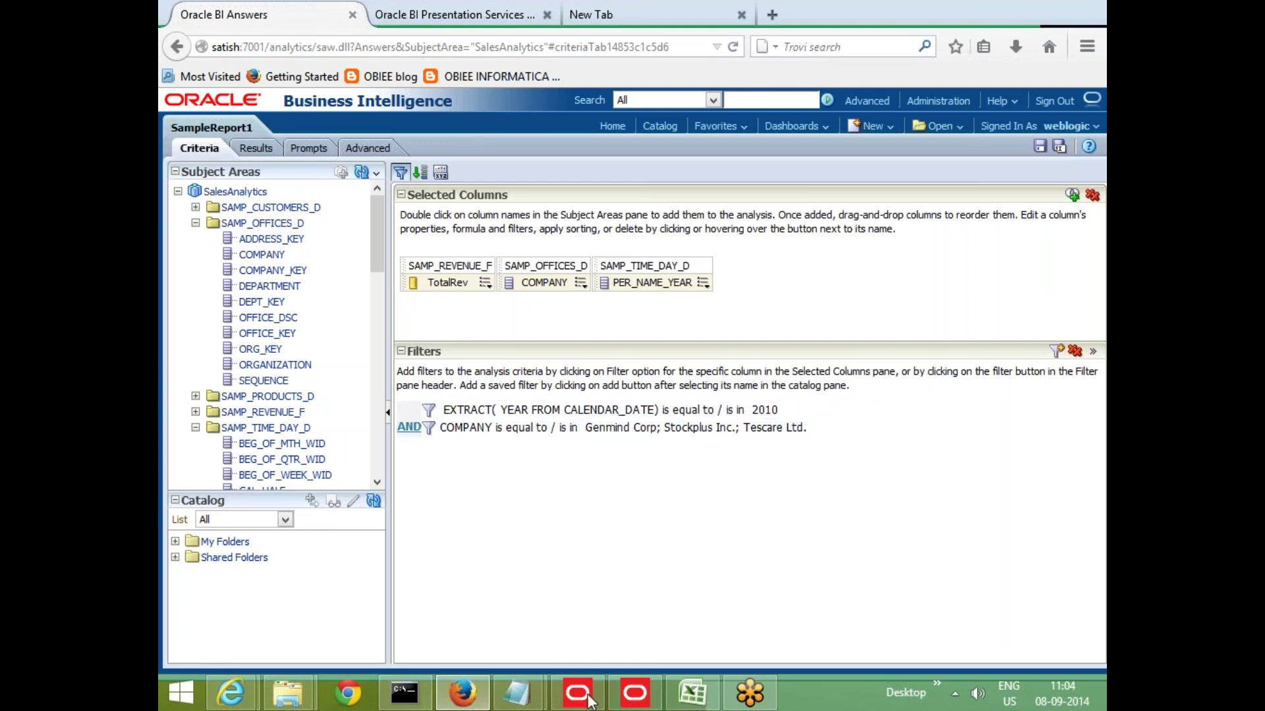
Step: Switch to the obiee workbook in Excel and select cell C5 on Sheet3
{"action": "left_click", "coordinate": [693, 693]}
{"action": "scroll", "coordinate": [527, 396], "scroll_direction": "down", "scroll_amount": 4}
{"action": "left_click", "coordinate": [355, 646]}
{"action": "left_click", "coordinate": [336, 261]}
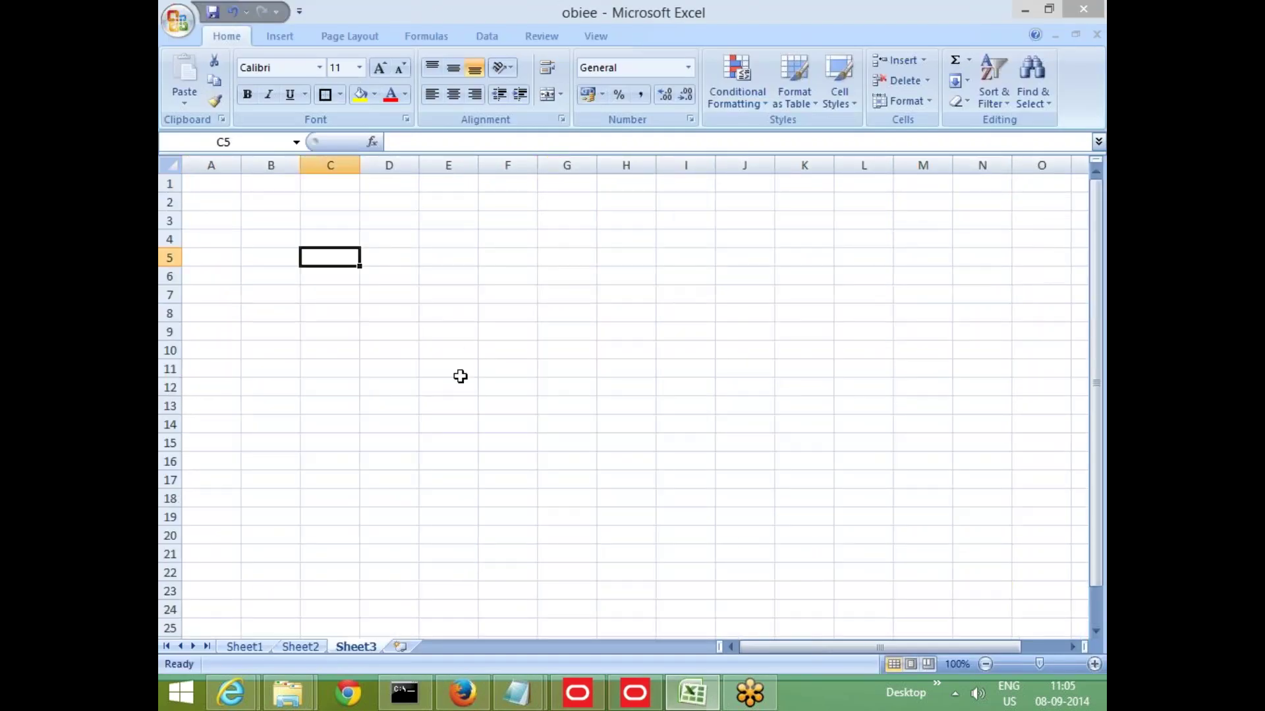
{"action": "type", "text": "deptn"}
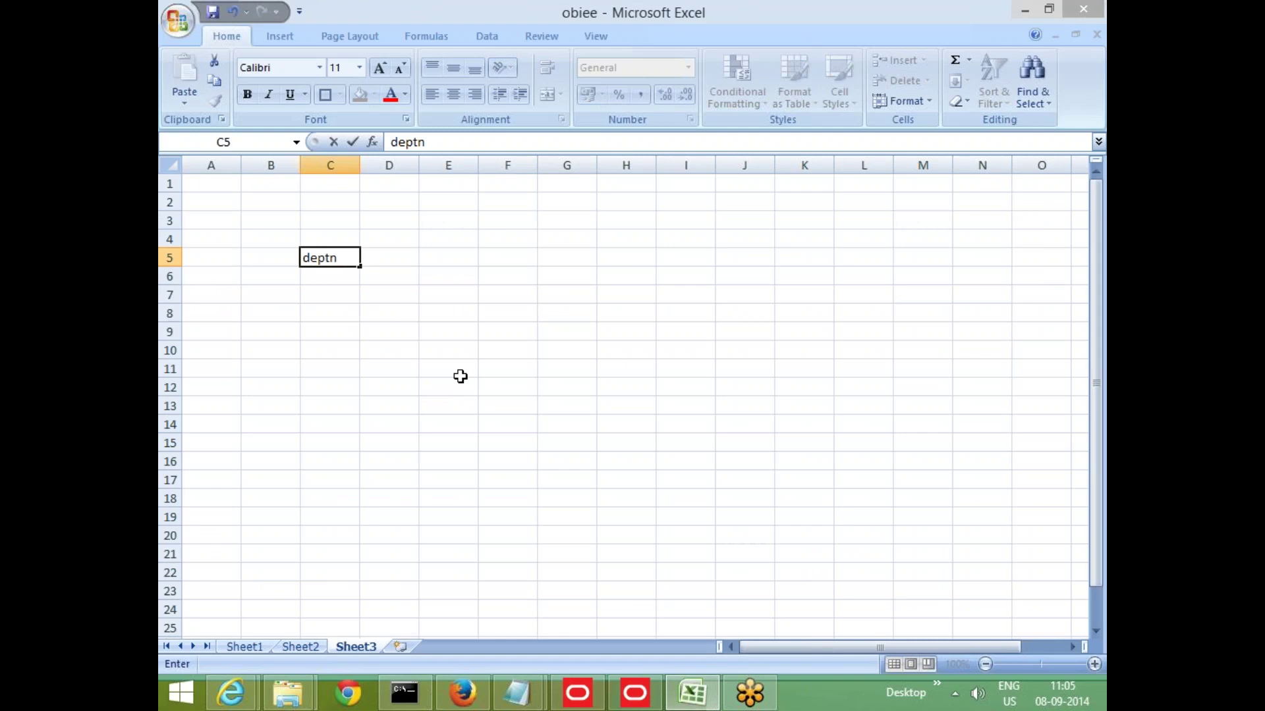
{"action": "key", "text": "BackSpace"}
{"action": "key", "text": "BackSpace"}
{"action": "key", "text": "BackSpace"}
{"action": "key", "text": "BackSpace"}
{"action": "key", "text": "BackSpace"}
Step: Enter the label year in cell C5
{"action": "type", "text": "year"}
{"action": "key", "text": "Tab"}
{"action": "type", "text": "="}
{"action": "key", "text": "Right"}
{"action": "type", "text": "2"}
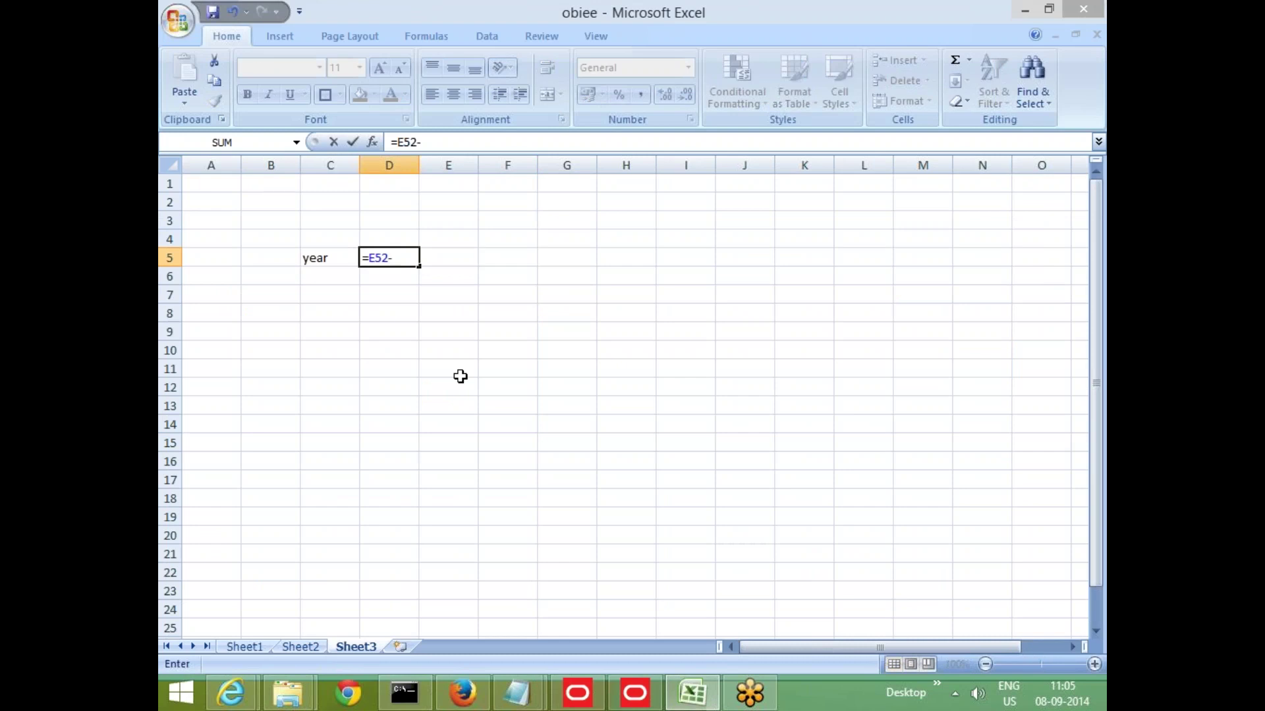
{"action": "key", "text": "BackSpace"}
{"action": "key", "text": "BackSpace"}
{"action": "key", "text": "BackSpace"}
{"action": "key", "text": "BackSpace"}
Step: Enter an equals sign as text in cell D5 and 2010 in cell E5
{"action": "type", "text": "'"}
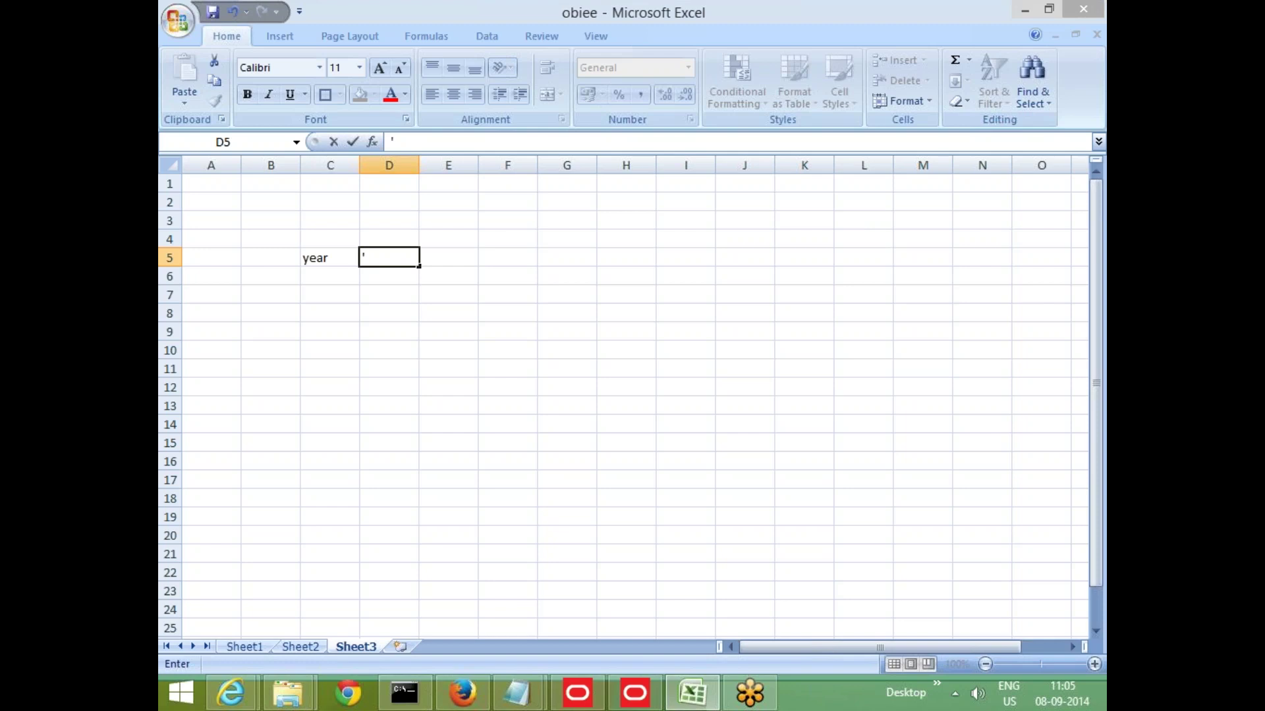
{"action": "type", "text": "="}
{"action": "key", "text": "Tab"}
{"action": "type", "text": "2010"}
{"action": "key", "text": "Down"}
Step: Enter year(calendar_dt) as text in cell C7, two rows below the year label
{"action": "key", "text": "Down"}
{"action": "key", "text": "Up"}
{"action": "key", "text": "Up"}
{"action": "key", "text": "Left"}
{"action": "key", "text": "Left"}
{"action": "key", "text": "Right"}
{"action": "key", "text": "Right"}
{"action": "key", "text": "Down"}
{"action": "key", "text": "Down"}
{"action": "key", "text": "Left"}
{"action": "key", "text": "Left"}
{"action": "key", "text": "Left"}
{"action": "key", "text": "Right"}
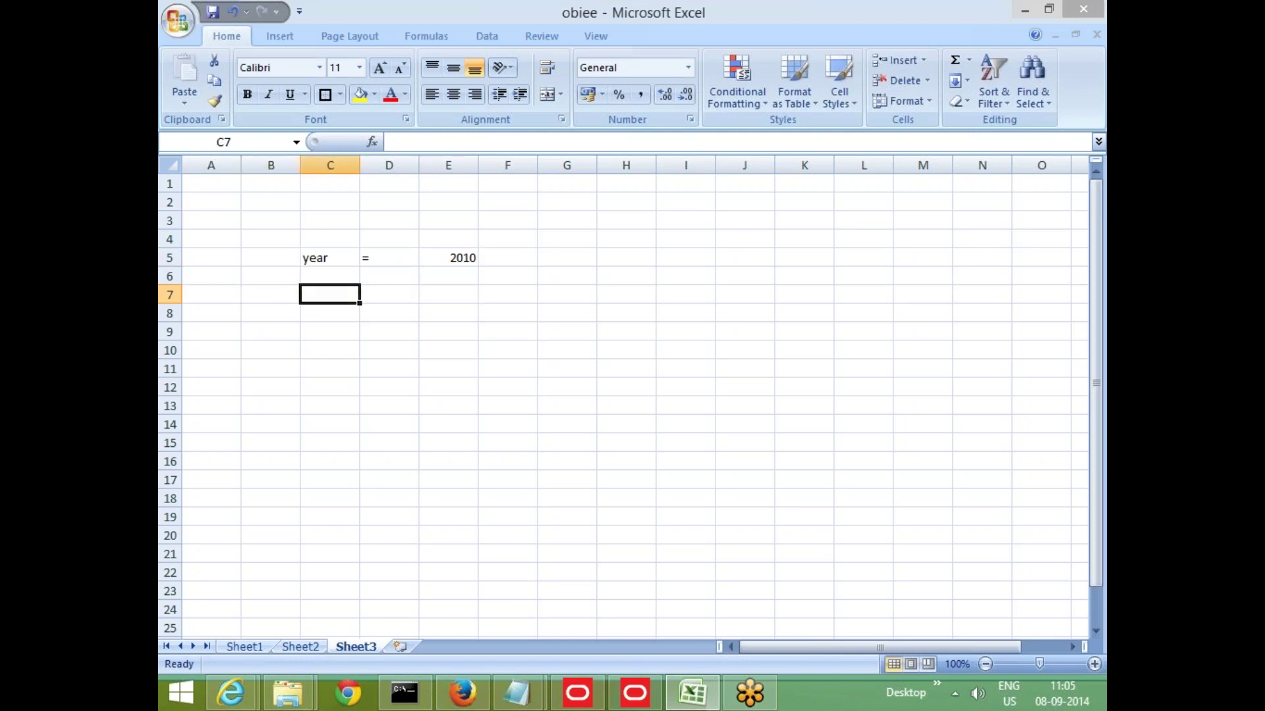
{"action": "type", "text": "year"}
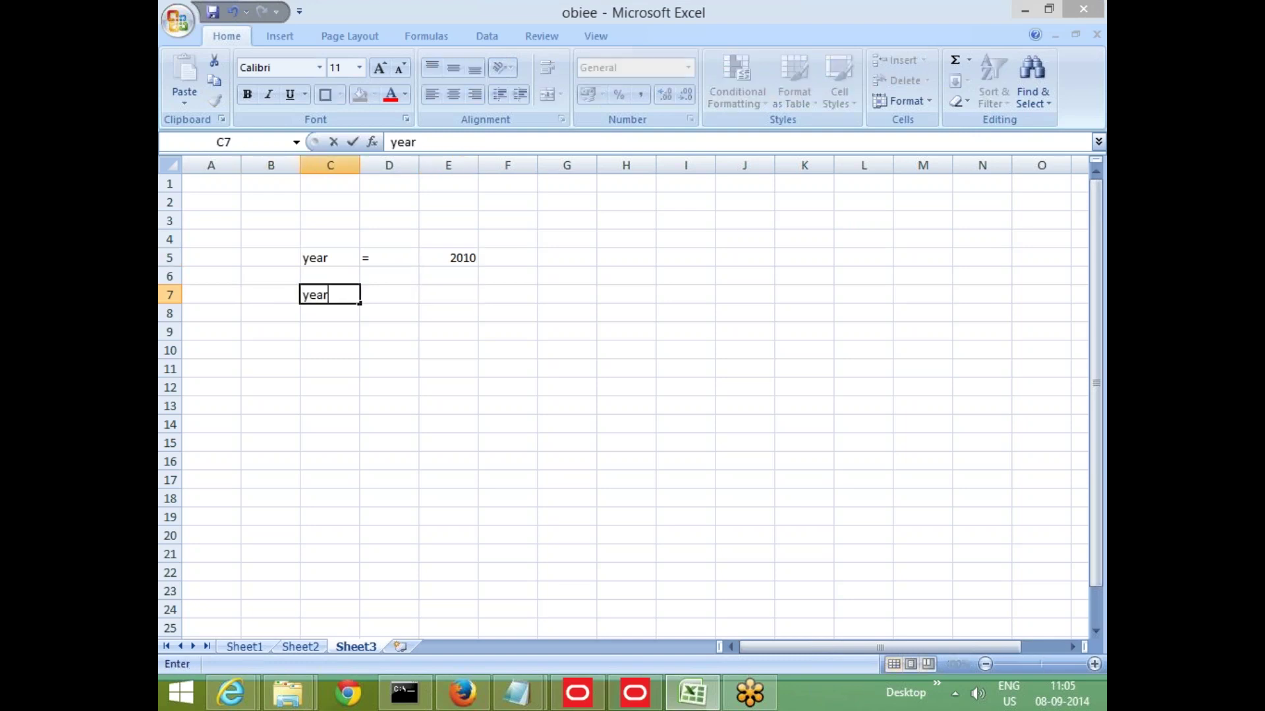
{"action": "type", "text": "(calendar_dt)"}
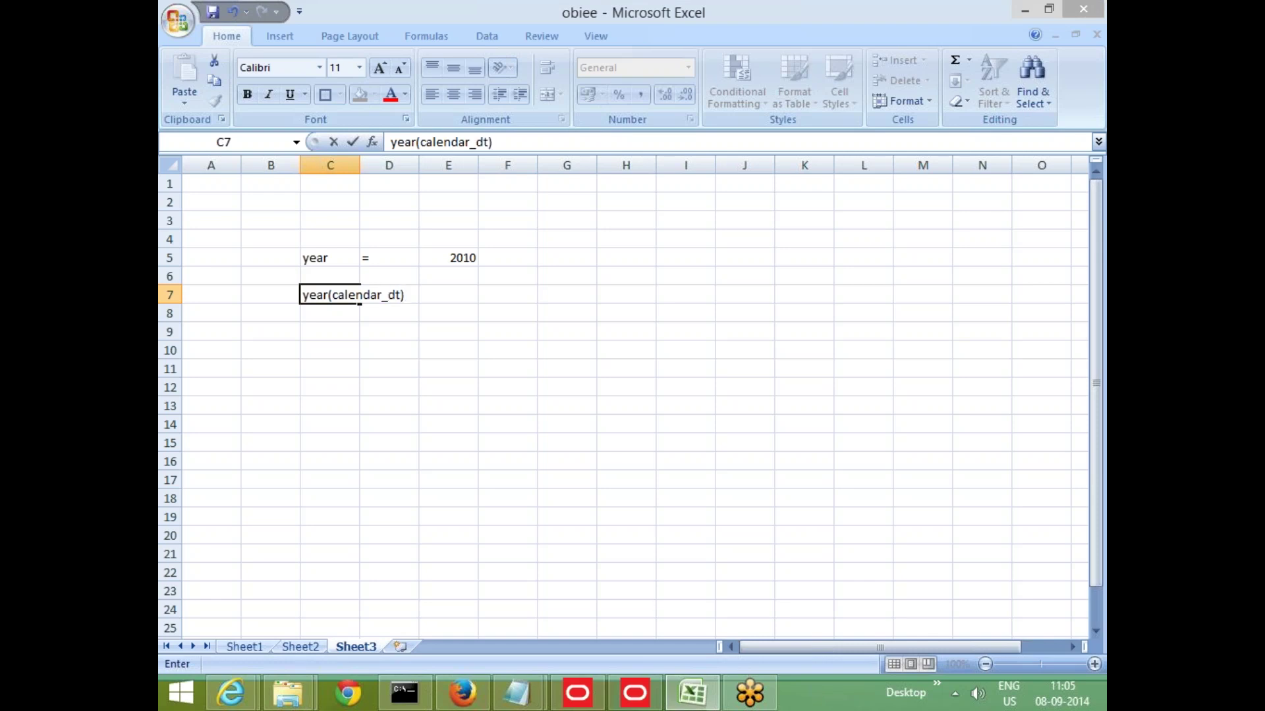
{"action": "left_click", "coordinate": [448, 368]}
Step: Copy the equals sign and 2010 from D5:E5 into row 7, starting at cell D7
{"action": "left_click_drag", "start_coordinate": [413, 253], "coordinate": [432, 251]}
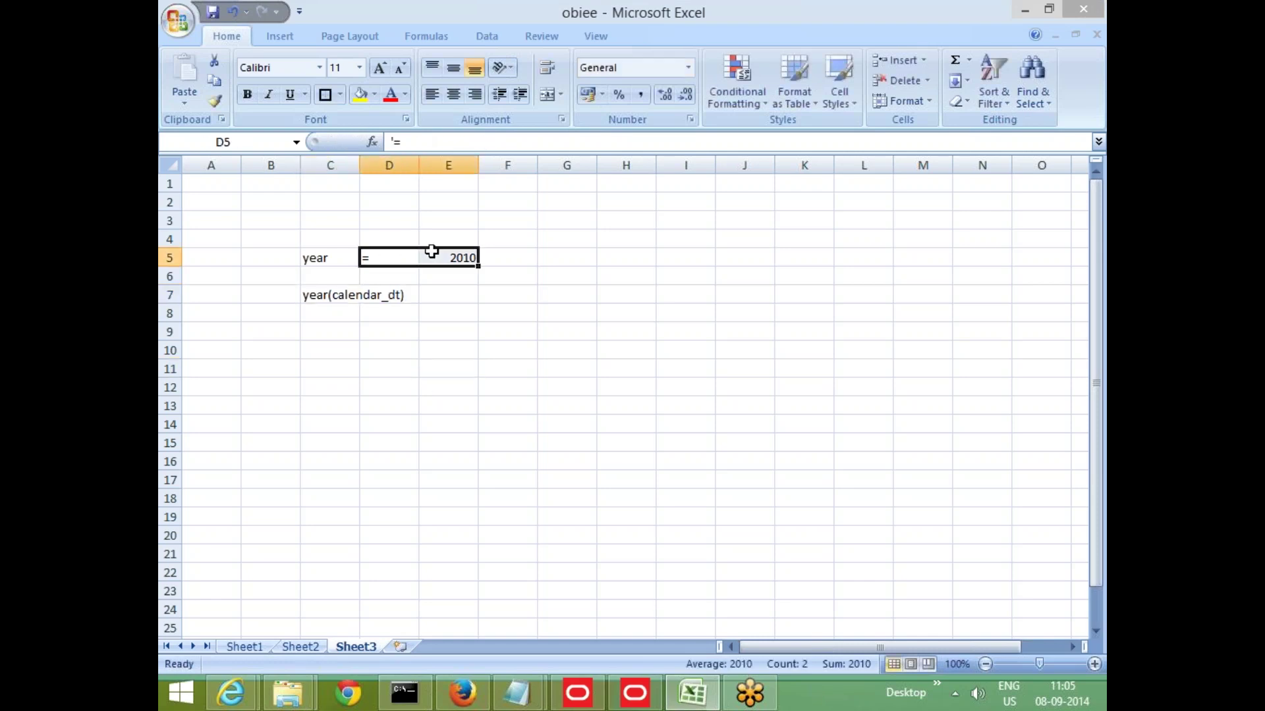
{"action": "key", "text": "ctrl+c"}
{"action": "left_click", "coordinate": [404, 294]}
{"action": "key", "text": "ctrl+v"}
{"action": "left_click", "coordinate": [448, 387]}
Step: Widen column C to fit the year(calendar_dt) text and end the copy mode
{"action": "left_click_drag", "start_coordinate": [360, 164], "coordinate": [445, 165]}
{"action": "left_click", "coordinate": [595, 280]}
{"action": "key", "text": "Escape"}
{"action": "left_click", "coordinate": [346, 408]}
Step: Make the year(calendar_dt) text in cell C7 bold
{"action": "left_click", "coordinate": [338, 255]}
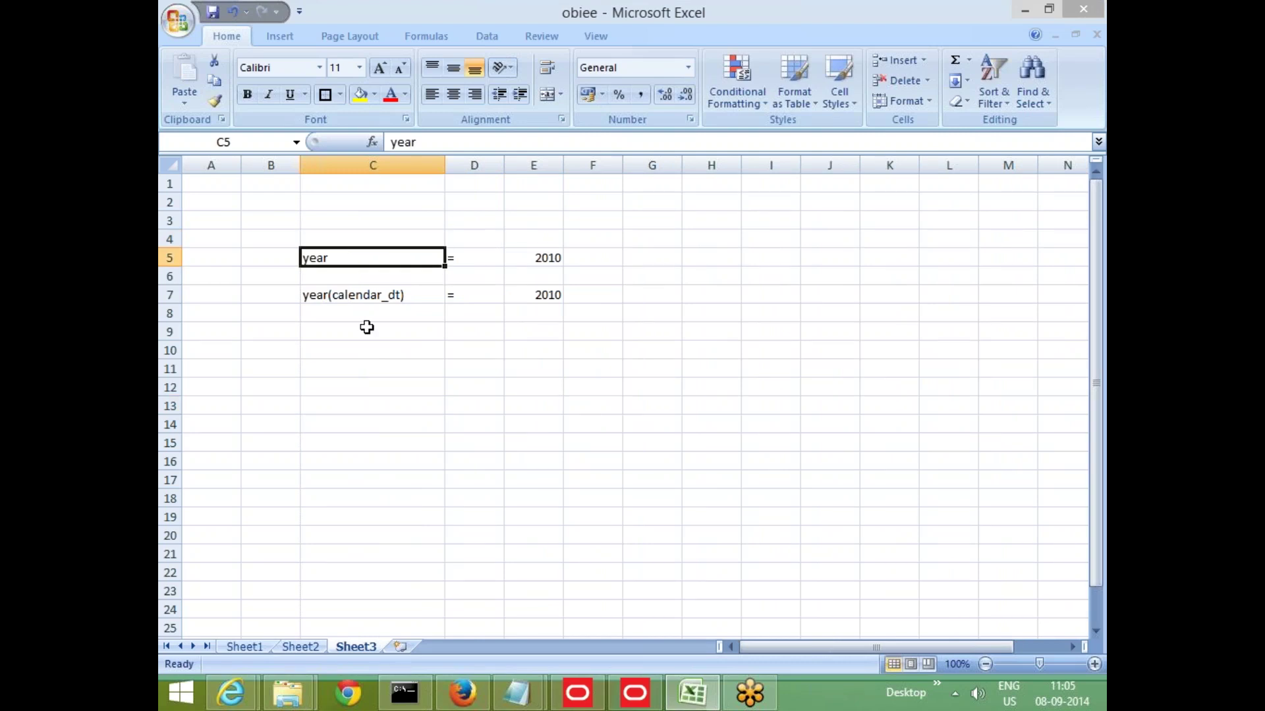
{"action": "left_click", "coordinate": [360, 294]}
{"action": "left_click", "coordinate": [247, 94]}
{"action": "left_click", "coordinate": [369, 405]}
{"action": "left_click", "coordinate": [559, 402]}
{"action": "left_click_drag", "start_coordinate": [361, 259], "coordinate": [362, 335]}
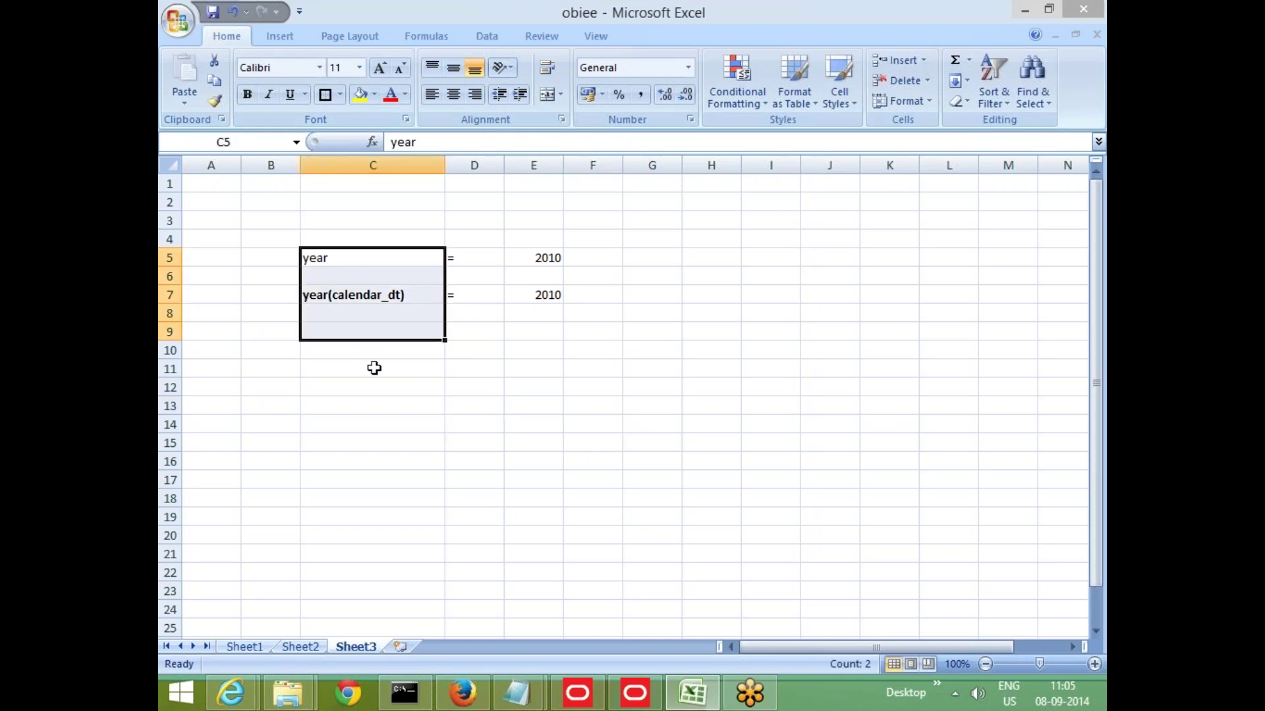
{"action": "left_click", "coordinate": [699, 400]}
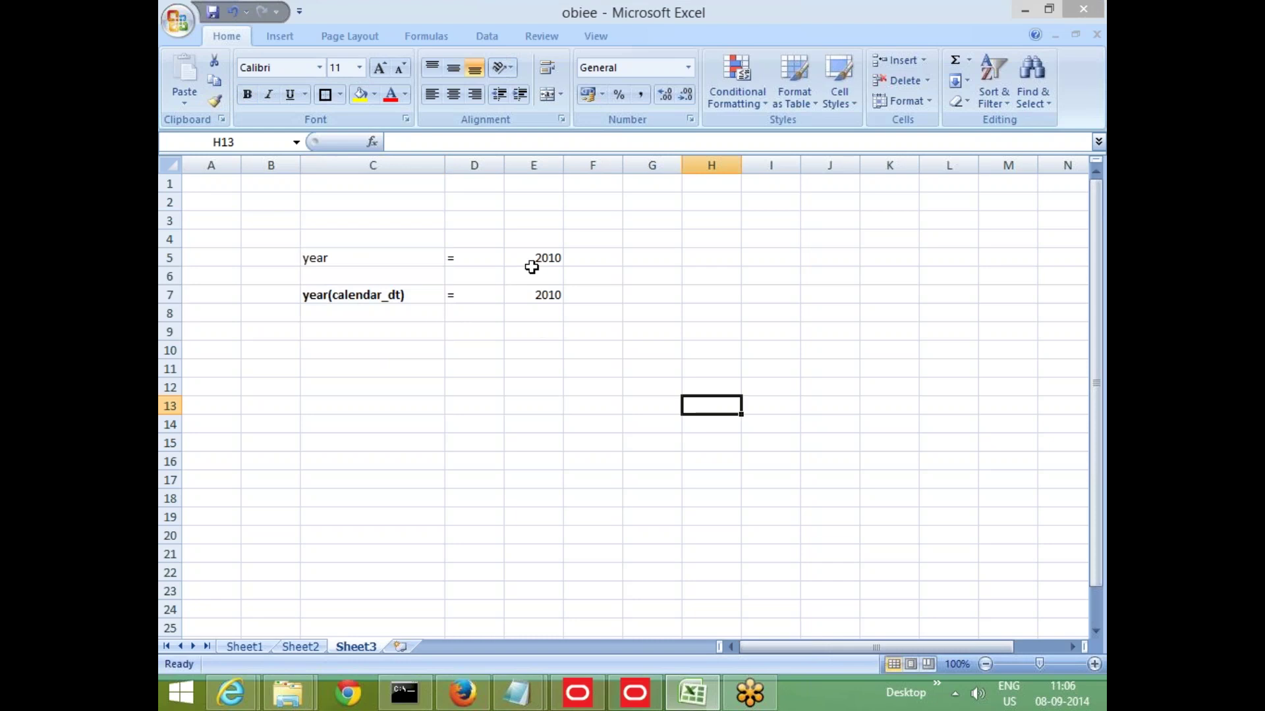
{"action": "left_click_drag", "start_coordinate": [546, 258], "coordinate": [547, 332]}
{"action": "left_click", "coordinate": [534, 387]}
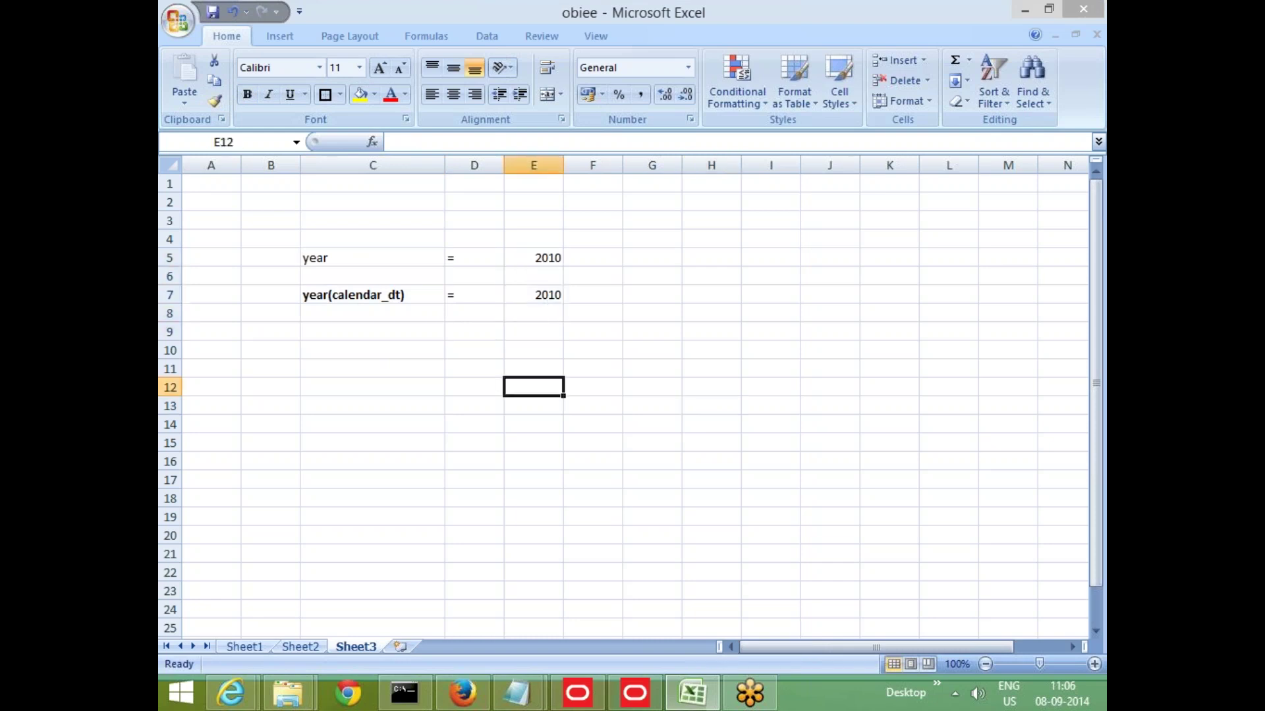
{"action": "left_click", "coordinate": [552, 258]}
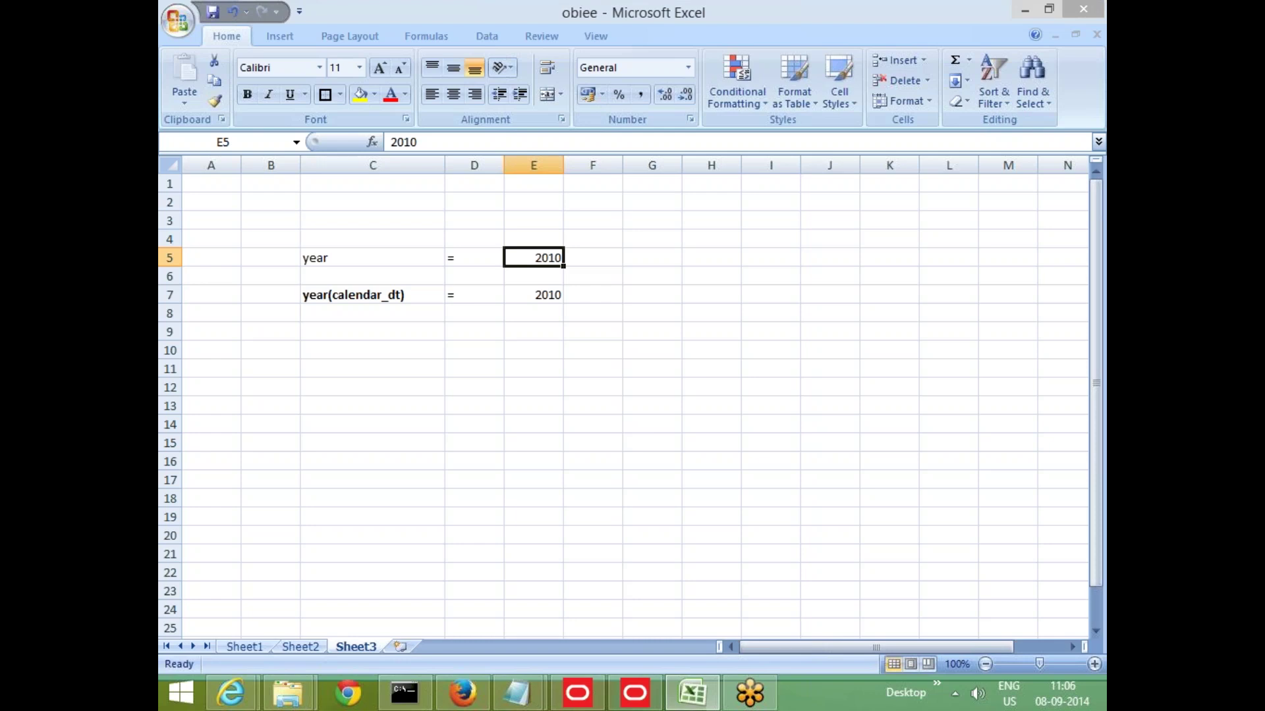
Step: Switch back to Oracle BI Answers in Firefox and add the BRAND column from SAMP_PRODUCTS_D to the analysis
{"action": "left_click", "coordinate": [463, 693]}
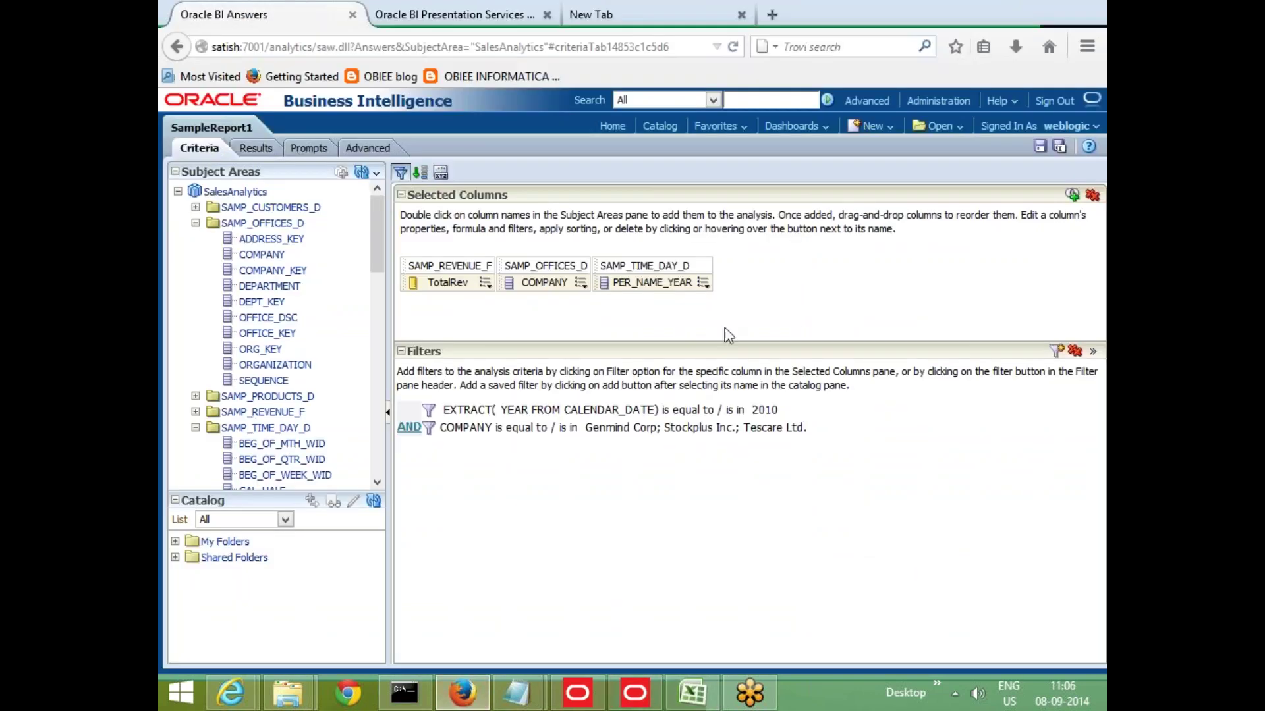
{"action": "left_click_drag", "start_coordinate": [389, 322], "coordinate": [433, 317]}
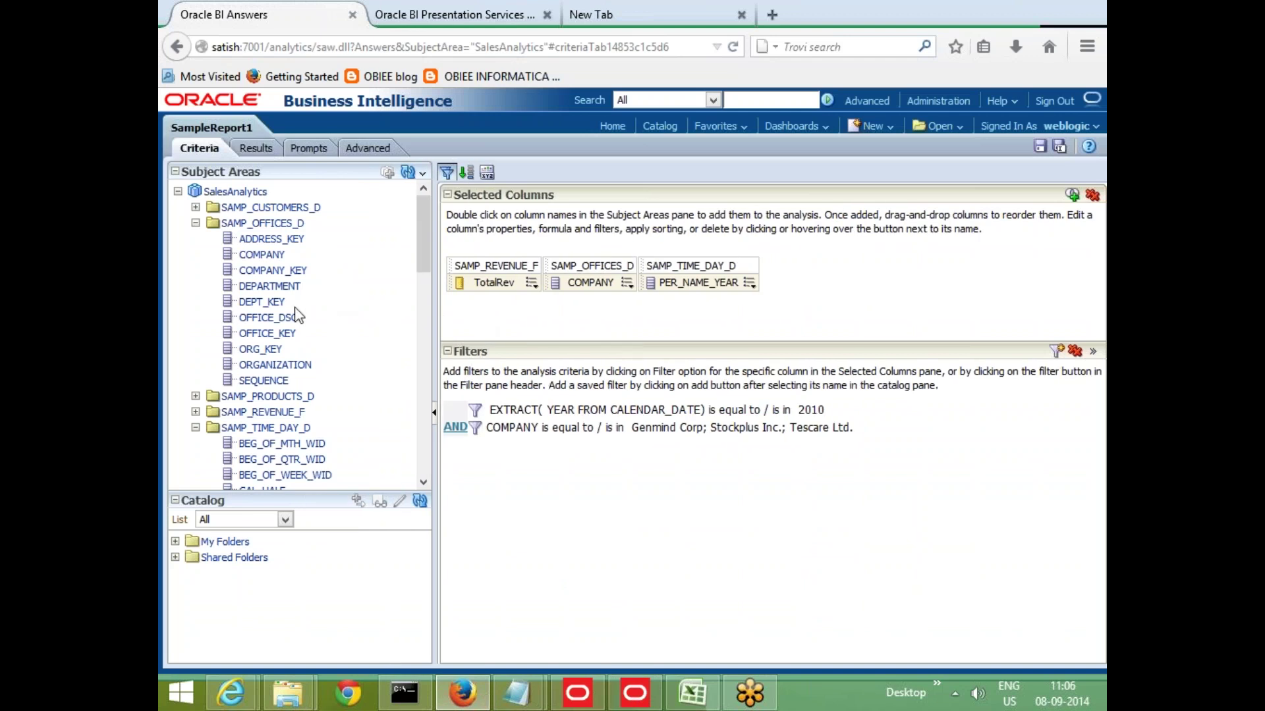
{"action": "left_click", "coordinate": [195, 428]}
{"action": "left_click", "coordinate": [195, 396]}
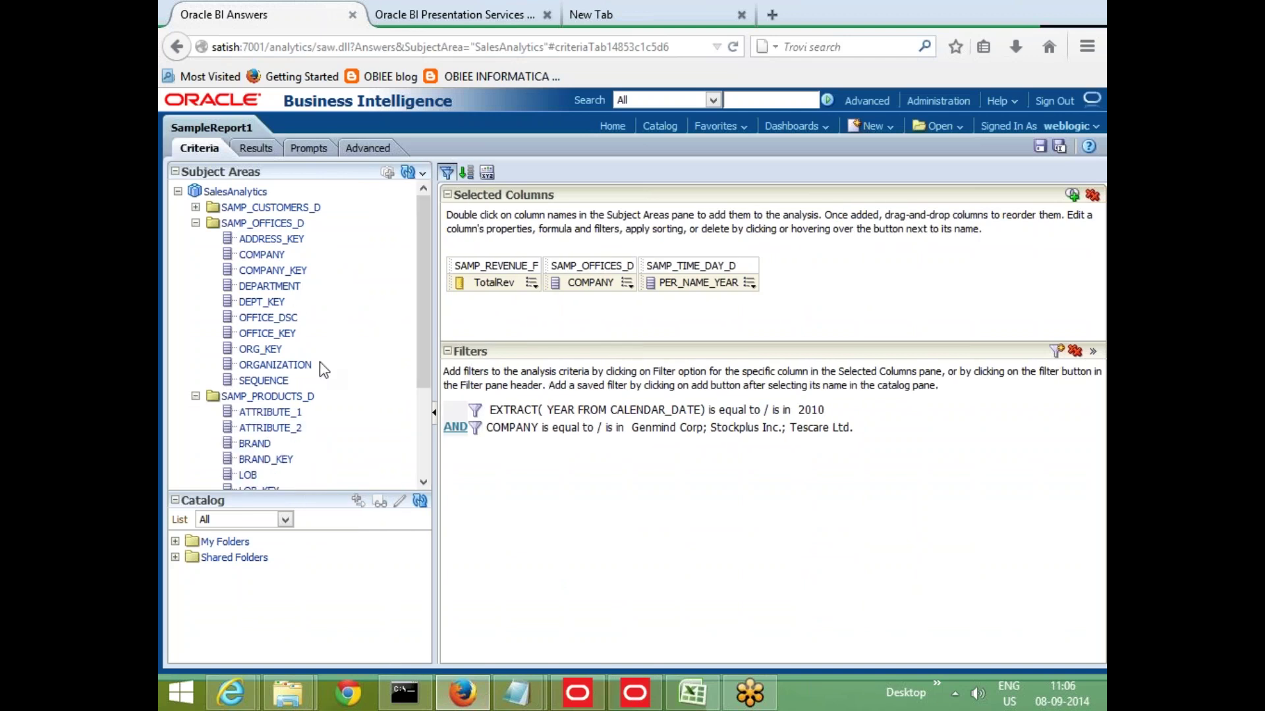
{"action": "scroll", "coordinate": [381, 360], "scroll_direction": "down", "scroll_amount": 3}
{"action": "scroll", "coordinate": [376, 350], "scroll_direction": "up", "scroll_amount": 3}
{"action": "double_click", "coordinate": [256, 443]}
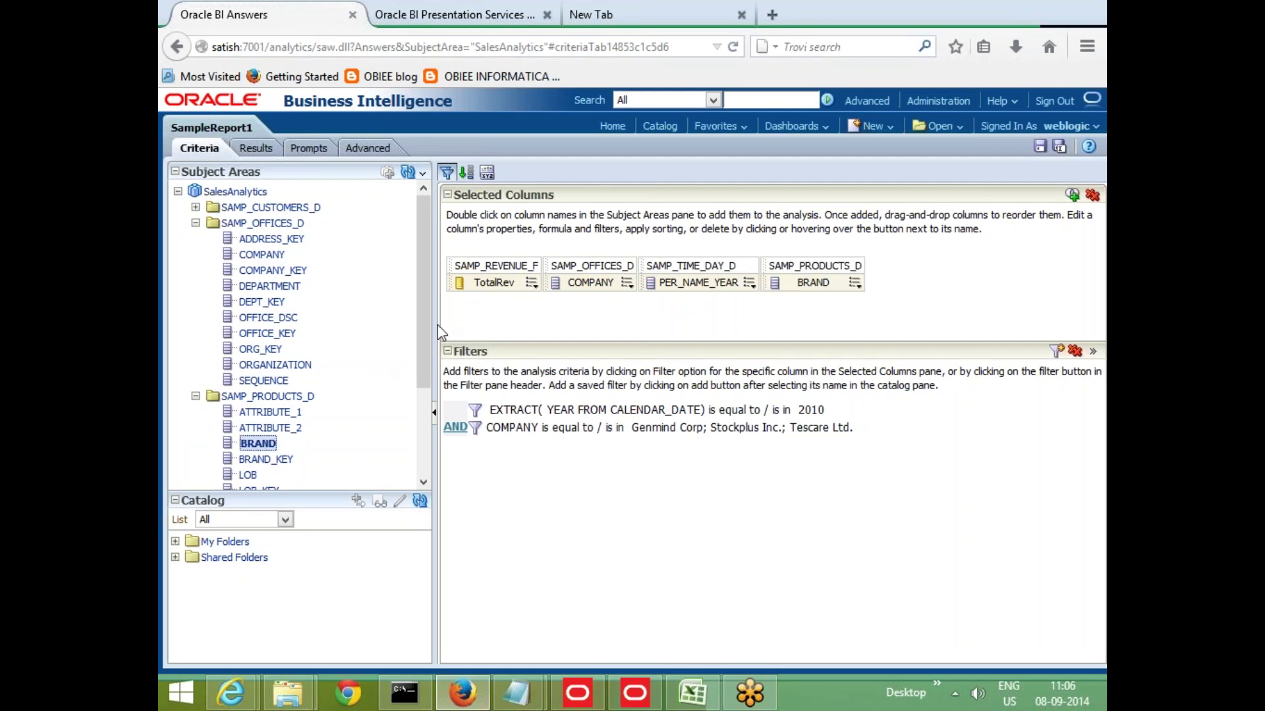
{"action": "left_click_drag", "start_coordinate": [440, 331], "coordinate": [384, 329]}
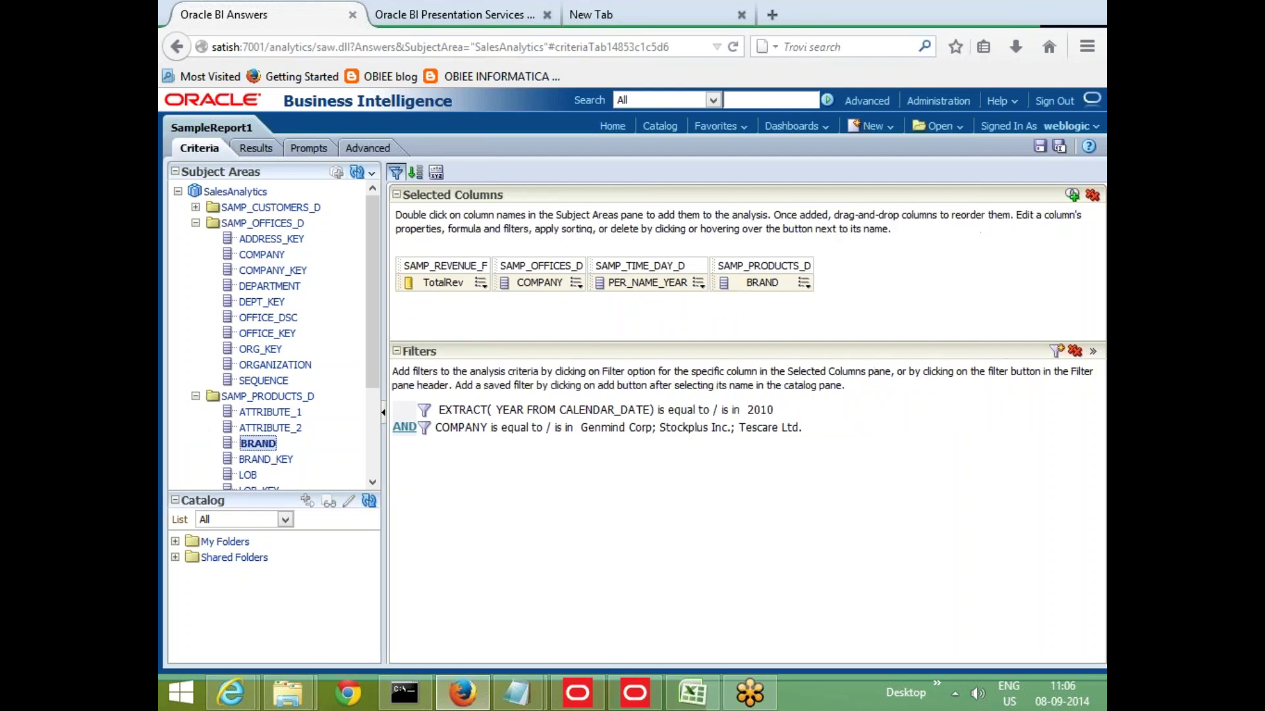
Step: Start a new filter on the BRAND column, review the available operators and keep is equal to / is in
{"action": "left_click", "coordinate": [804, 282]}
{"action": "left_click", "coordinate": [846, 360]}
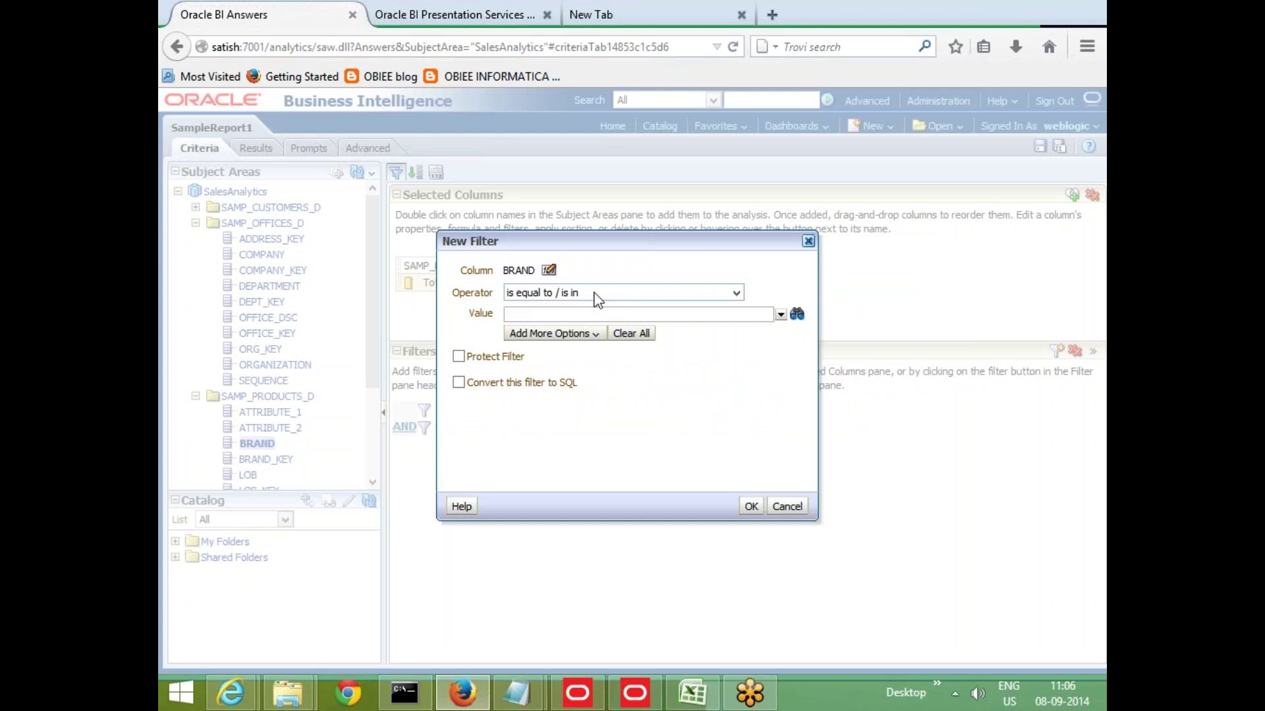
{"action": "left_click", "coordinate": [596, 294]}
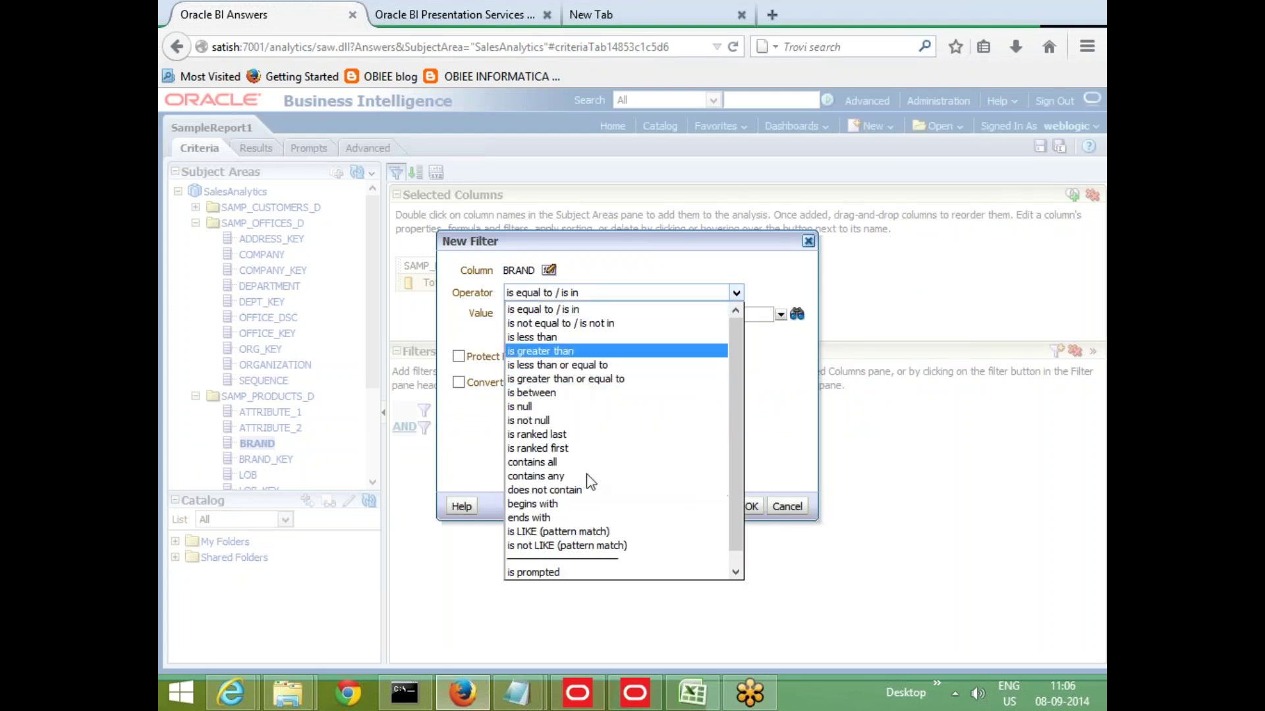
{"action": "scroll", "coordinate": [602, 440], "scroll_direction": "down", "scroll_amount": 1}
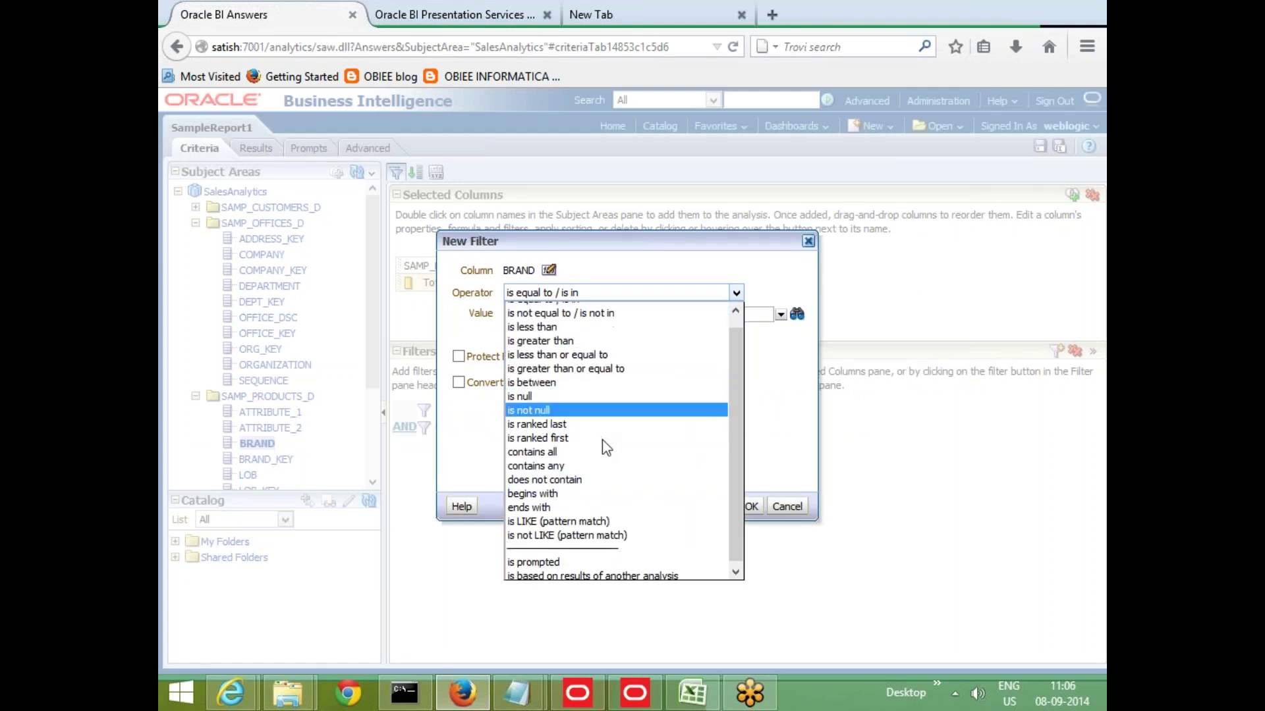
{"action": "scroll", "coordinate": [606, 448], "scroll_direction": "up", "scroll_amount": 1}
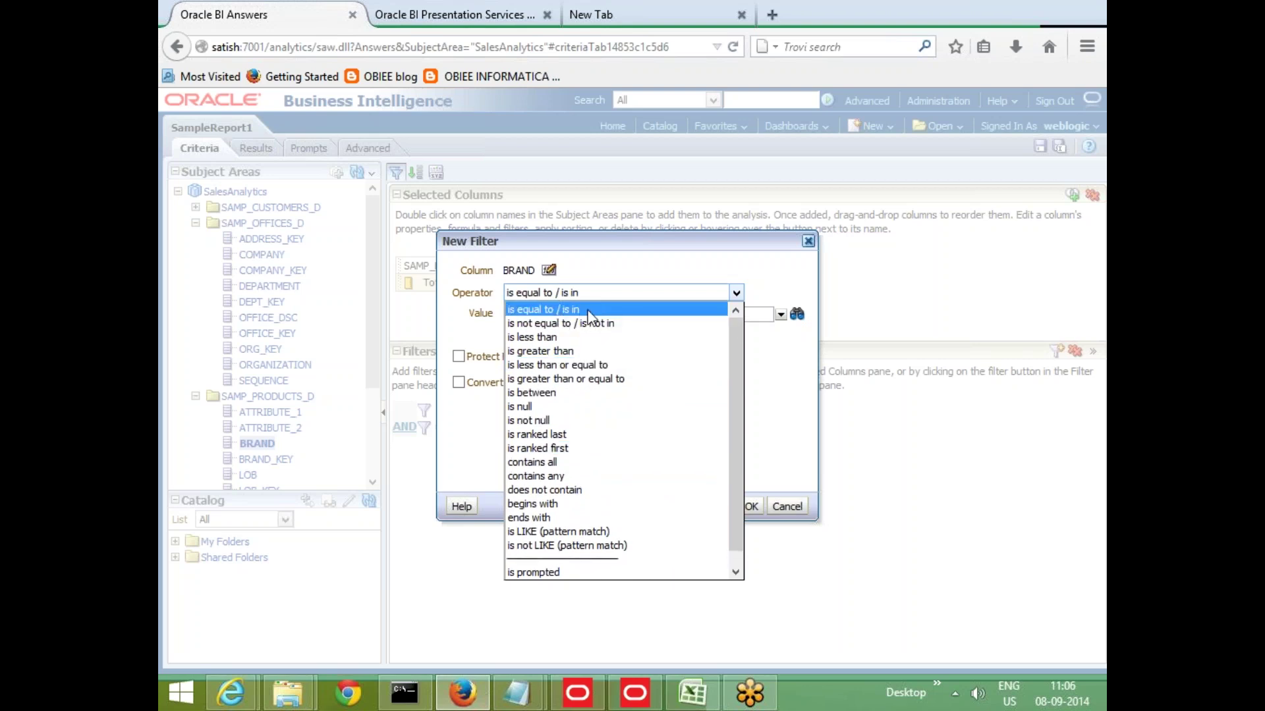
{"action": "left_click", "coordinate": [587, 311]}
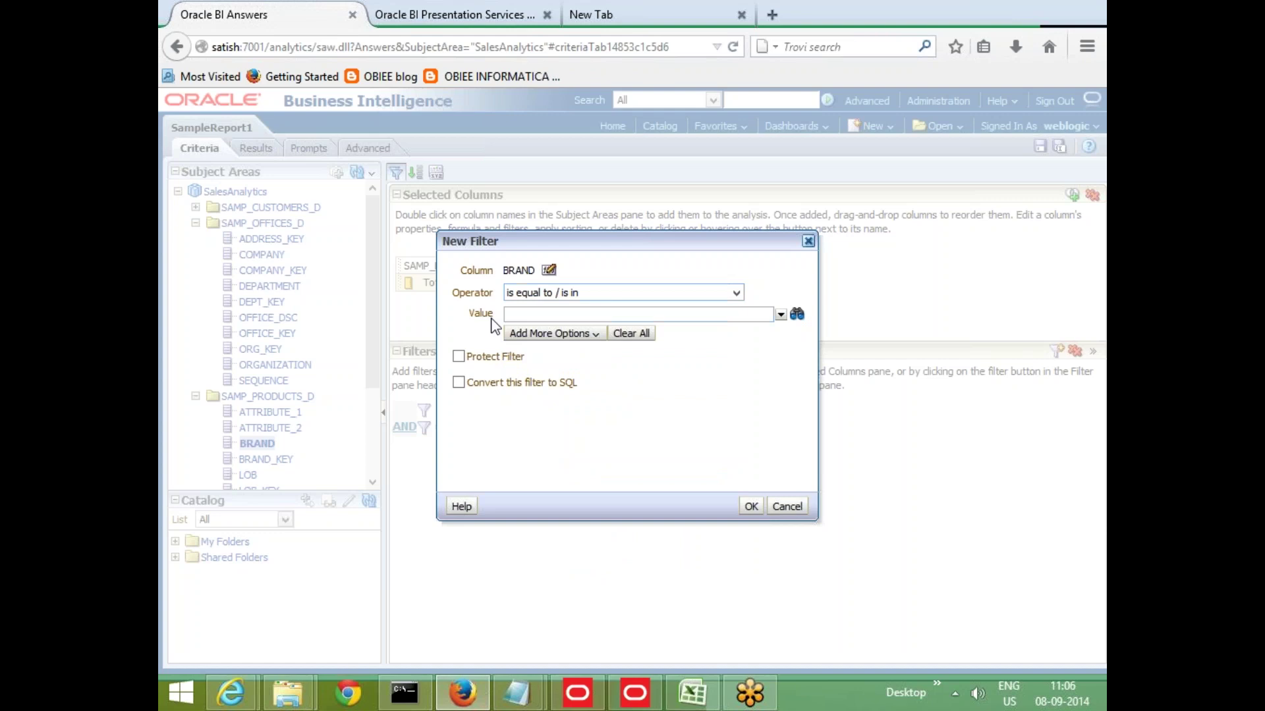
Step: Review the BRAND filter's value list and the additional variable and expression options
{"action": "left_click", "coordinate": [780, 314]}
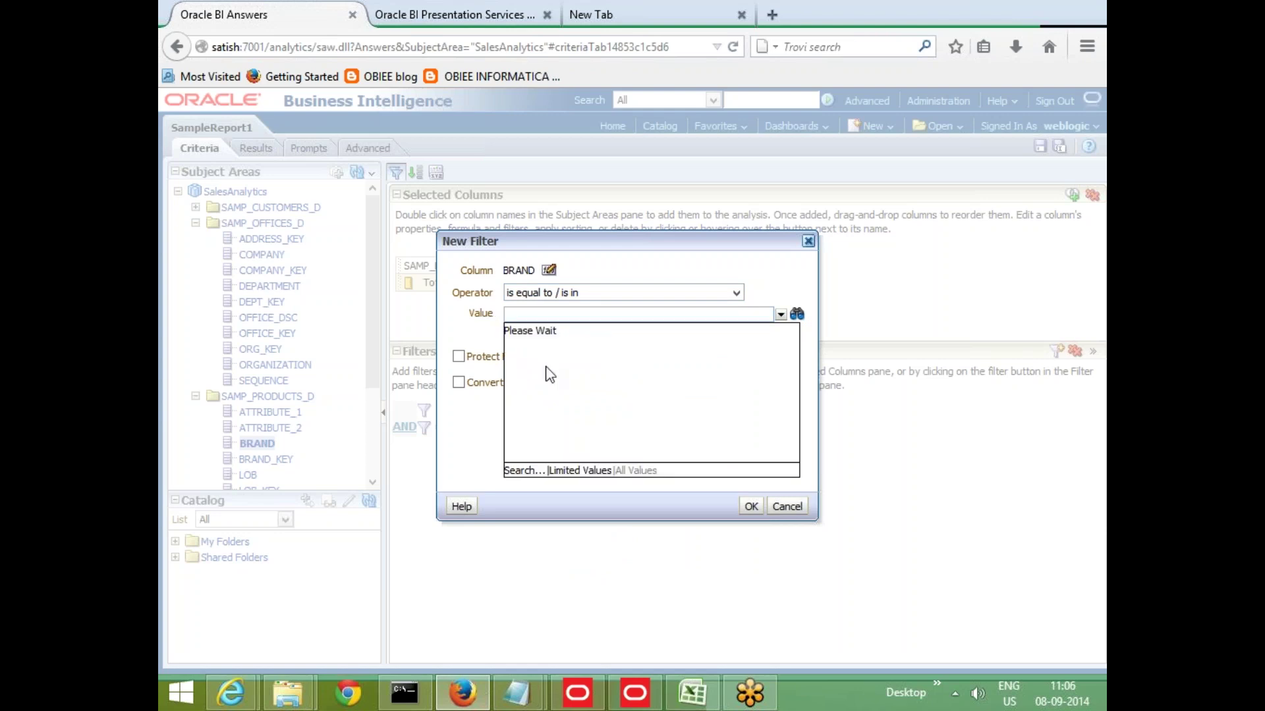
{"action": "left_click", "coordinate": [687, 275]}
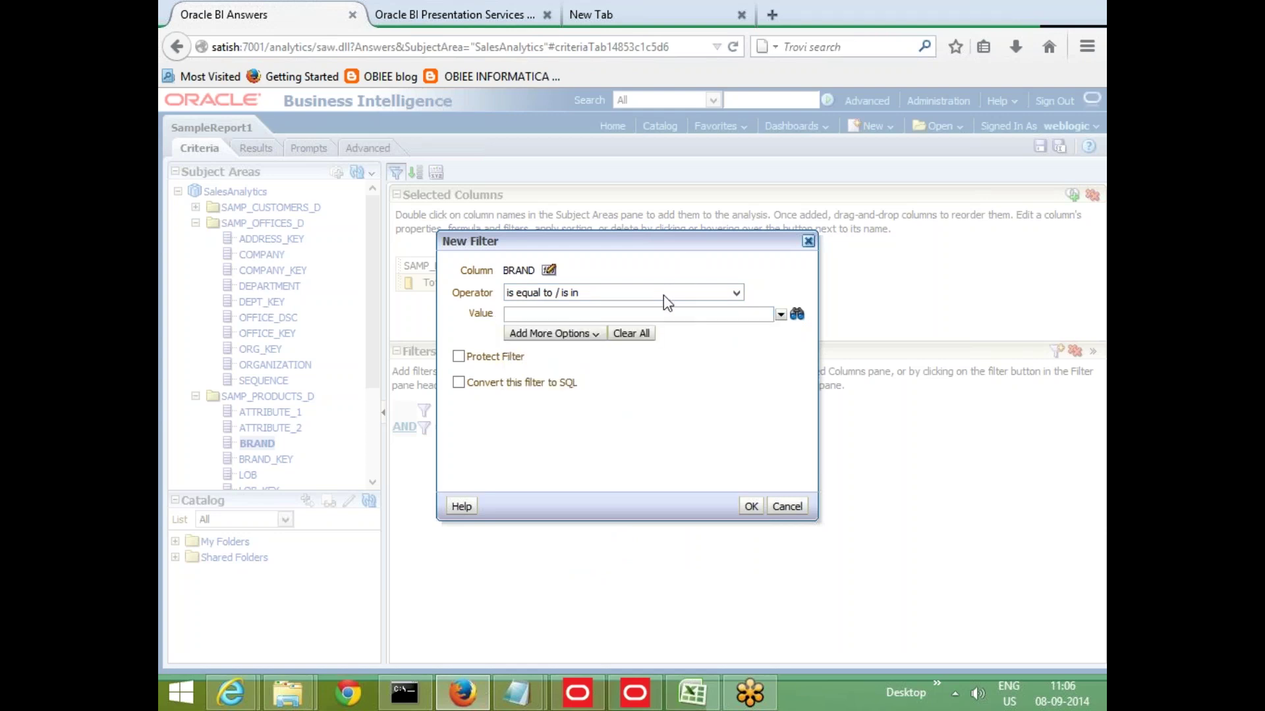
{"action": "left_click", "coordinate": [587, 335]}
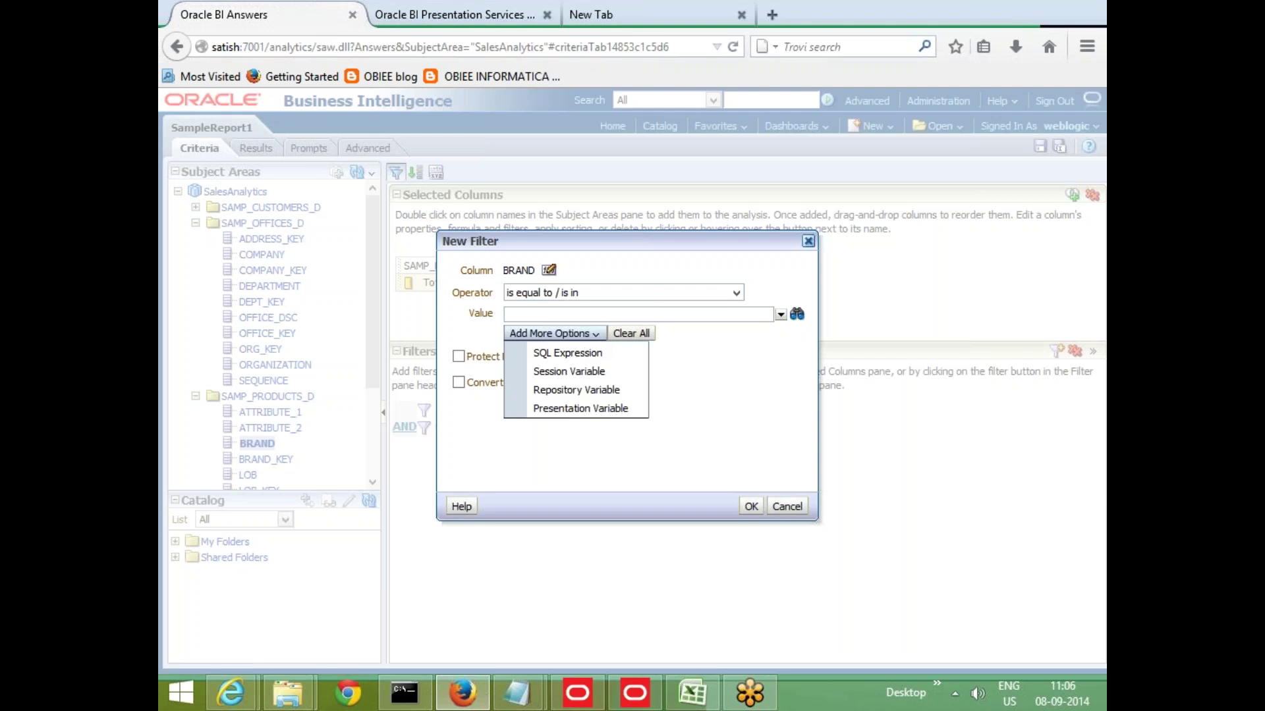
{"action": "left_click", "coordinate": [521, 314]}
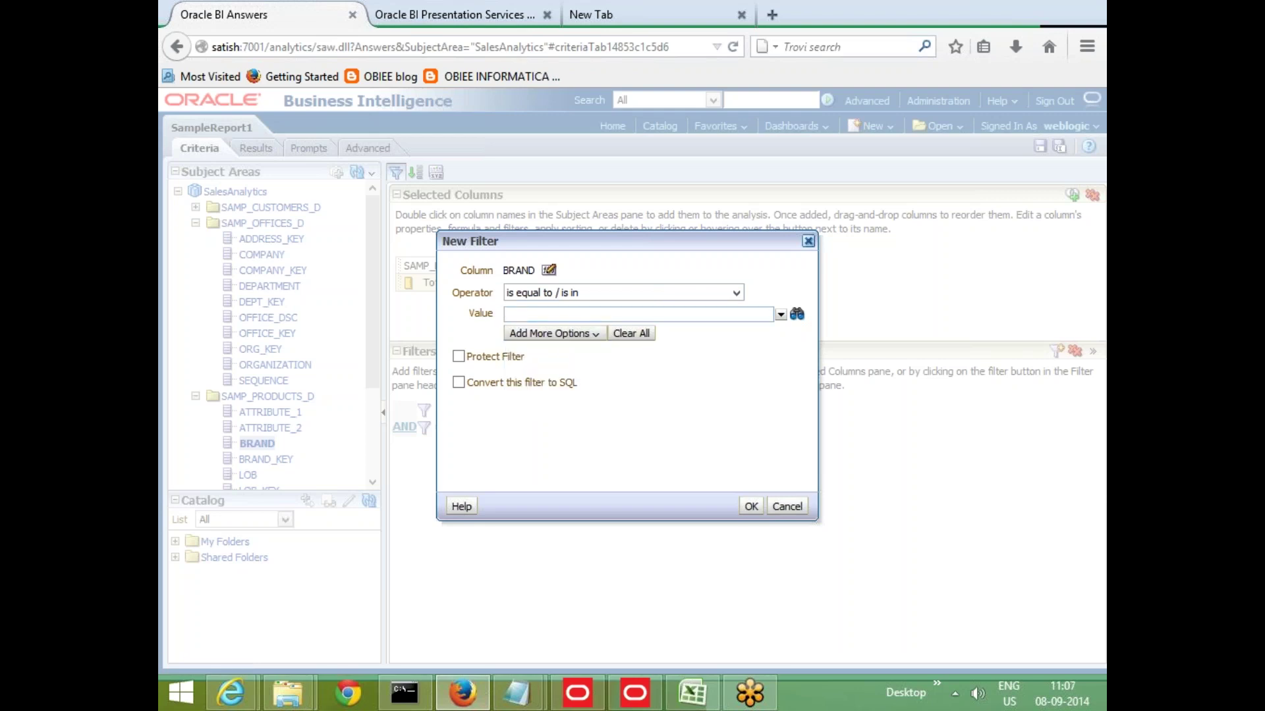
Step: Use the repository variable a as the value of the BRAND filter and apply it
{"action": "left_click", "coordinate": [560, 334]}
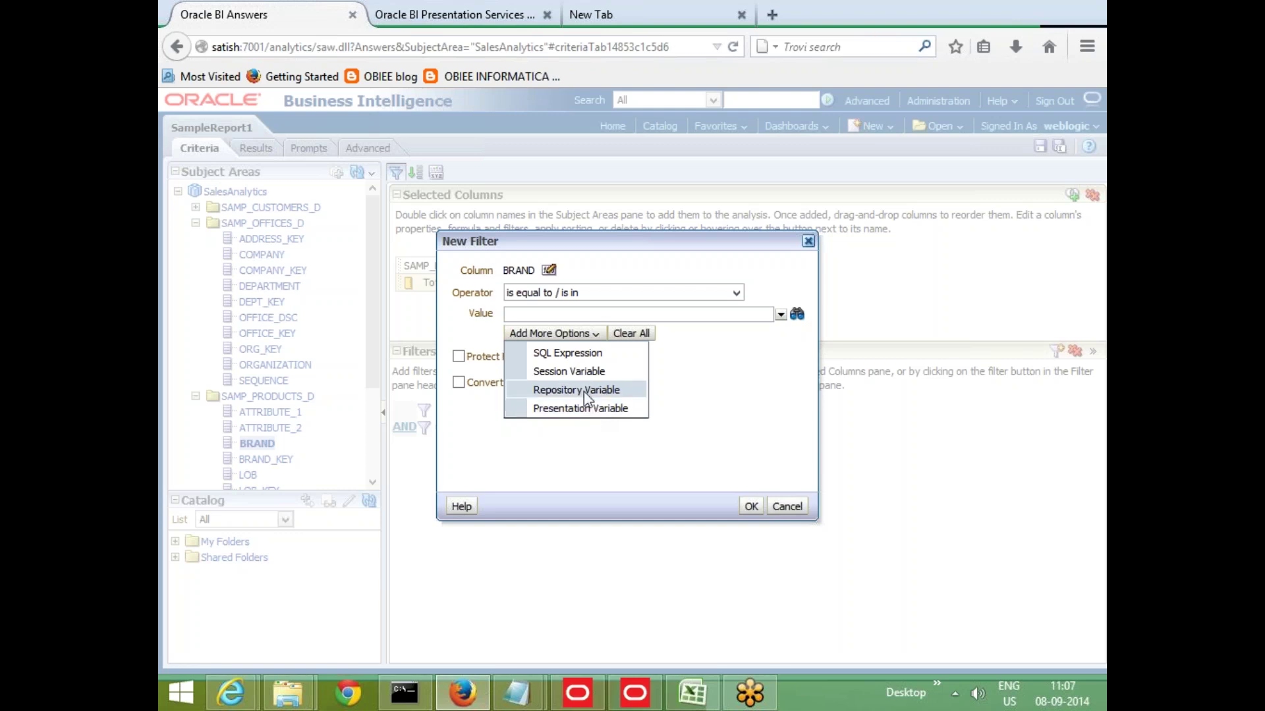
{"action": "left_click", "coordinate": [586, 389]}
{"action": "left_click", "coordinate": [586, 335]}
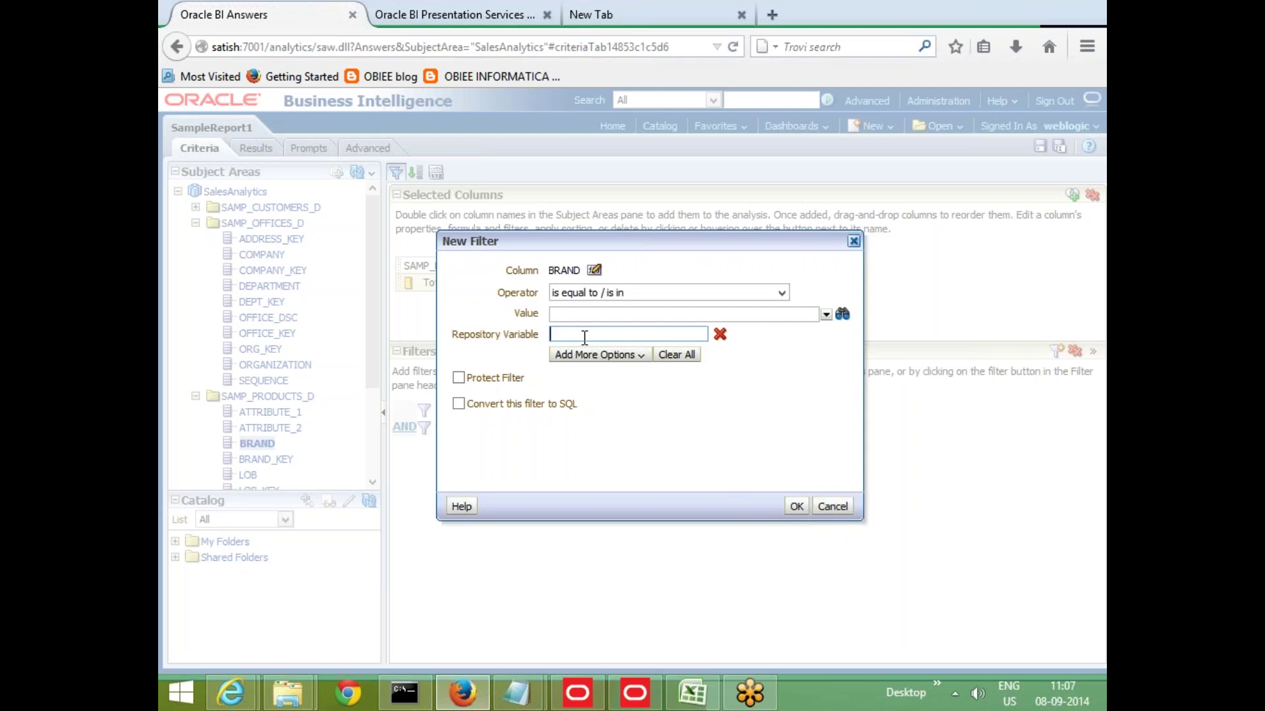
{"action": "type", "text": "a"}
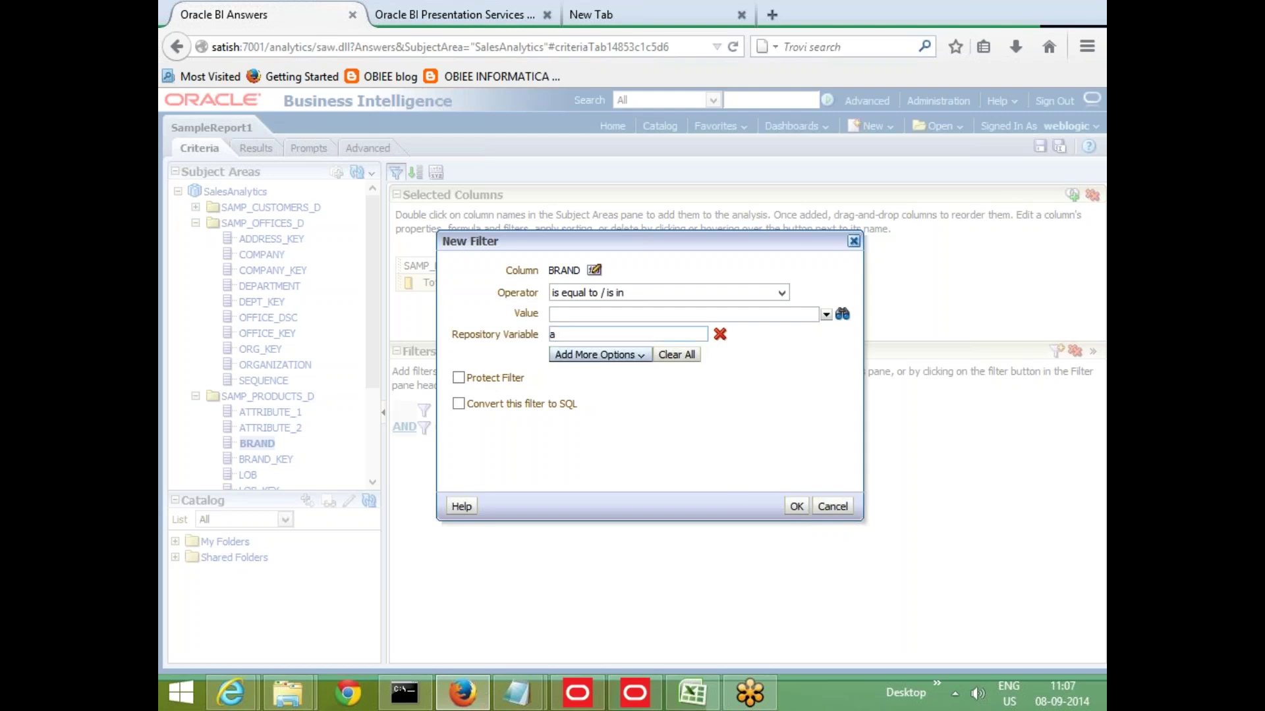
{"action": "left_click", "coordinate": [795, 506]}
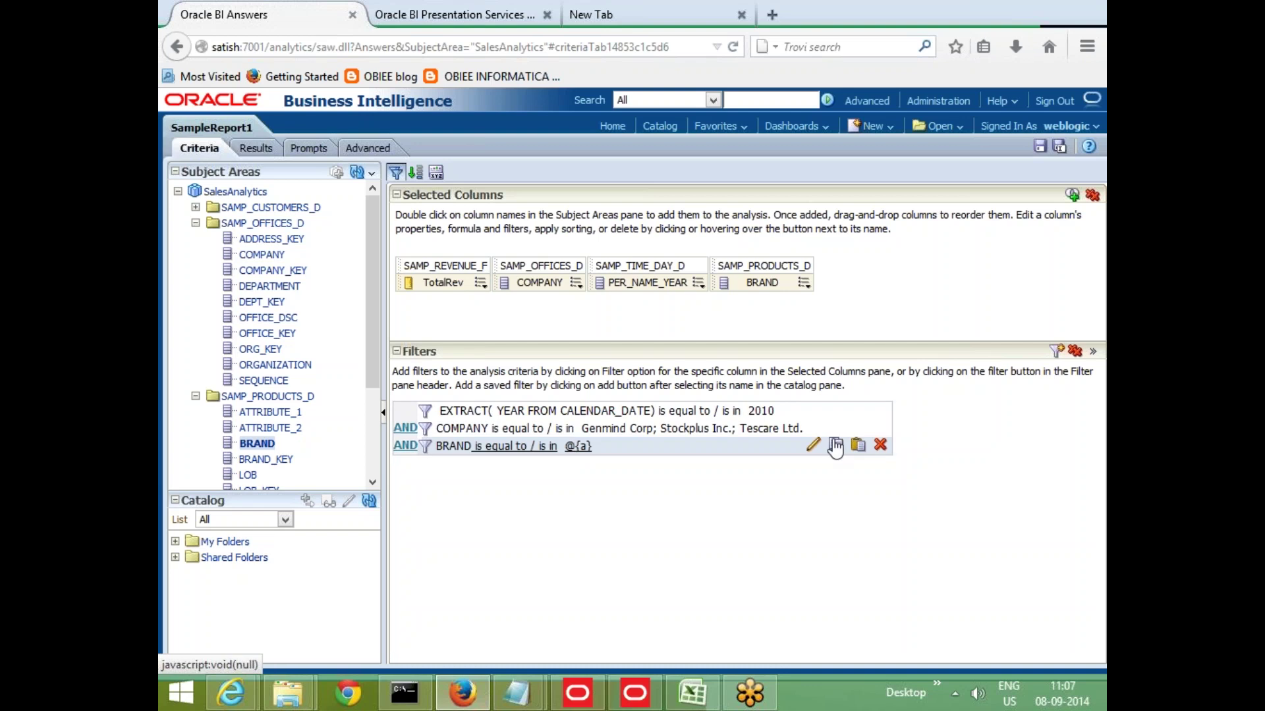
Step: Try to replace the BRAND filter's repository variable with an SQL expression, leaving the edit without saving
{"action": "left_click", "coordinate": [813, 445]}
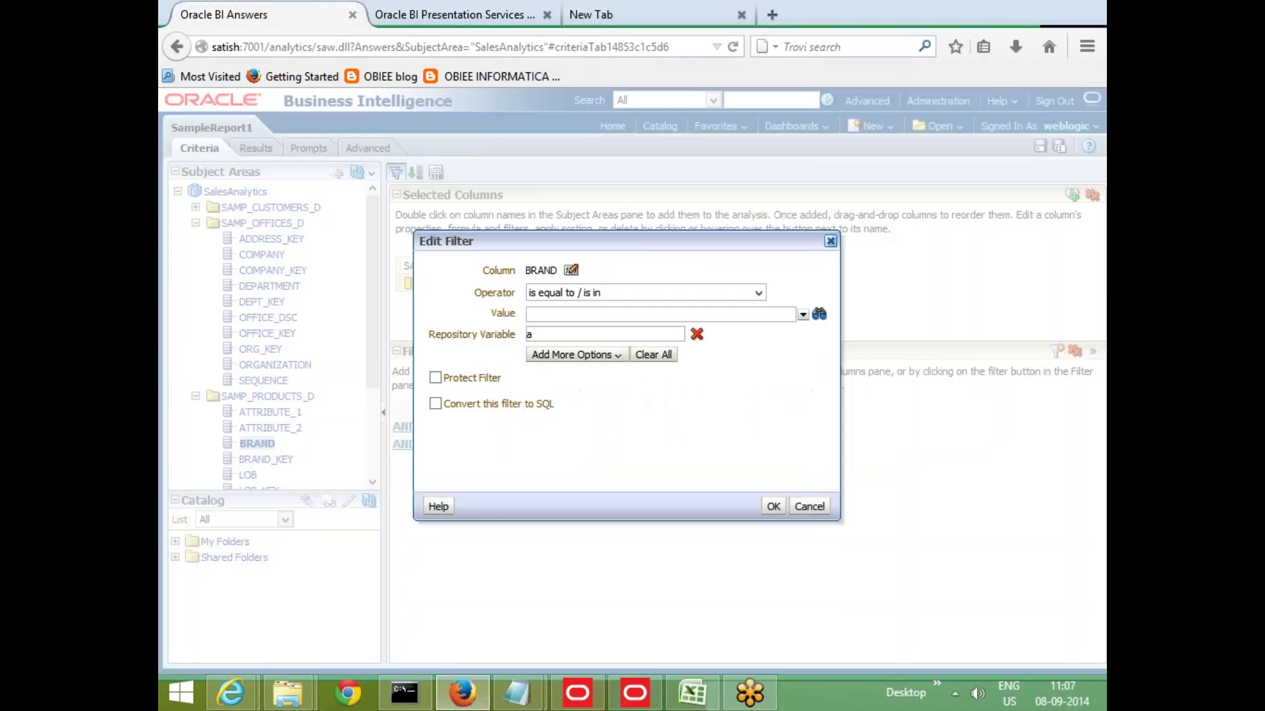
{"action": "left_click", "coordinate": [697, 334]}
{"action": "left_click", "coordinate": [530, 333]}
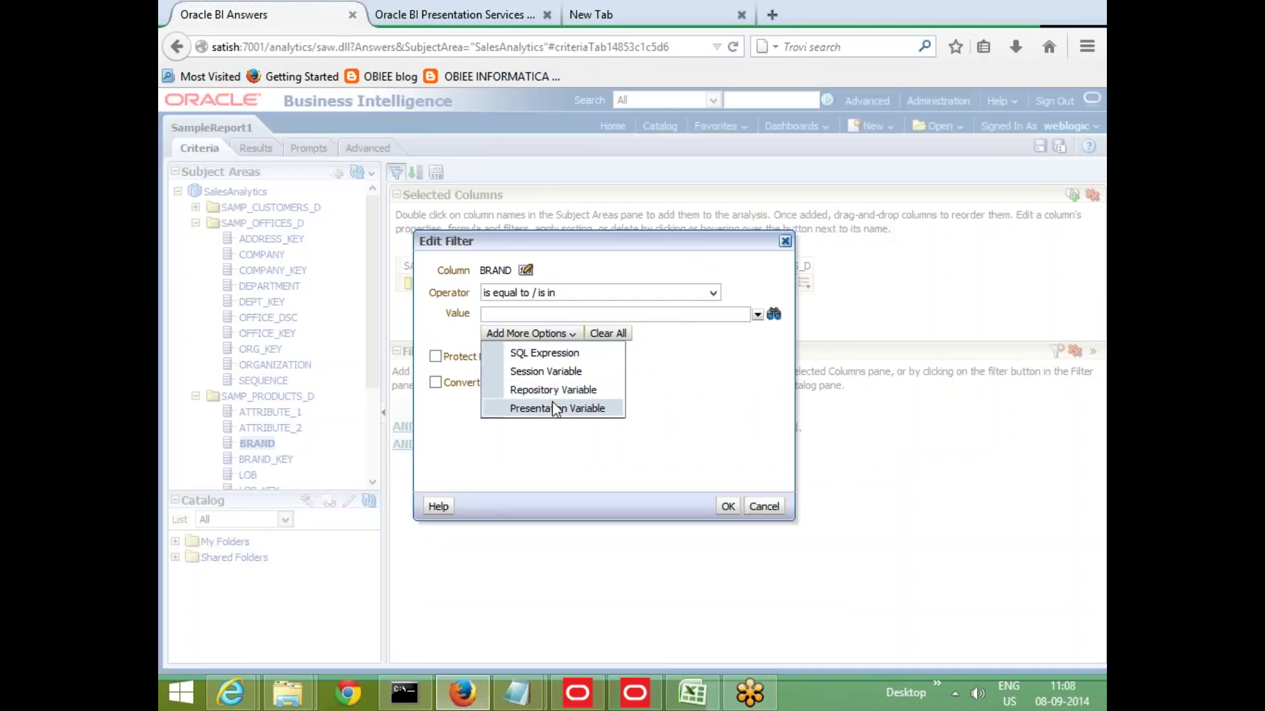
{"action": "left_click", "coordinate": [545, 355]}
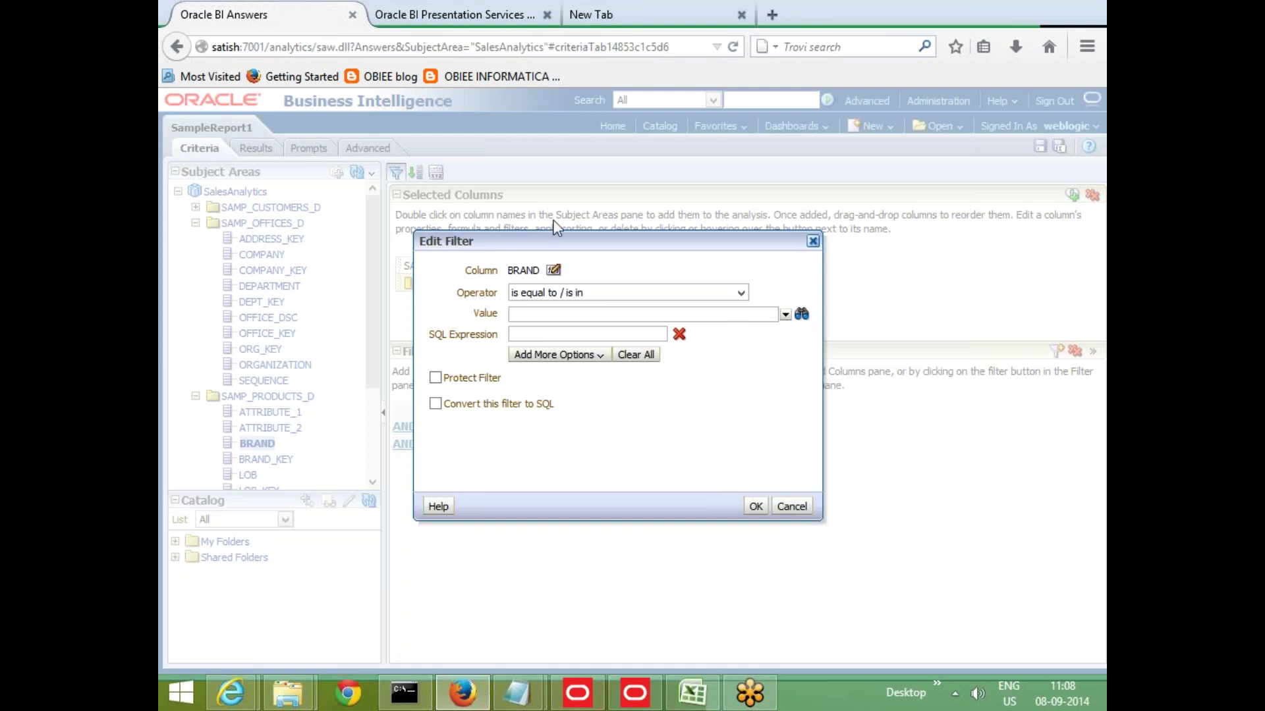
{"action": "left_click", "coordinate": [537, 336]}
{"action": "left_click", "coordinate": [795, 509]}
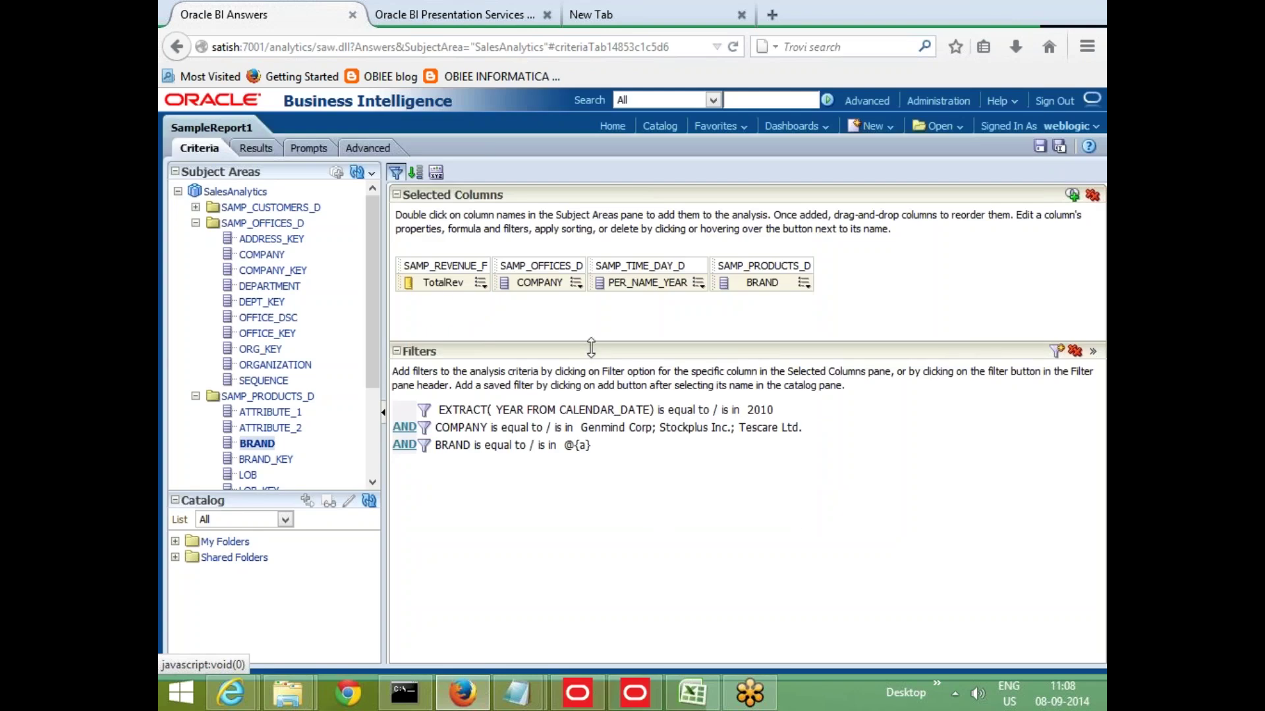
{"action": "left_click_drag", "start_coordinate": [387, 326], "coordinate": [425, 326]}
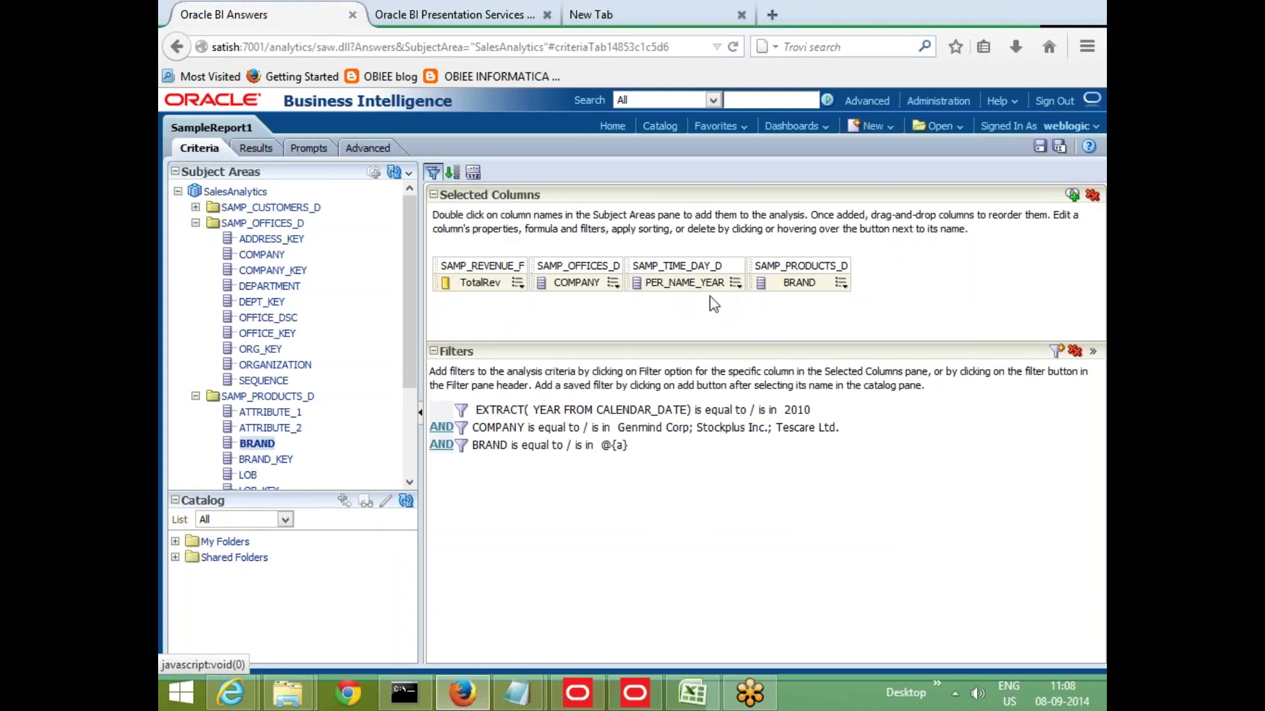
{"action": "left_click", "coordinate": [736, 284]}
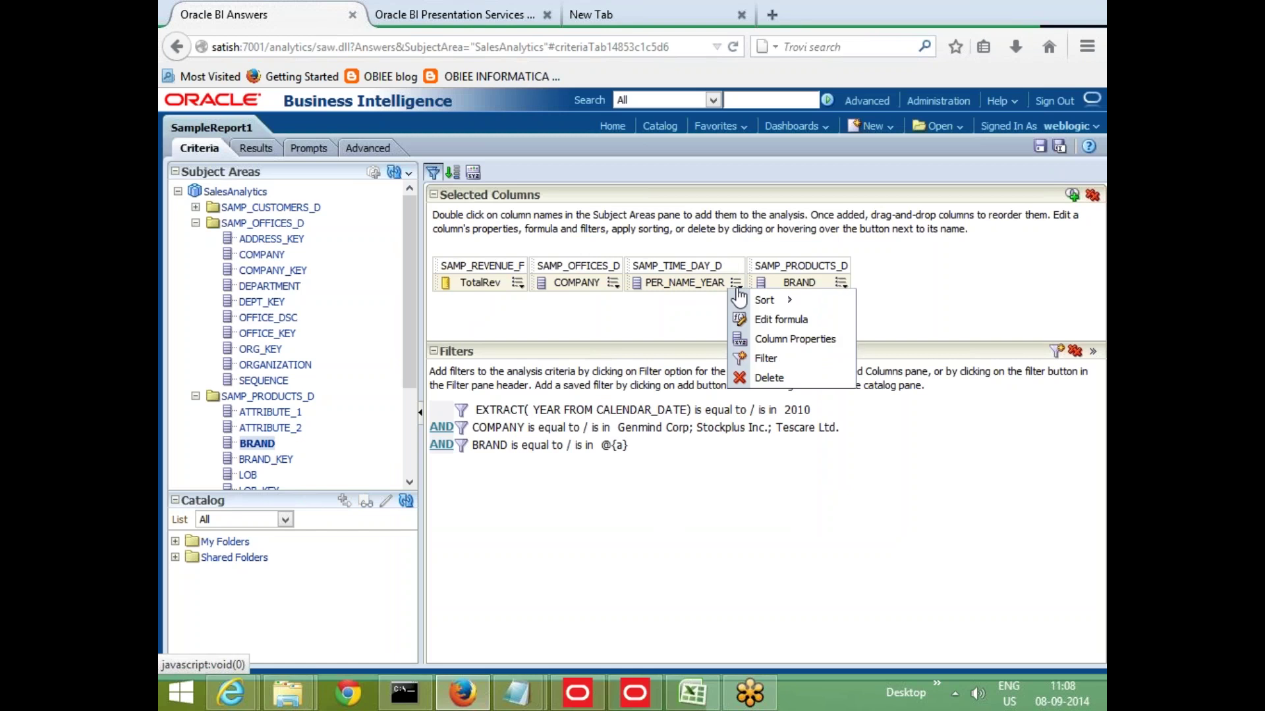
{"action": "left_click", "coordinate": [738, 296]}
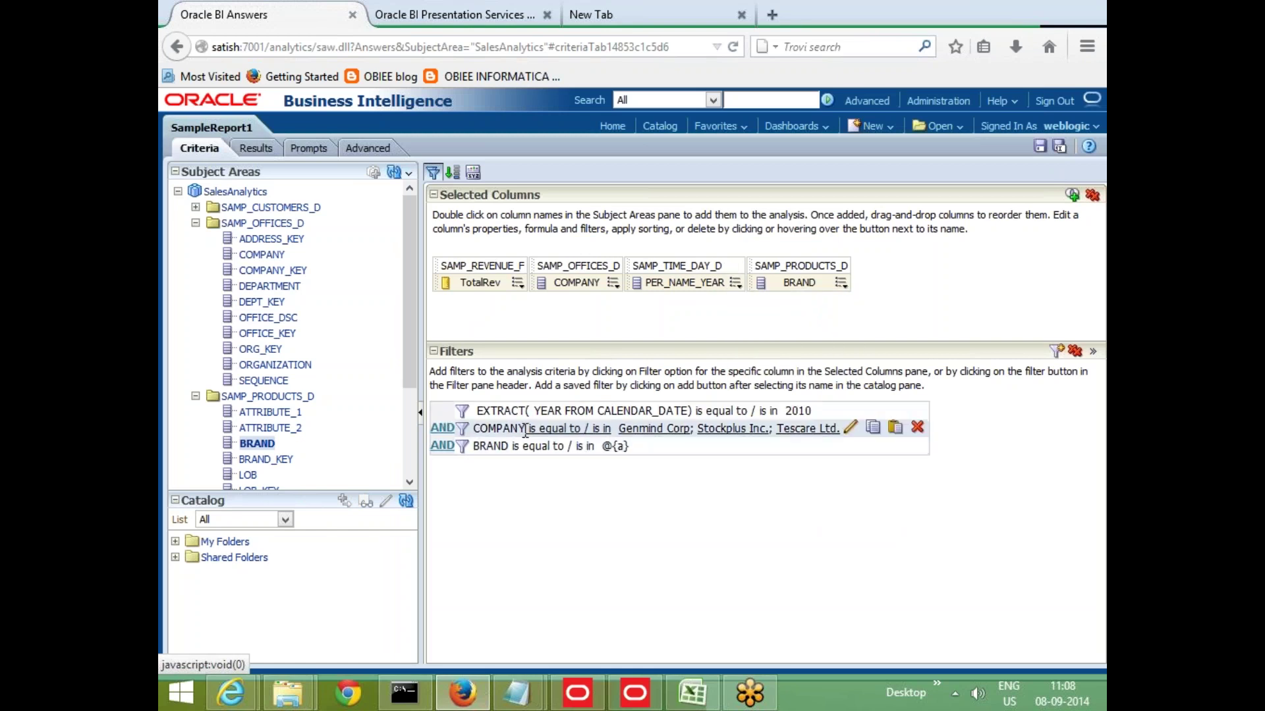
{"action": "mouse_move", "coordinate": [781, 410]}
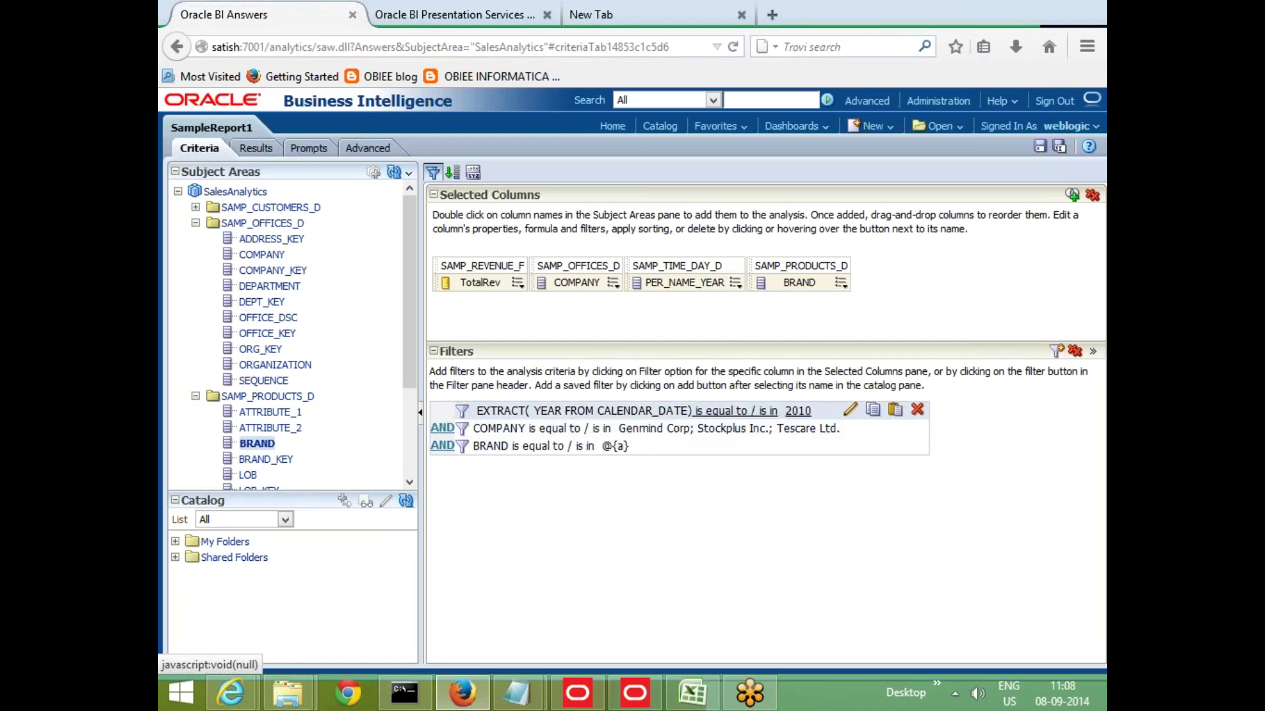
{"action": "left_click", "coordinate": [736, 283]}
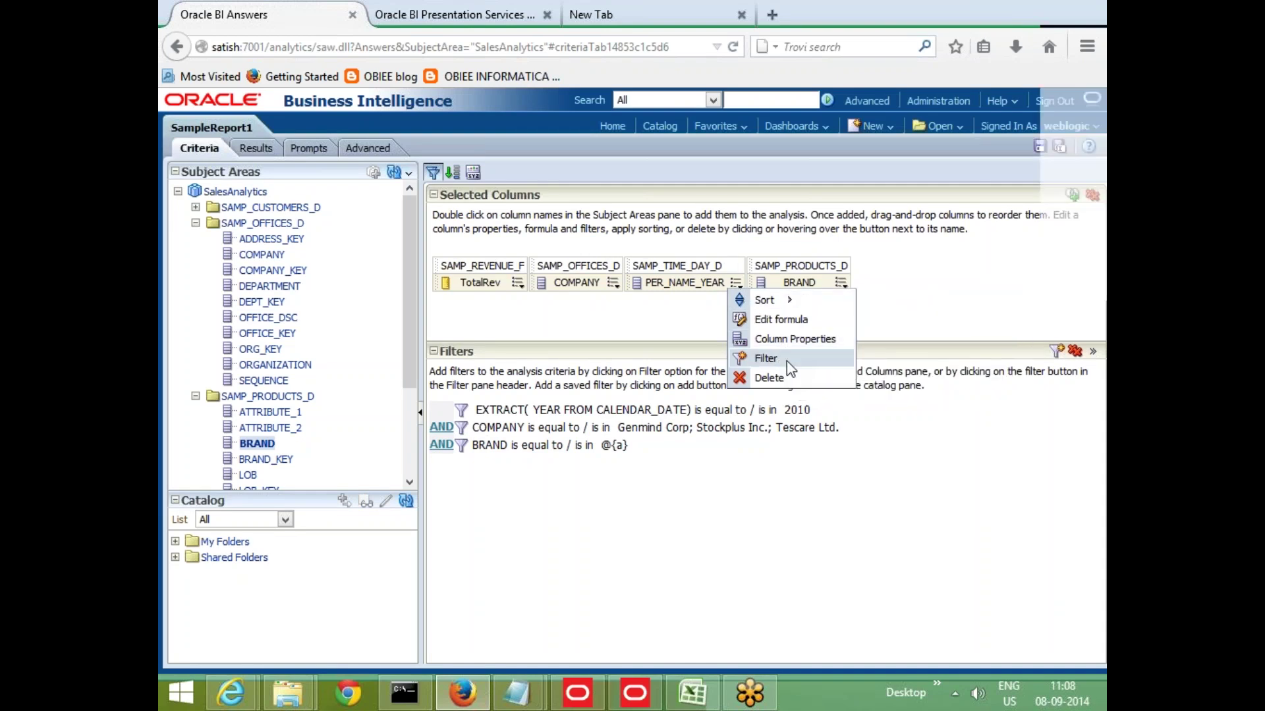
{"action": "left_click", "coordinate": [786, 361]}
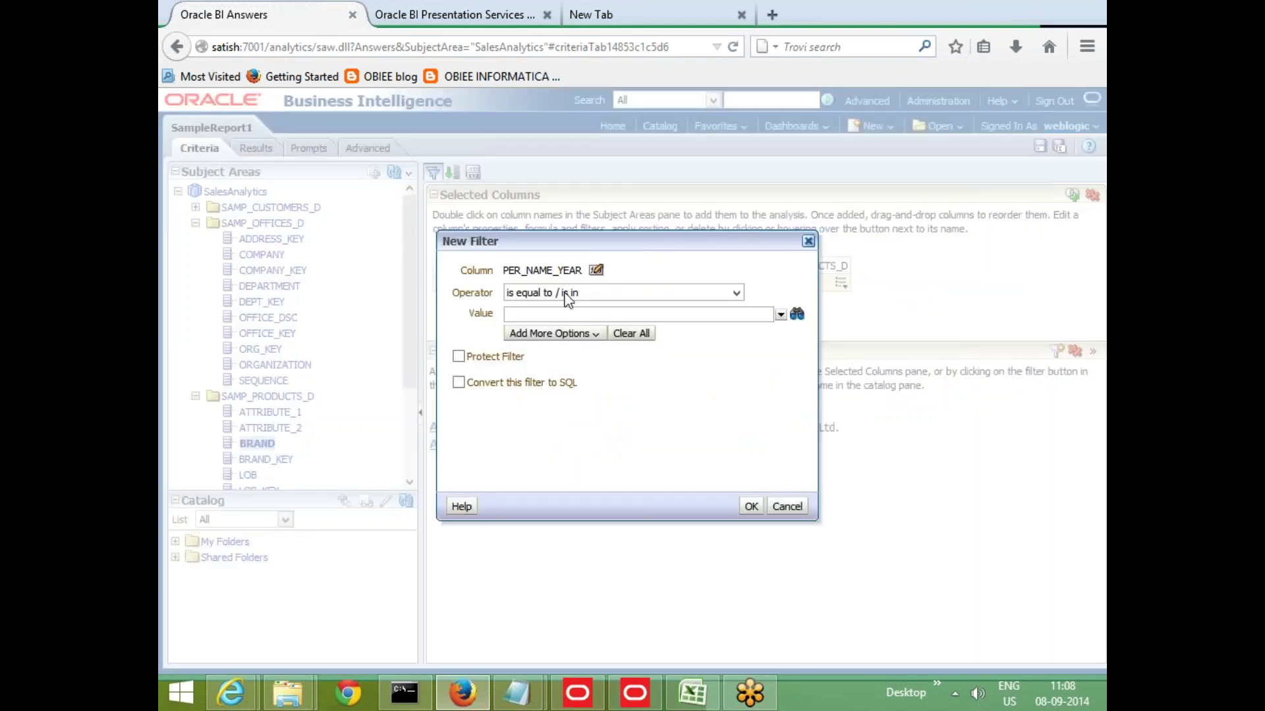
{"action": "left_click", "coordinate": [725, 314]}
{"action": "left_click", "coordinate": [787, 507]}
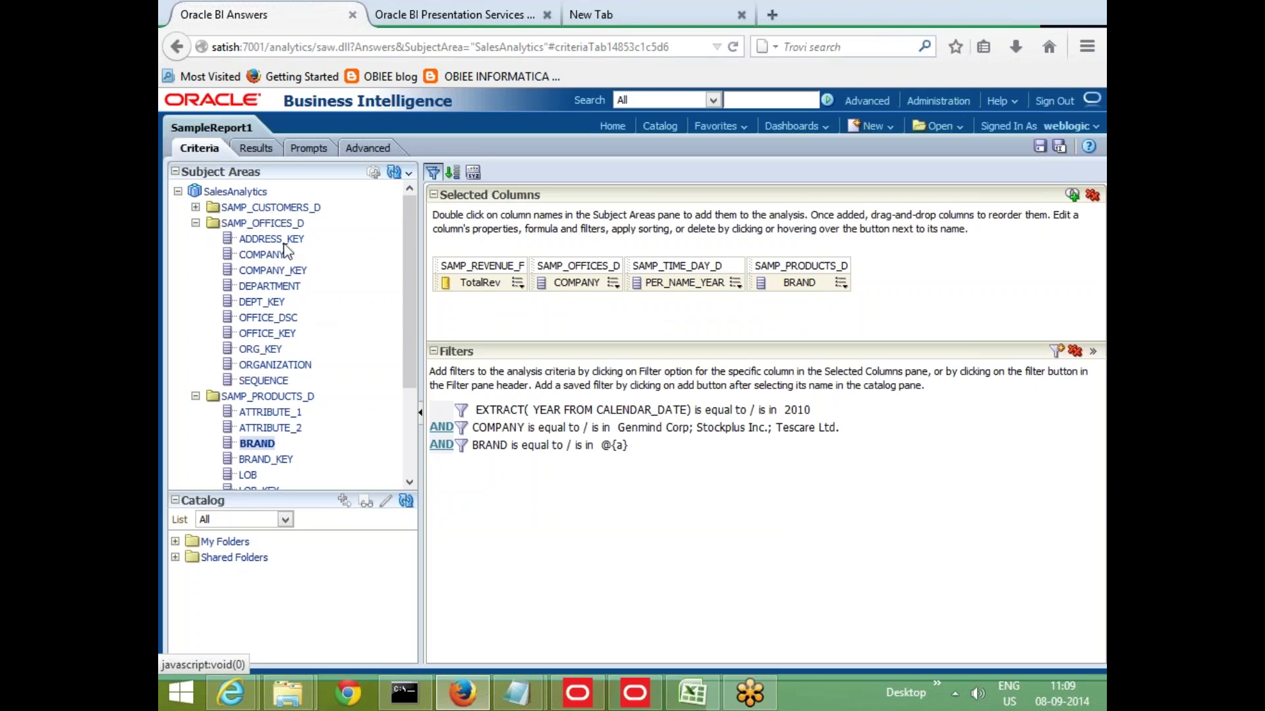
Step: Add a second COMPANY column beside the first and set its custom folder and column headings to Yr
{"action": "left_click_drag", "start_coordinate": [261, 261], "coordinate": [692, 294]}
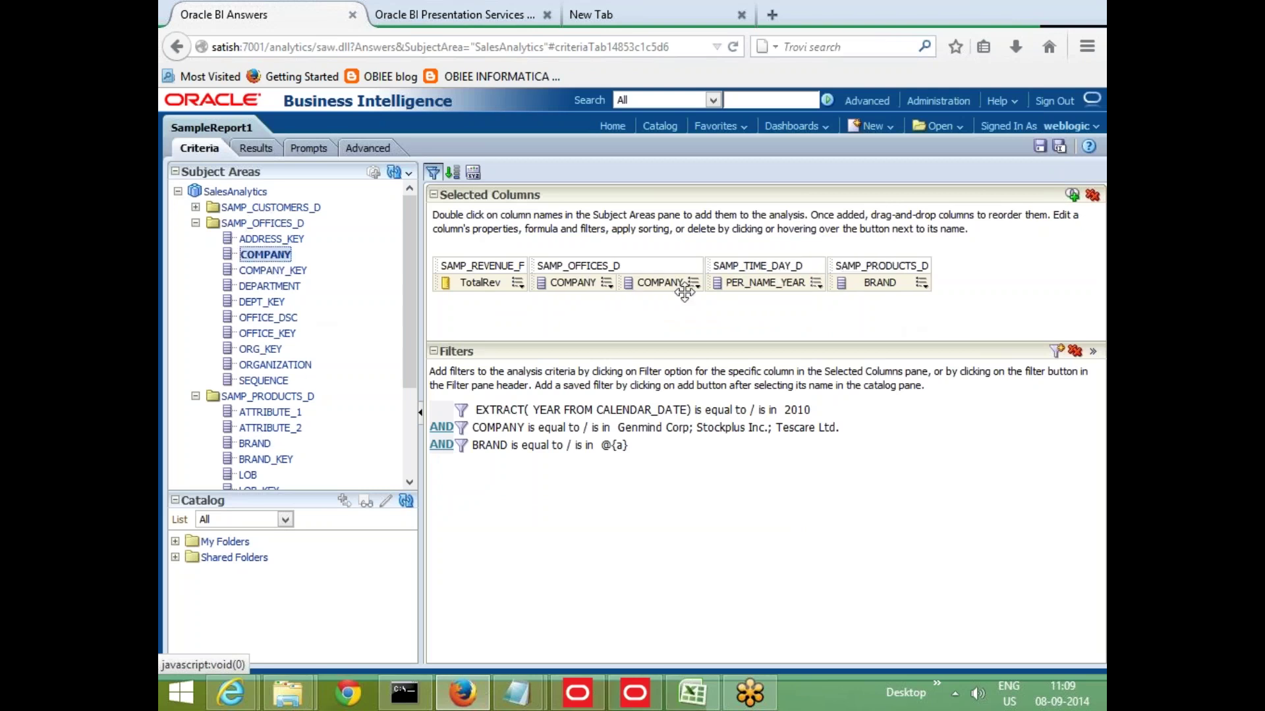
{"action": "left_click", "coordinate": [693, 284]}
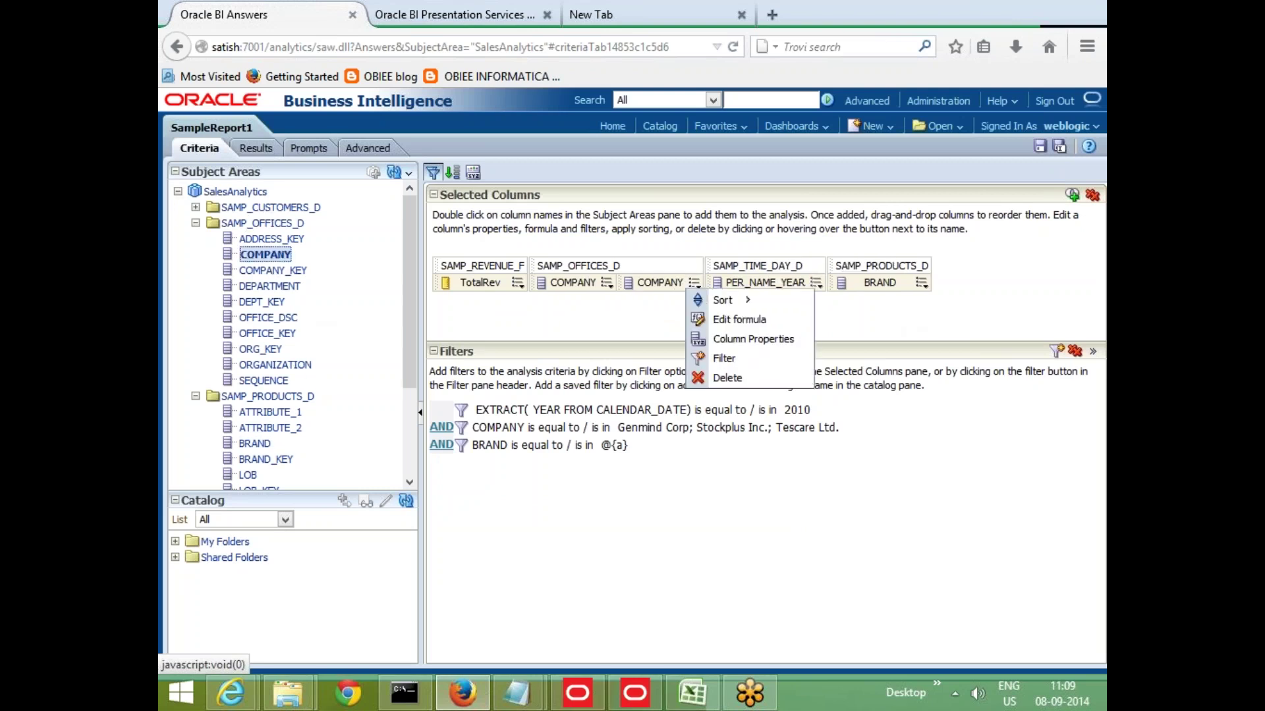
{"action": "left_click", "coordinate": [729, 321]}
{"action": "left_click", "coordinate": [486, 263]}
{"action": "type", "text": "yer"}
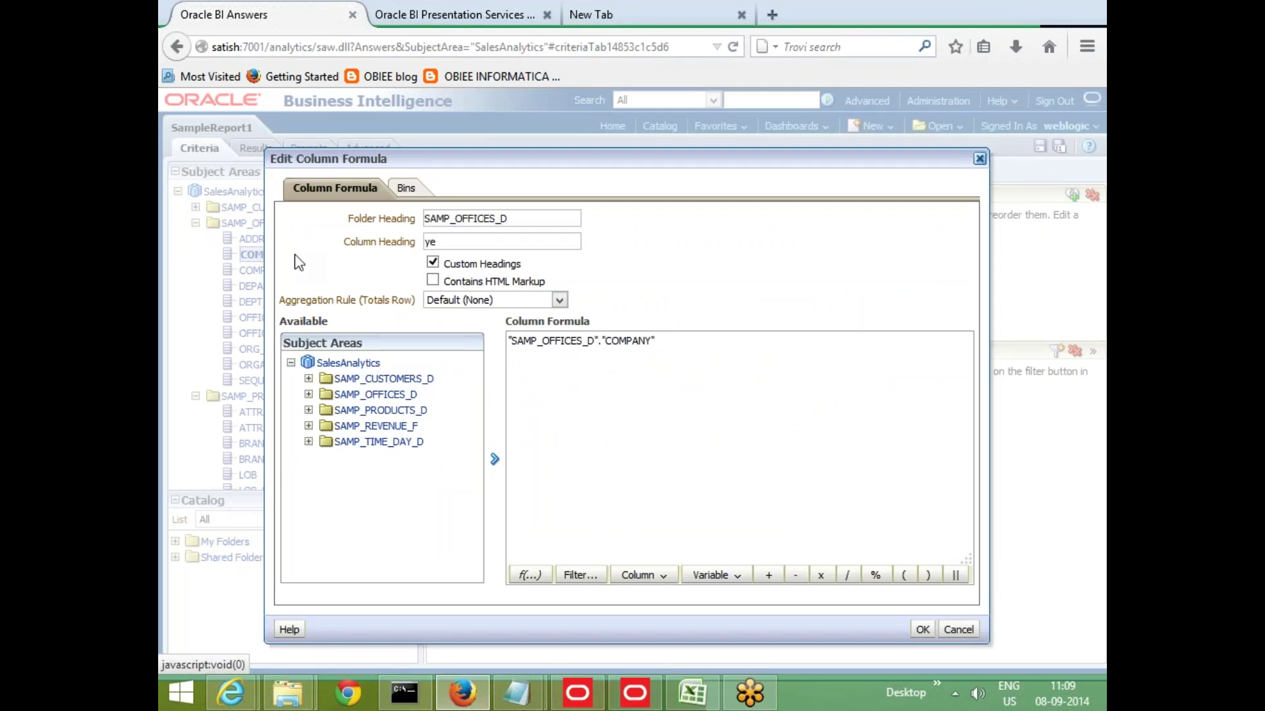
{"action": "key", "text": "BackSpace"}
{"action": "key", "text": "BackSpace"}
{"action": "key", "text": "BackSpace"}
{"action": "type", "text": "Yr"}
{"action": "key", "text": "shift+Tab"}
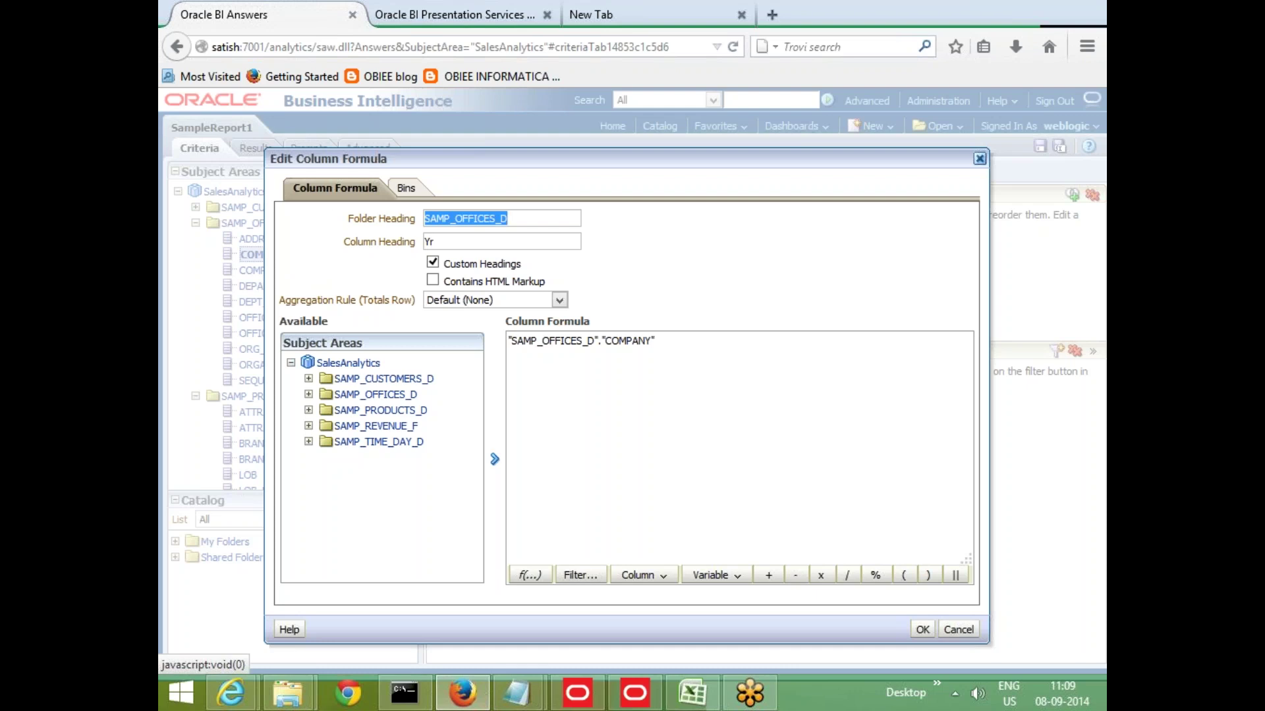
{"action": "type", "text": "Yr"}
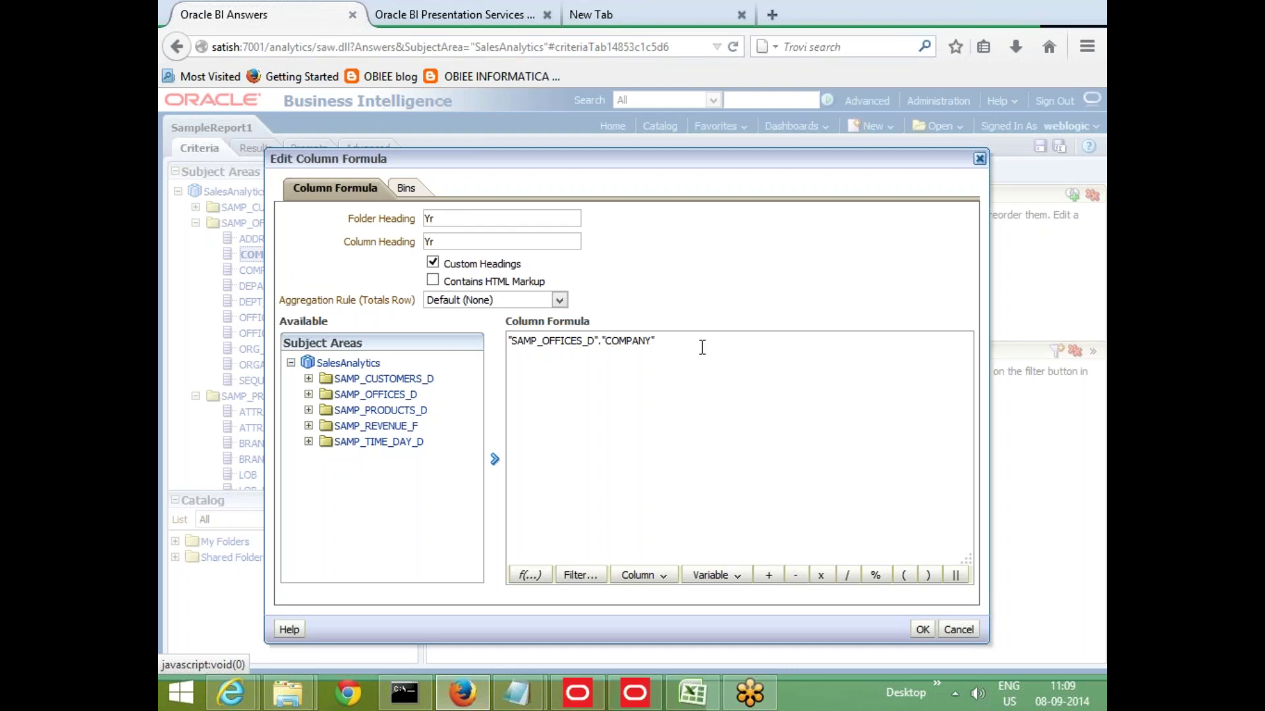
Step: Replace the Yr column's formula with the Calendar/Date function Current_Date and apply it
{"action": "key", "text": "ctrl+a"}
{"action": "key", "text": "Delete"}
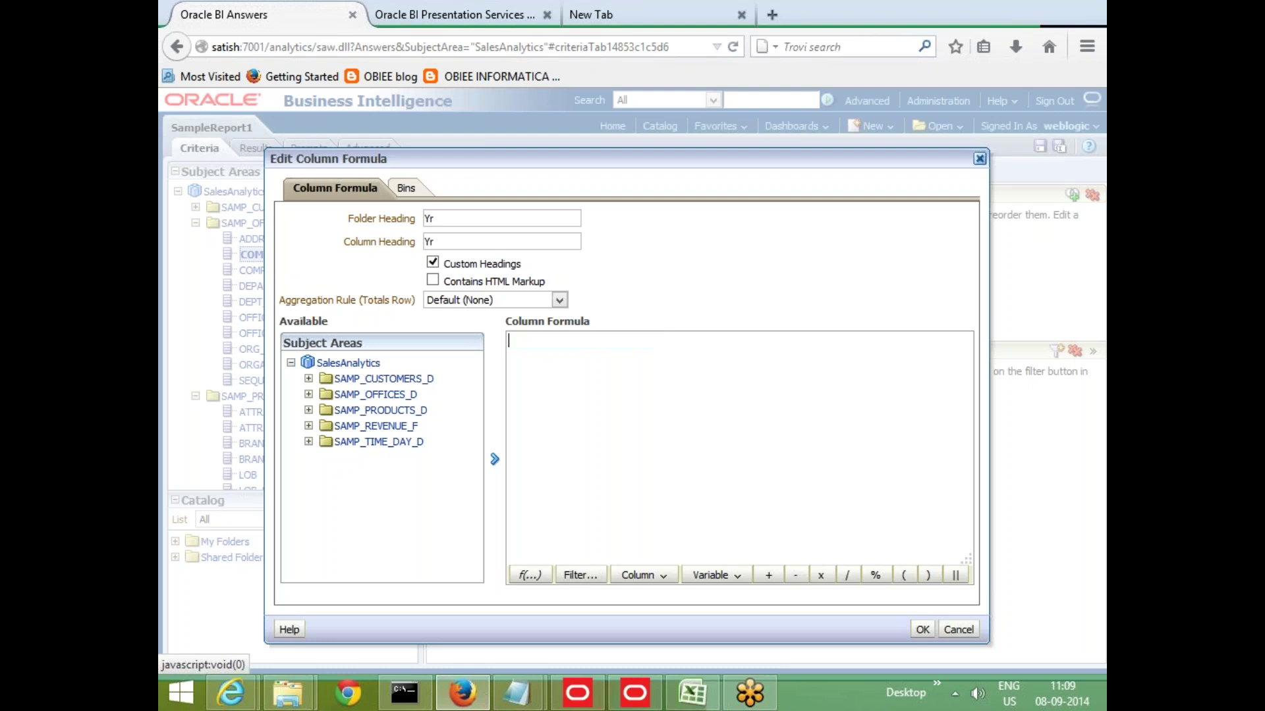
{"action": "left_click", "coordinate": [530, 575]}
{"action": "left_click", "coordinate": [535, 313]}
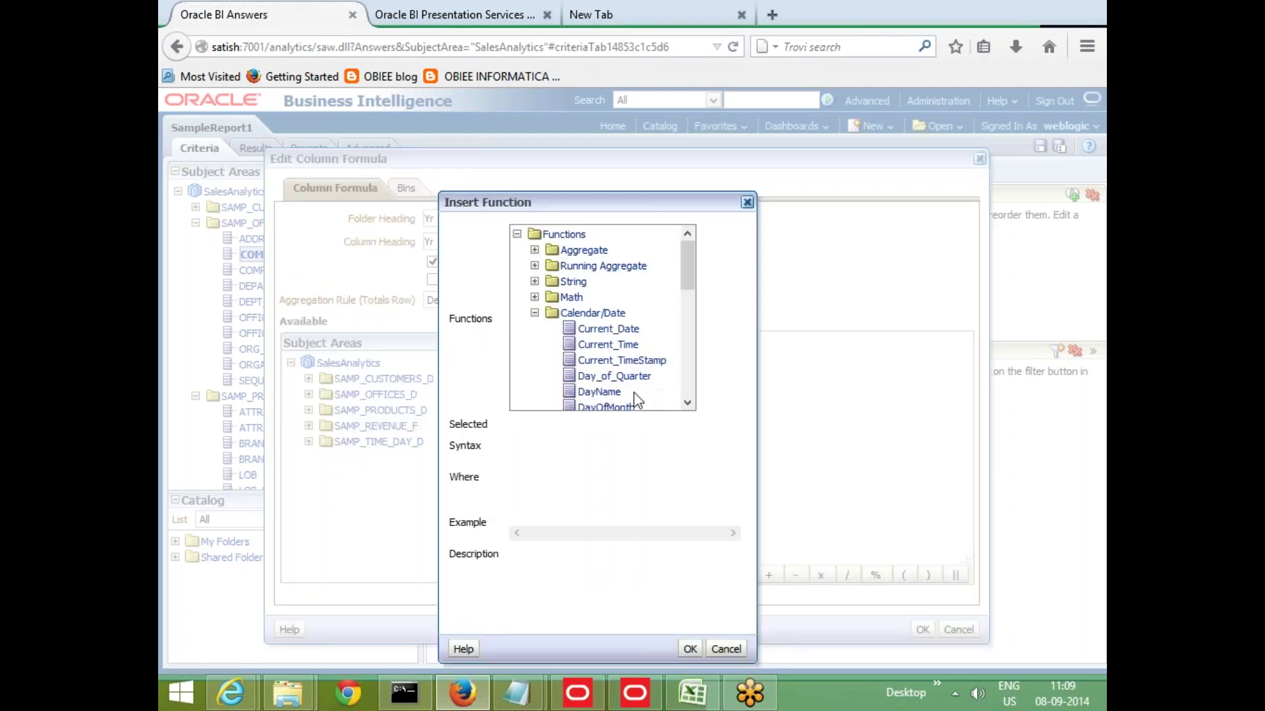
{"action": "left_click", "coordinate": [606, 328]}
{"action": "left_click", "coordinate": [690, 649]}
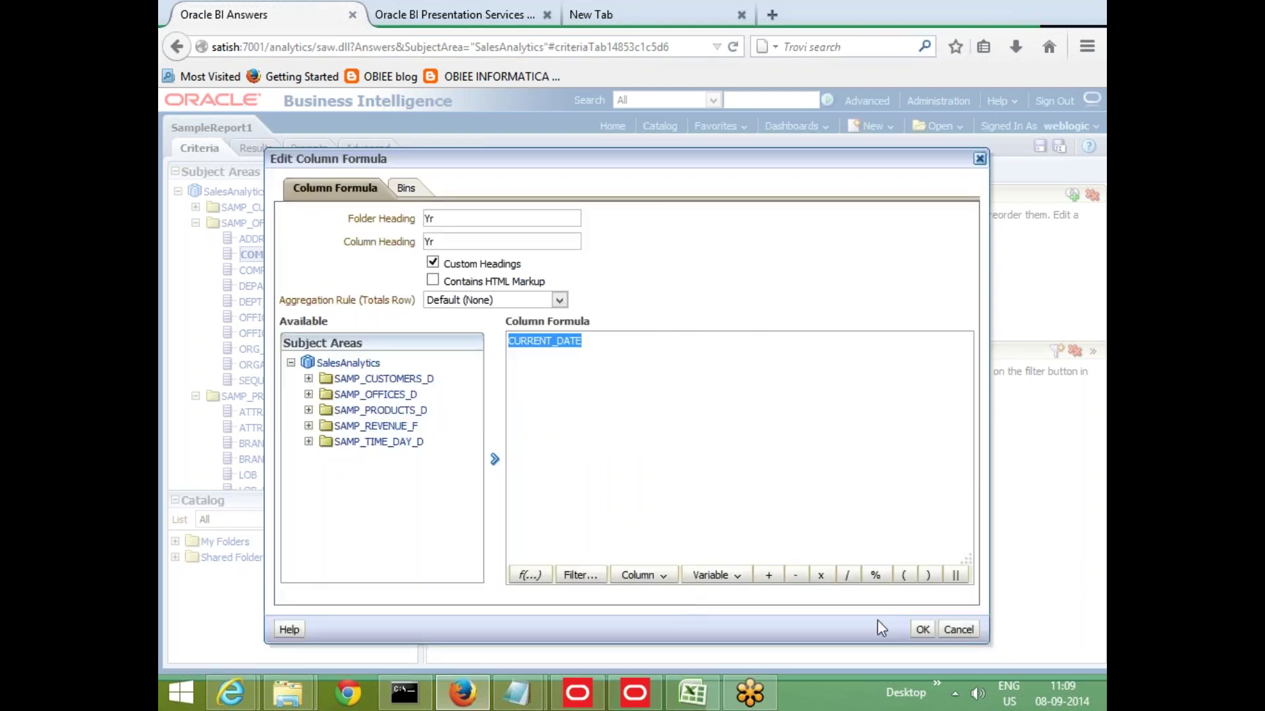
{"action": "left_click", "coordinate": [923, 630]}
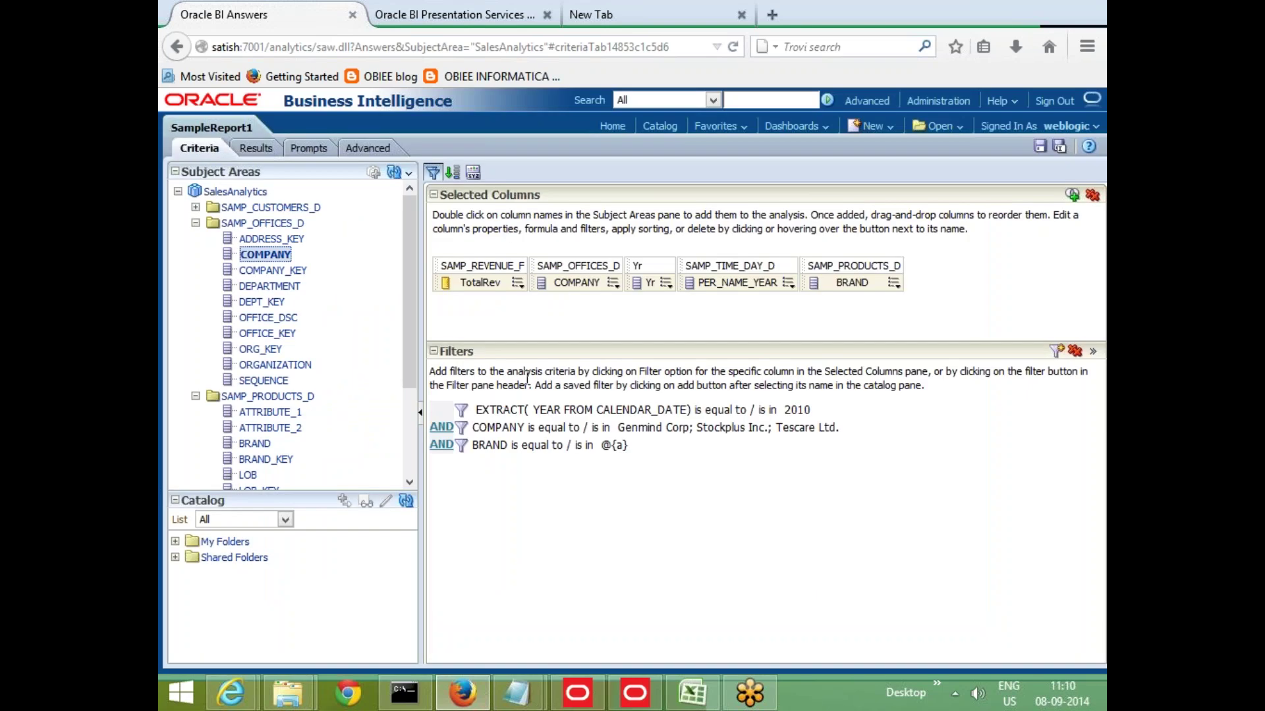
Step: Delete the BRAND filter and check the analysis results before returning to the criteria
{"action": "left_click", "coordinate": [917, 446]}
{"action": "left_click", "coordinate": [250, 147]}
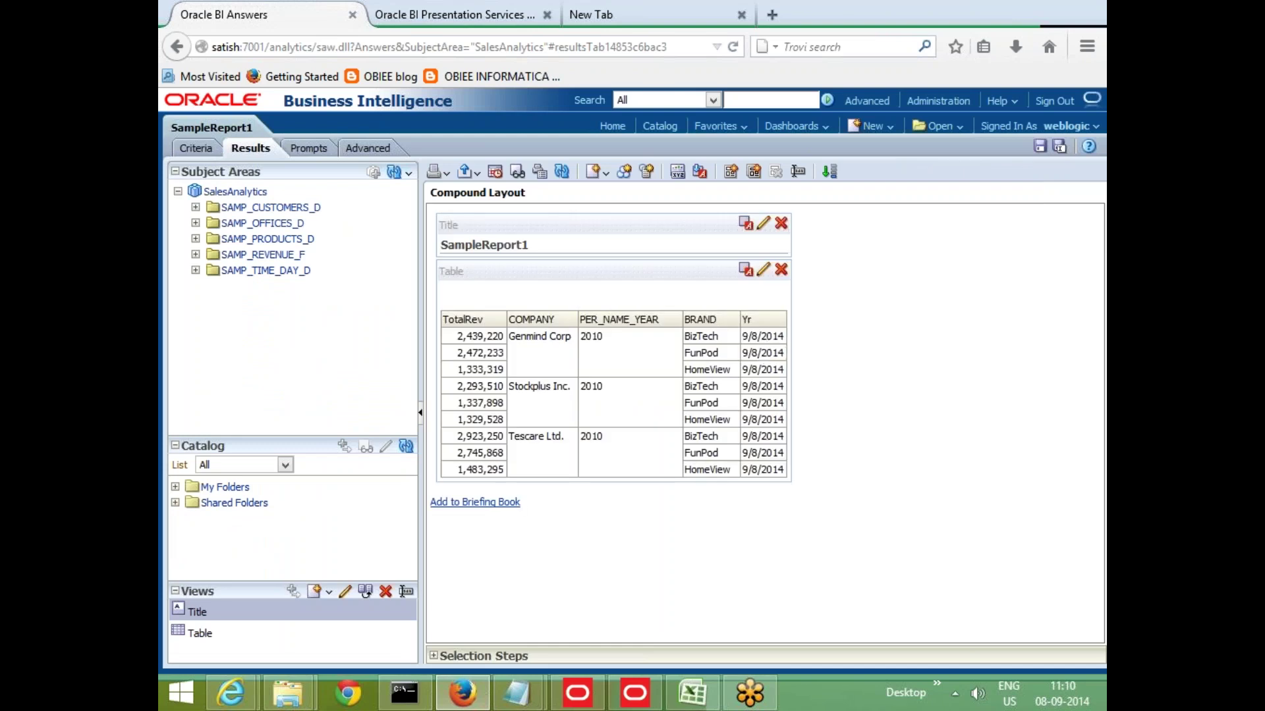
{"action": "left_click", "coordinate": [196, 147]}
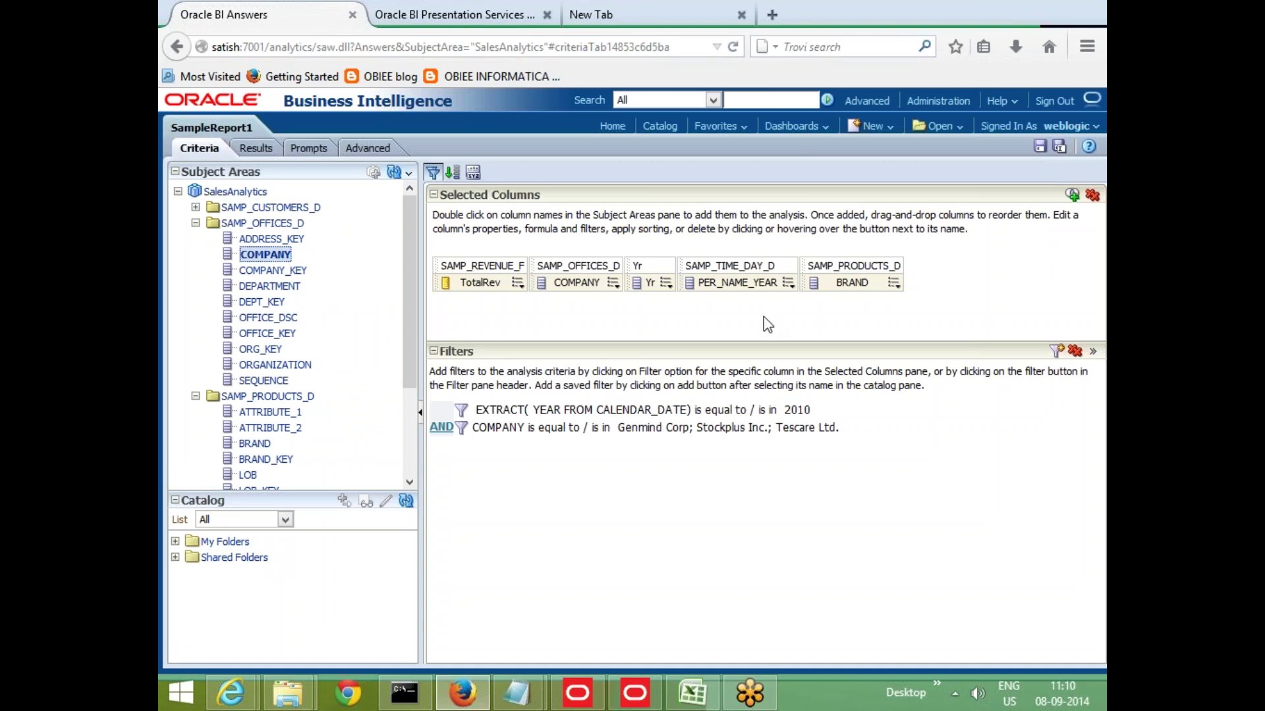
Step: Change the Yr column's formula to year(CURRENT_DATE), check the results and return to the criteria
{"action": "left_click", "coordinate": [666, 282]}
{"action": "left_click", "coordinate": [715, 320]}
{"action": "left_click", "coordinate": [650, 353]}
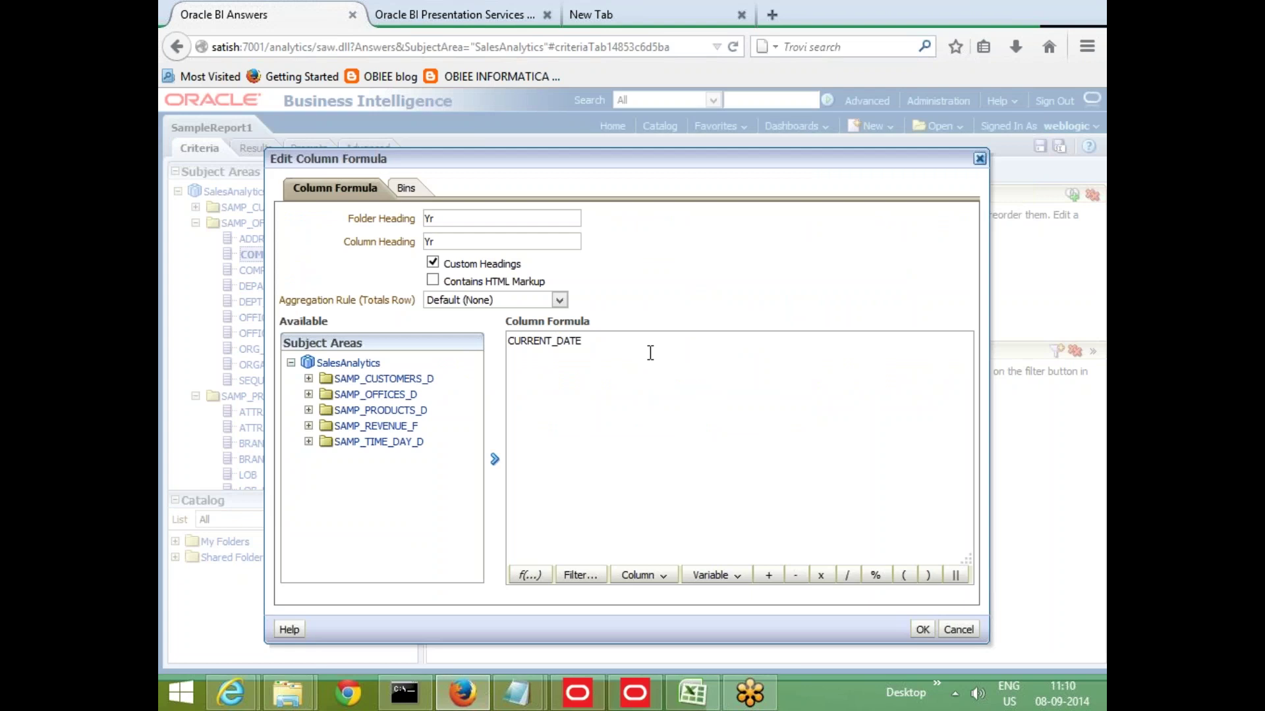
{"action": "type", "text": "year("}
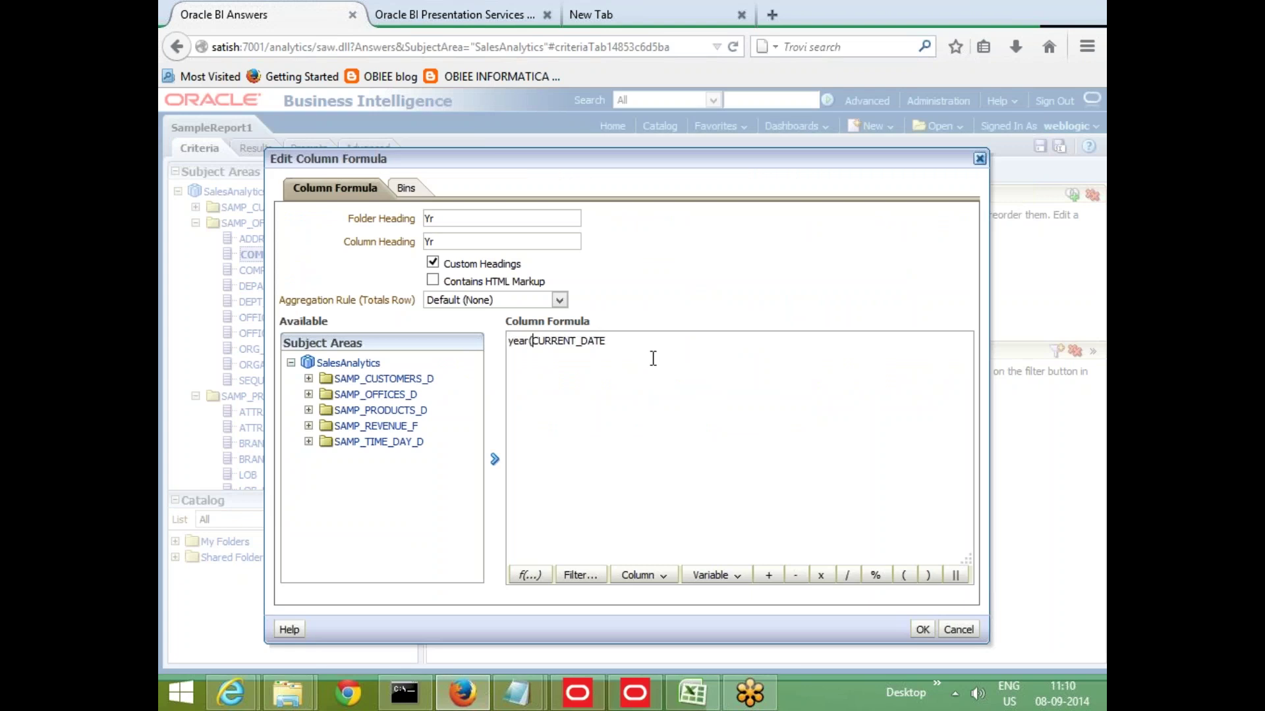
{"action": "key", "text": "End"}
{"action": "type", "text": ")"}
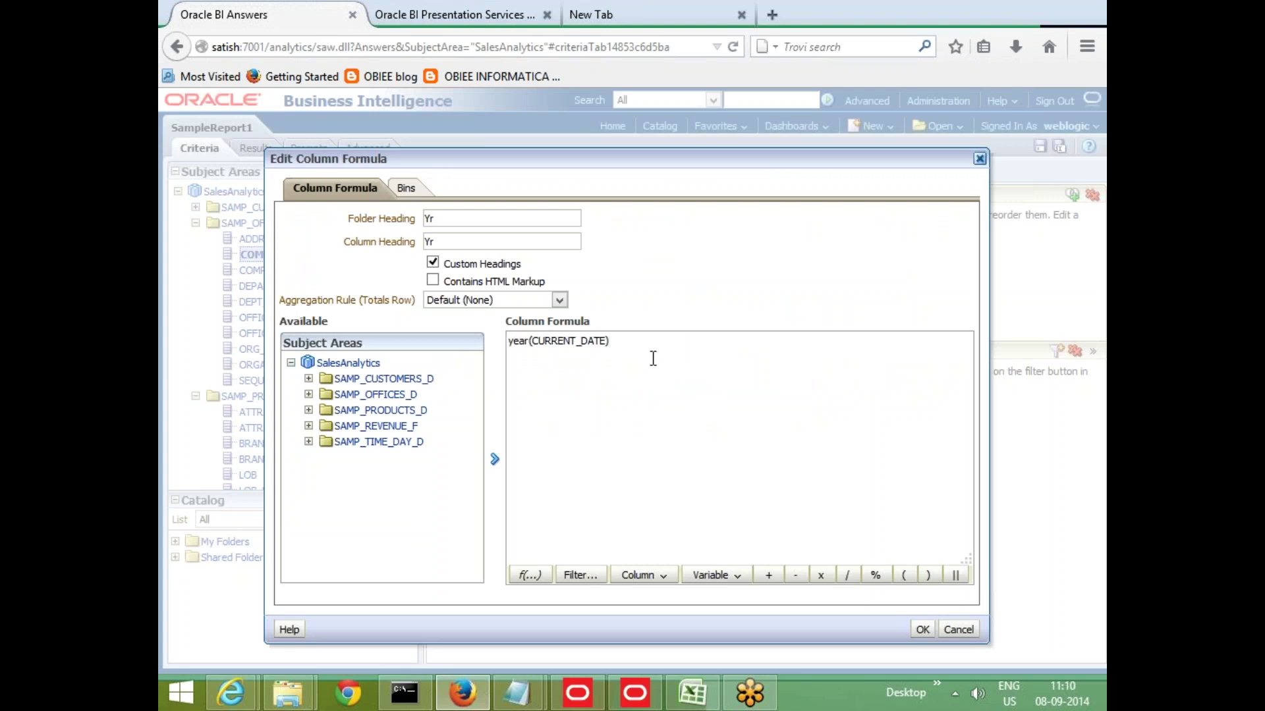
{"action": "left_click", "coordinate": [922, 630]}
{"action": "left_click", "coordinate": [239, 149]}
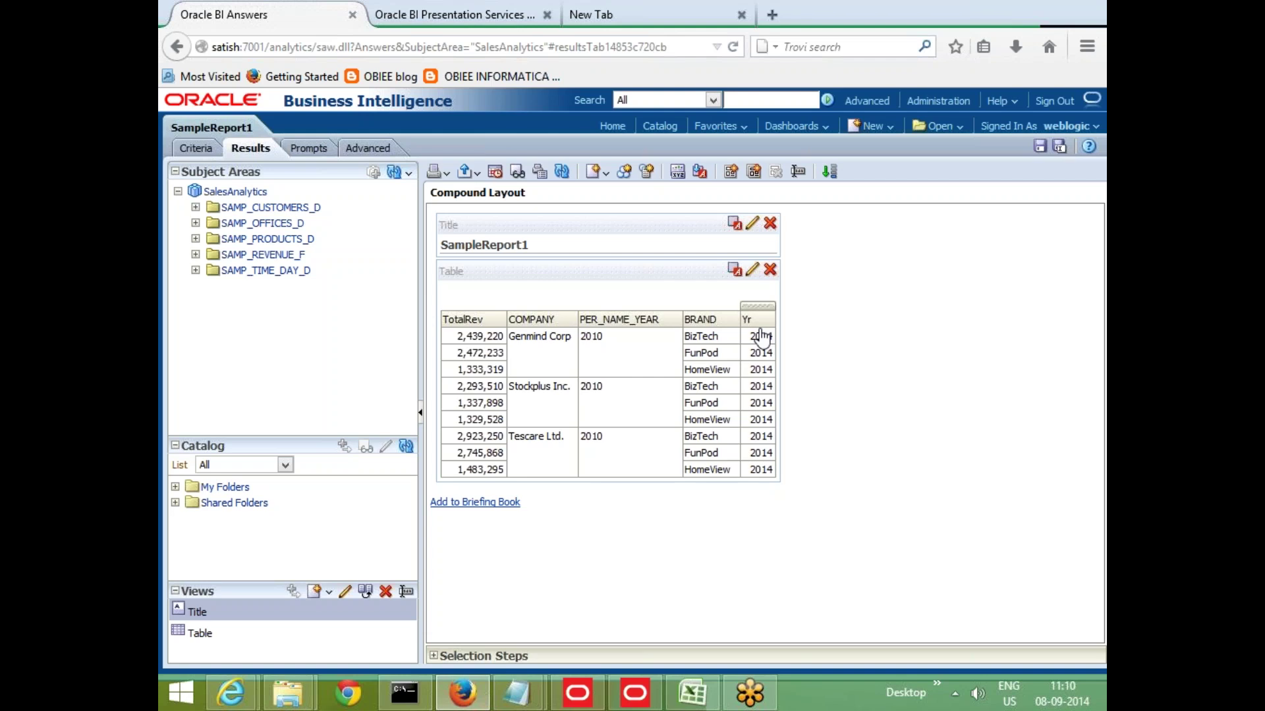
{"action": "left_click", "coordinate": [195, 148]}
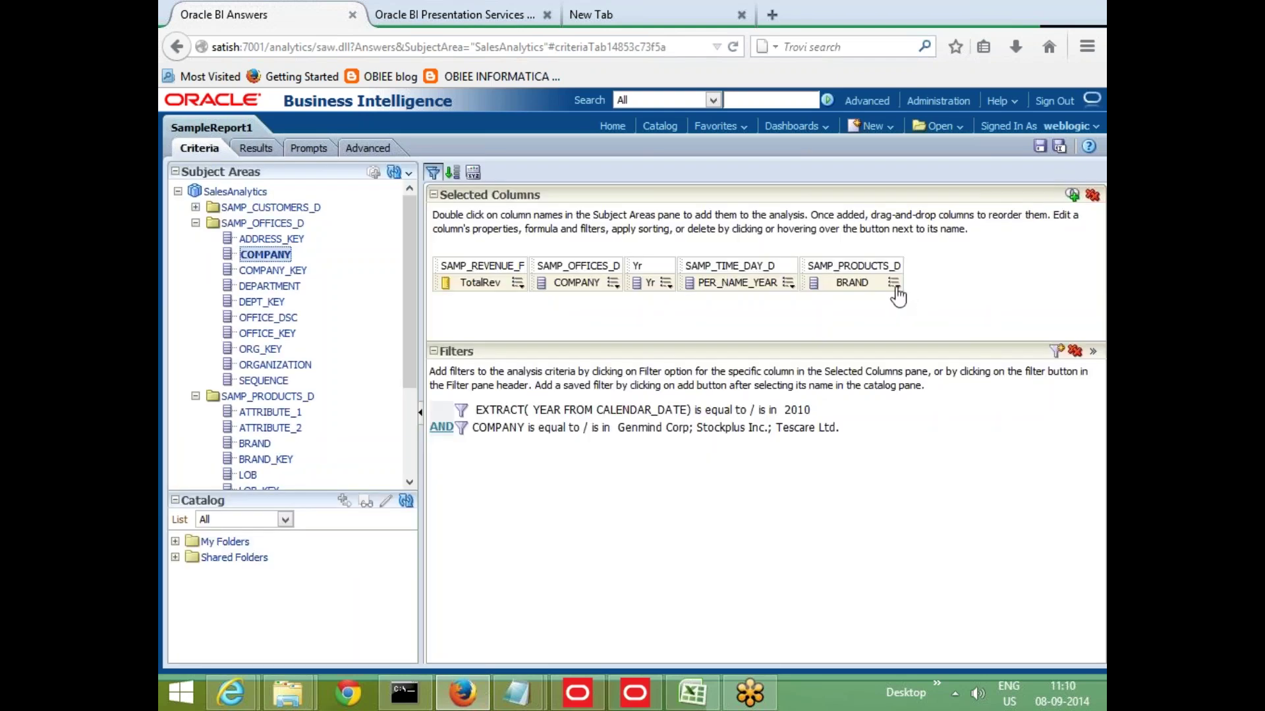
Step: Review the formulas of the BRAND and Yr columns, closing each one without changes
{"action": "left_click", "coordinate": [895, 285]}
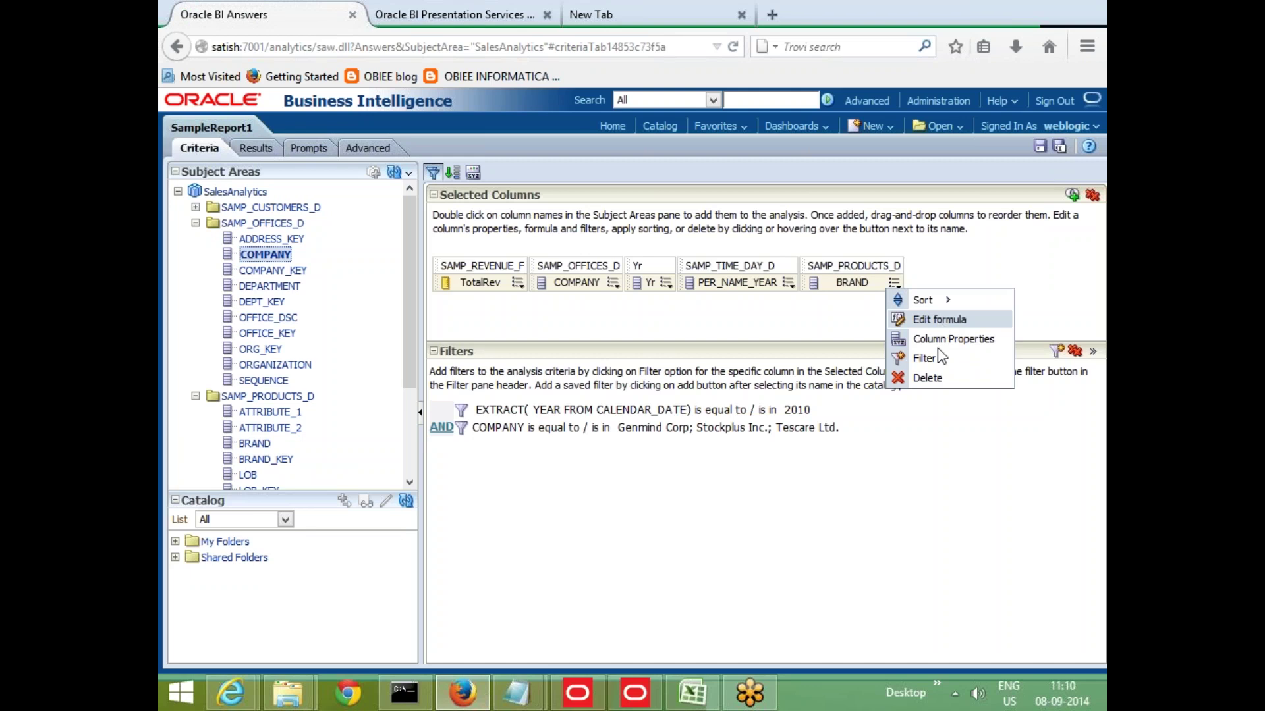
{"action": "left_click", "coordinate": [685, 342]}
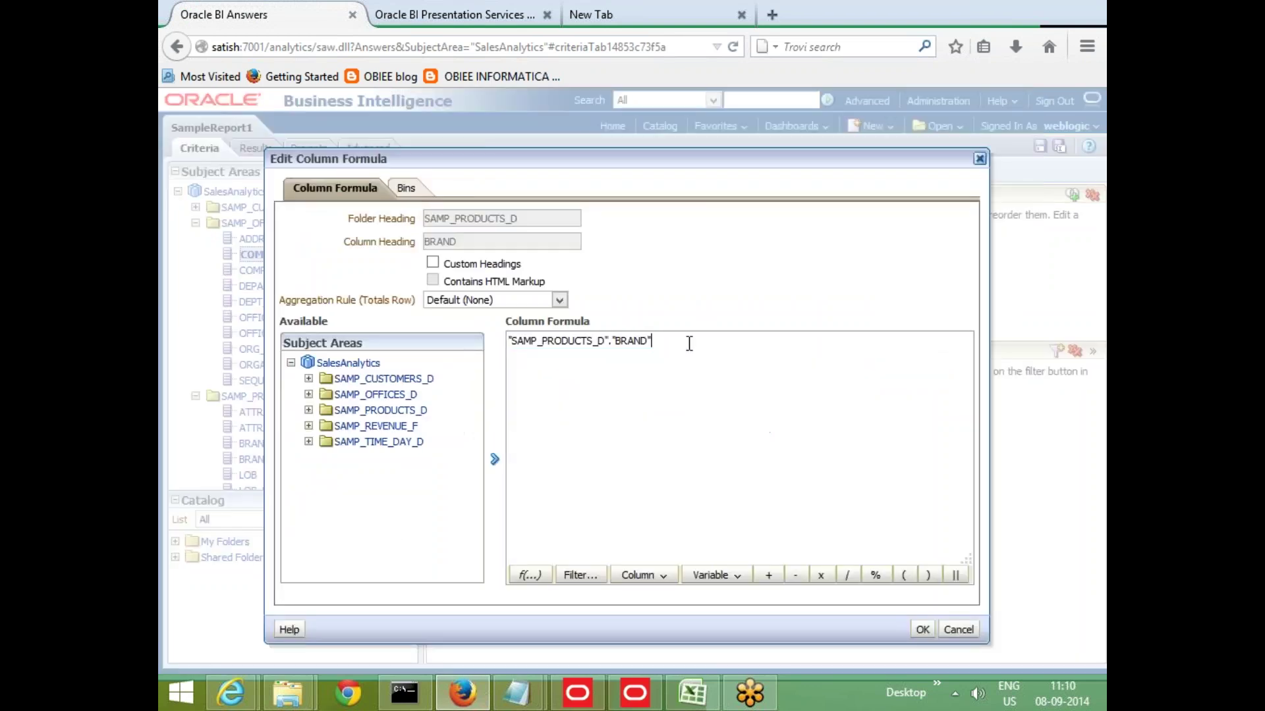
{"action": "left_click", "coordinate": [959, 631]}
{"action": "left_click", "coordinate": [666, 284]}
{"action": "left_click", "coordinate": [672, 321]}
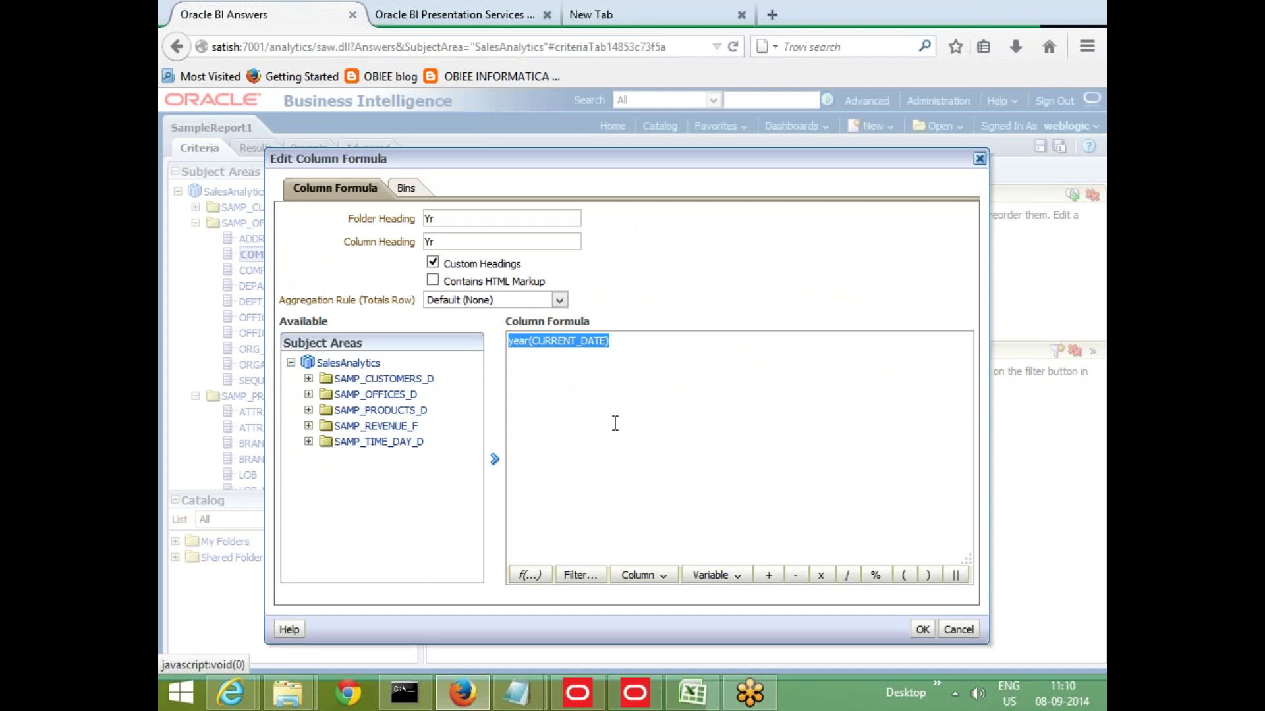
{"action": "left_click", "coordinate": [958, 630]}
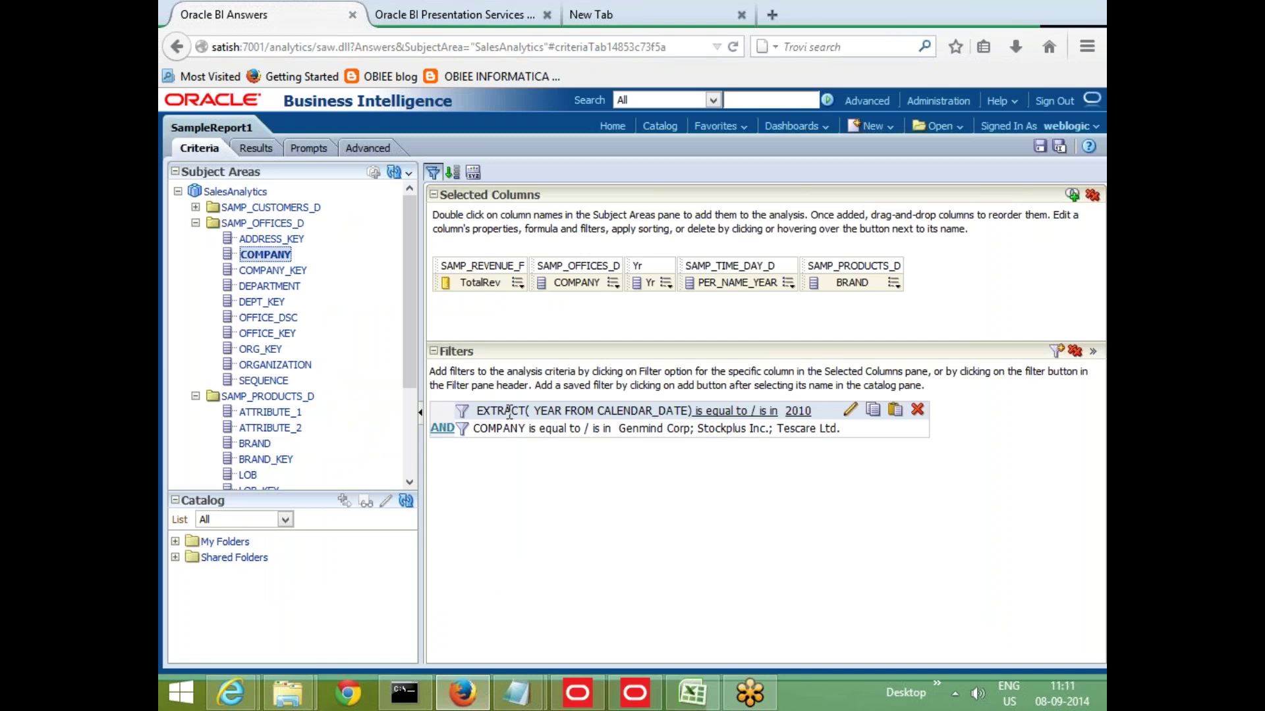
Step: Switch to the obiee workbook in Excel and review the year and year(calendar_dt) examples in rows 5 and 7 of Sheet3
{"action": "left_click", "coordinate": [692, 692]}
{"action": "key", "text": "Left"}
{"action": "key", "text": "Left"}
{"action": "key", "text": "Down"}
{"action": "key", "text": "Down"}
{"action": "key", "text": "Down"}
{"action": "key", "text": "Down"}
{"action": "key", "text": "Down"}
{"action": "left_click", "coordinate": [350, 260]}
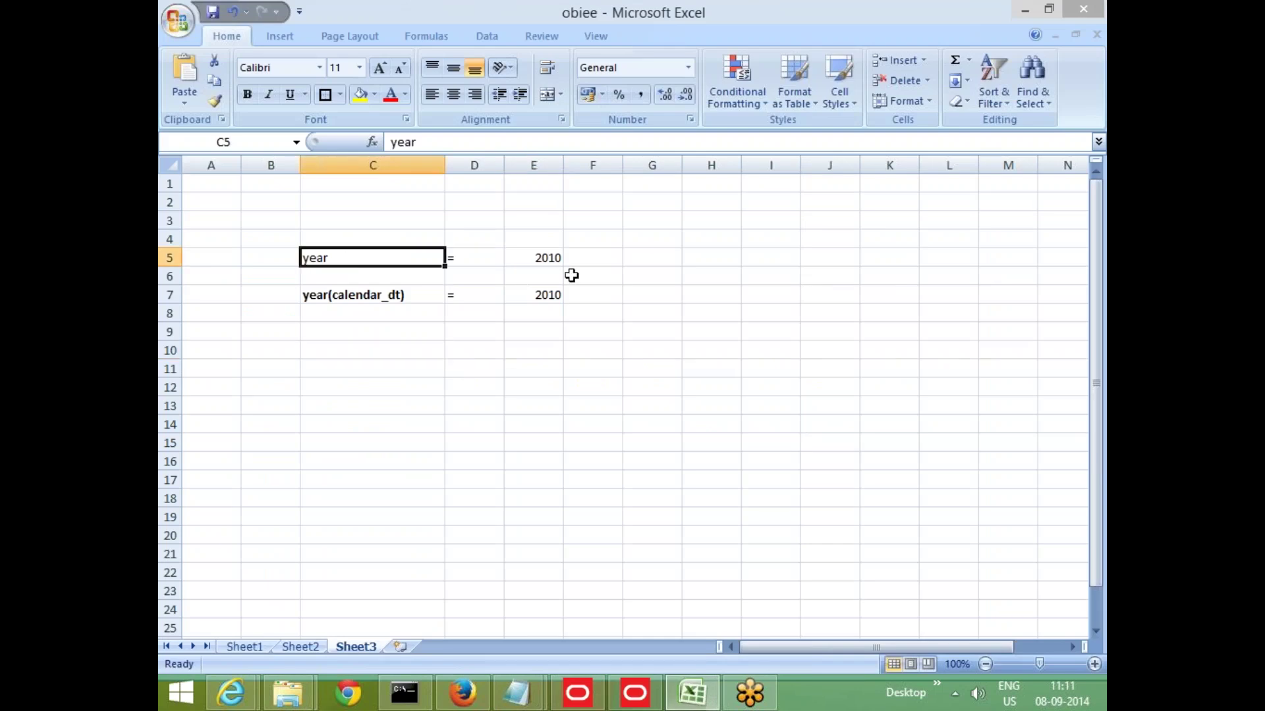
{"action": "left_click", "coordinate": [551, 259]}
{"action": "left_click", "coordinate": [368, 297]}
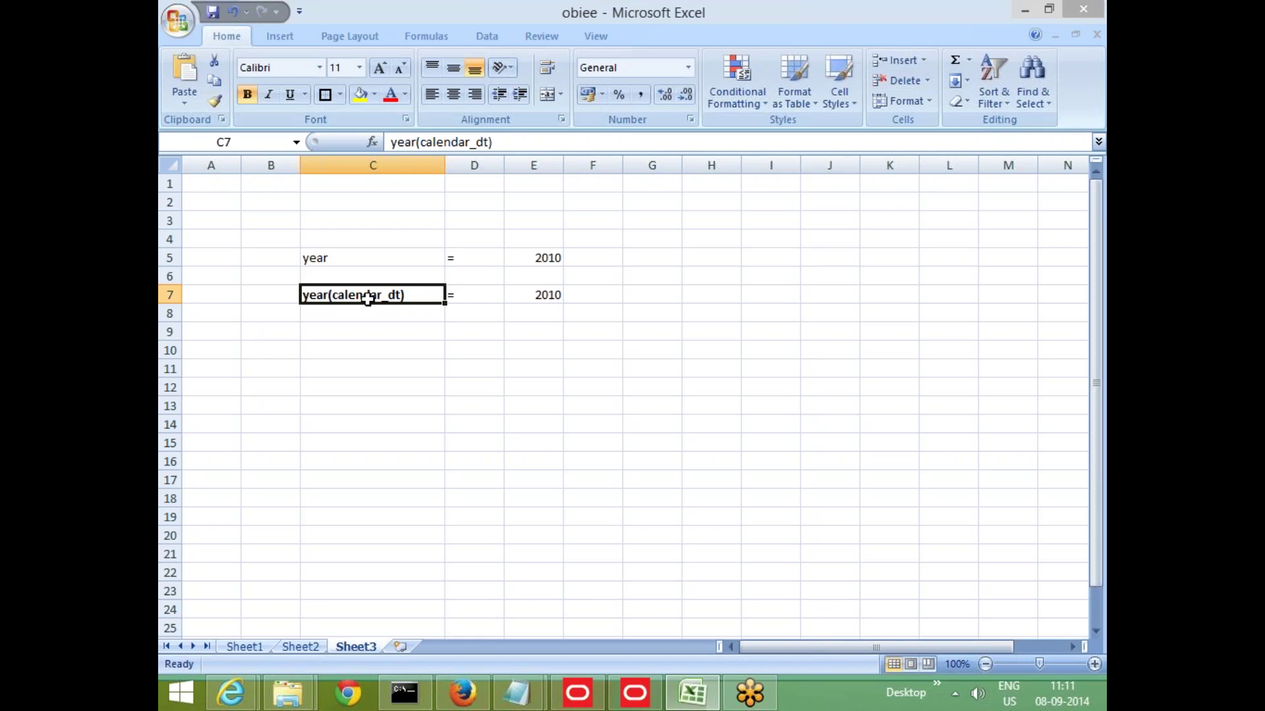
Step: Fill row 10 with year in C10, an equals sign copied from row 5 in D10, and rep/ses/pres in E10
{"action": "left_click", "coordinate": [357, 354]}
{"action": "type", "text": "year"}
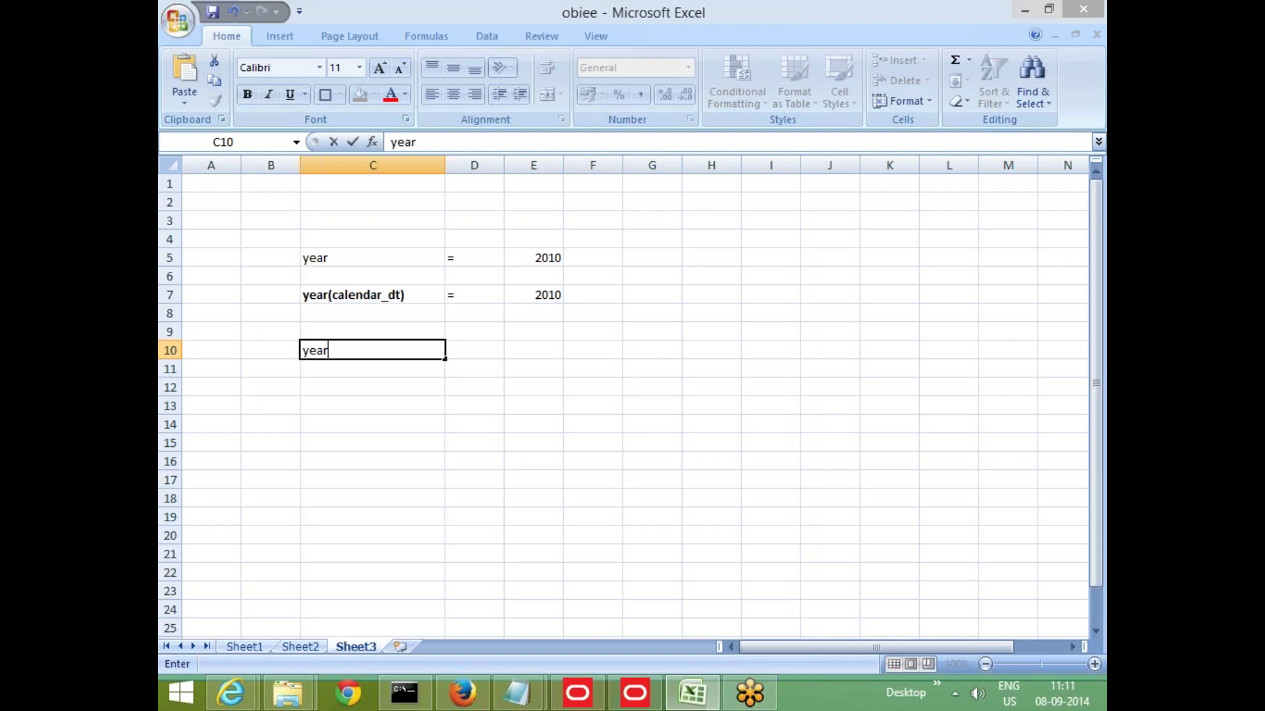
{"action": "left_click_drag", "start_coordinate": [468, 258], "coordinate": [543, 263]}
{"action": "key", "text": "ctrl+c"}
{"action": "left_click", "coordinate": [483, 349]}
{"action": "key", "text": "ctrl+v"}
{"action": "left_click", "coordinate": [531, 351]}
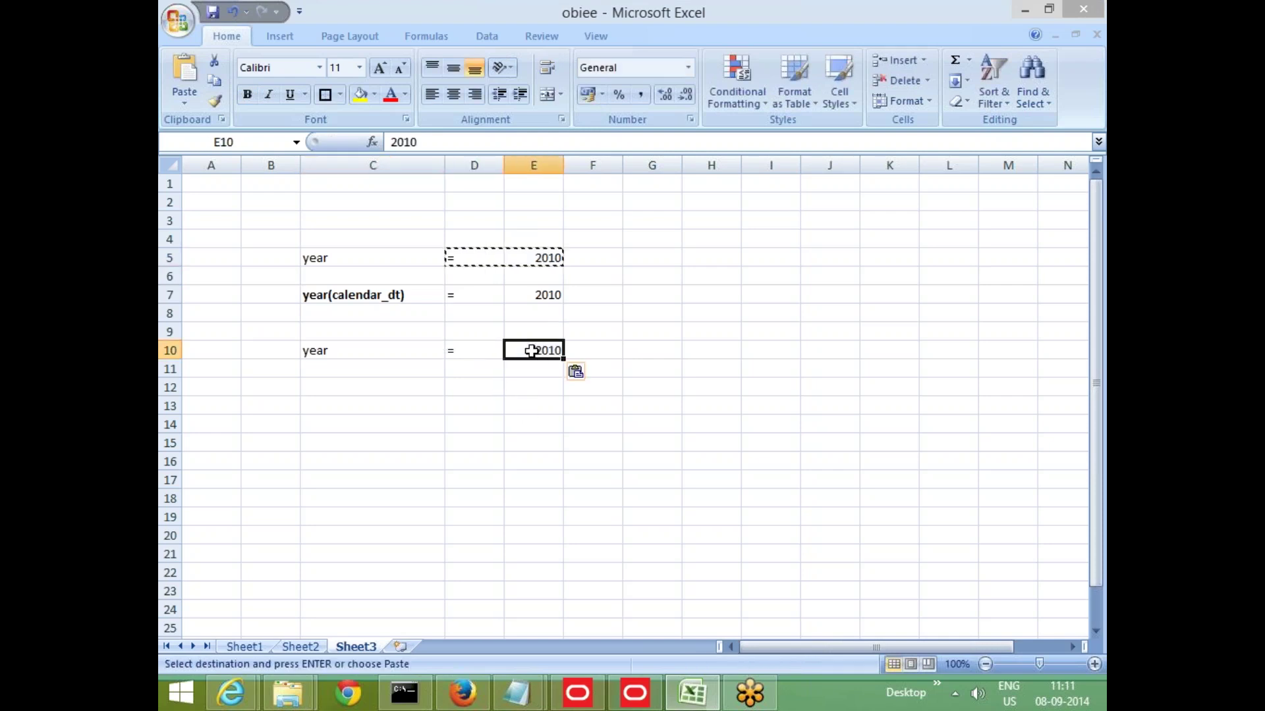
{"action": "type", "text": "rep/ses/pres"}
{"action": "key", "text": "Return"}
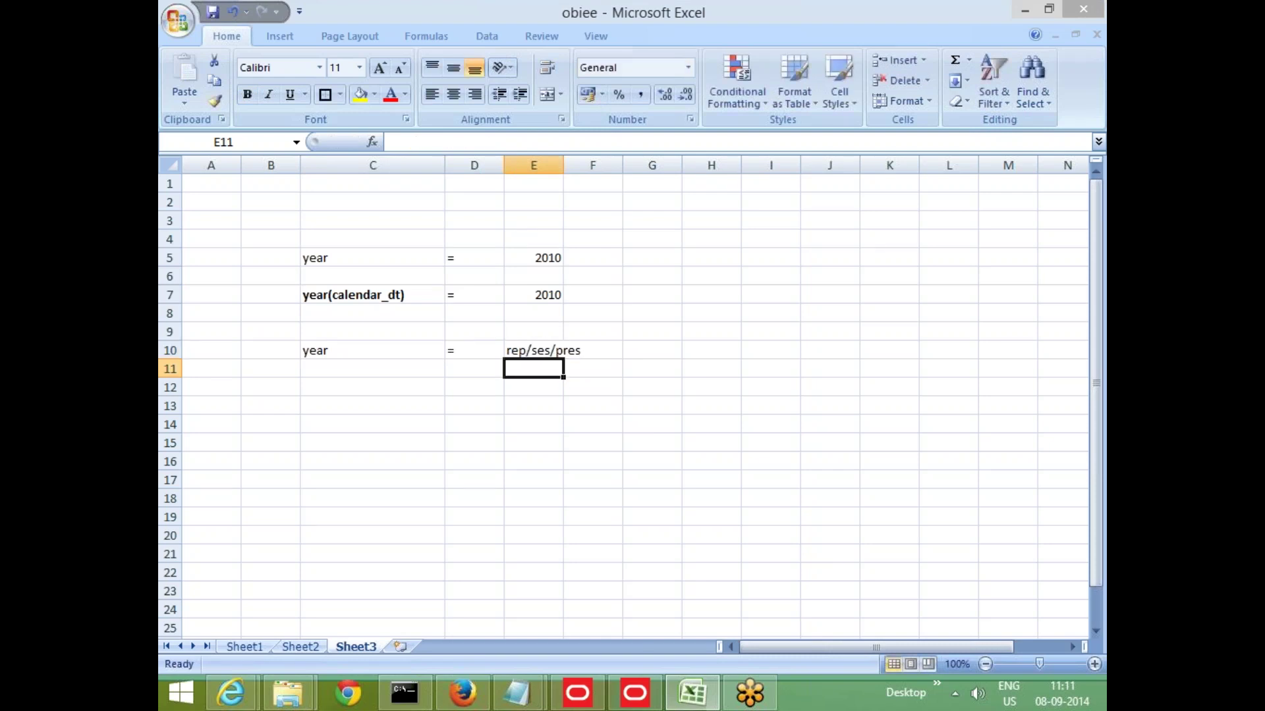
{"action": "left_click", "coordinate": [530, 351]}
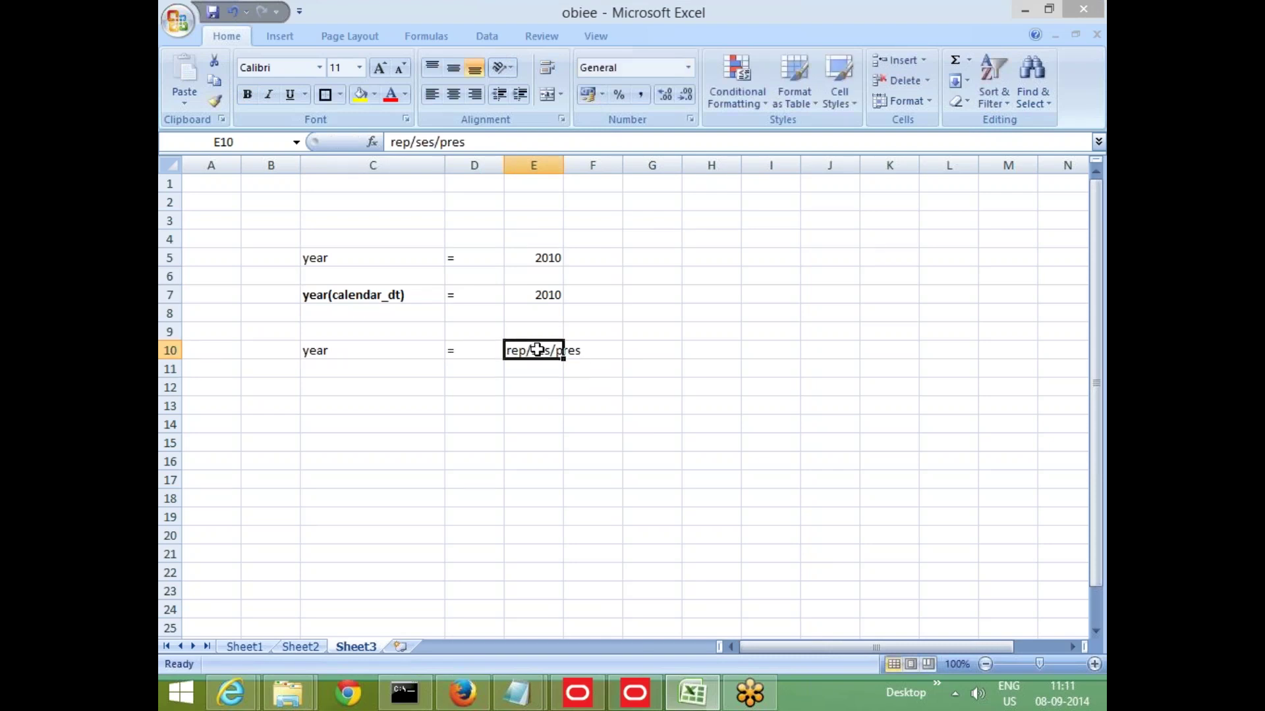
Step: Enter year in cell C12 and copy the equals sign from D10 into D12
{"action": "left_click", "coordinate": [334, 390]}
{"action": "type", "text": "year"}
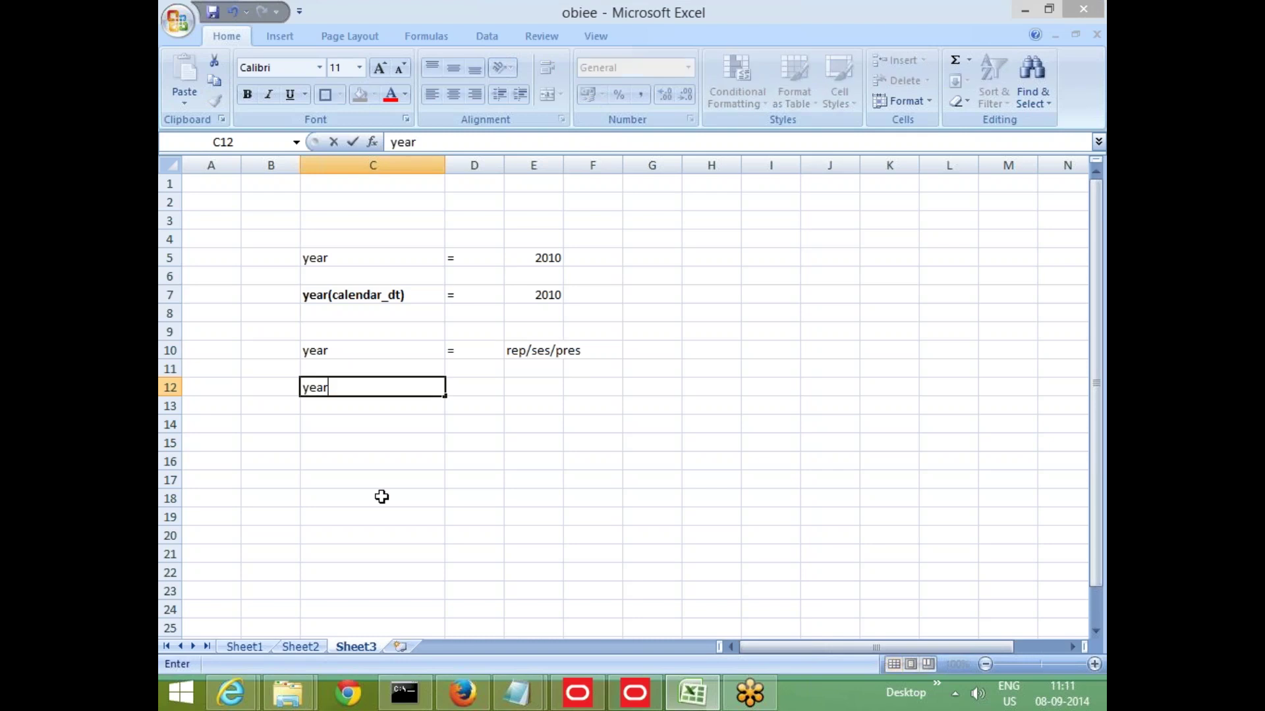
{"action": "left_click", "coordinate": [522, 517]}
{"action": "left_click", "coordinate": [469, 348]}
{"action": "key", "text": "ctrl+c"}
{"action": "left_click", "coordinate": [489, 393]}
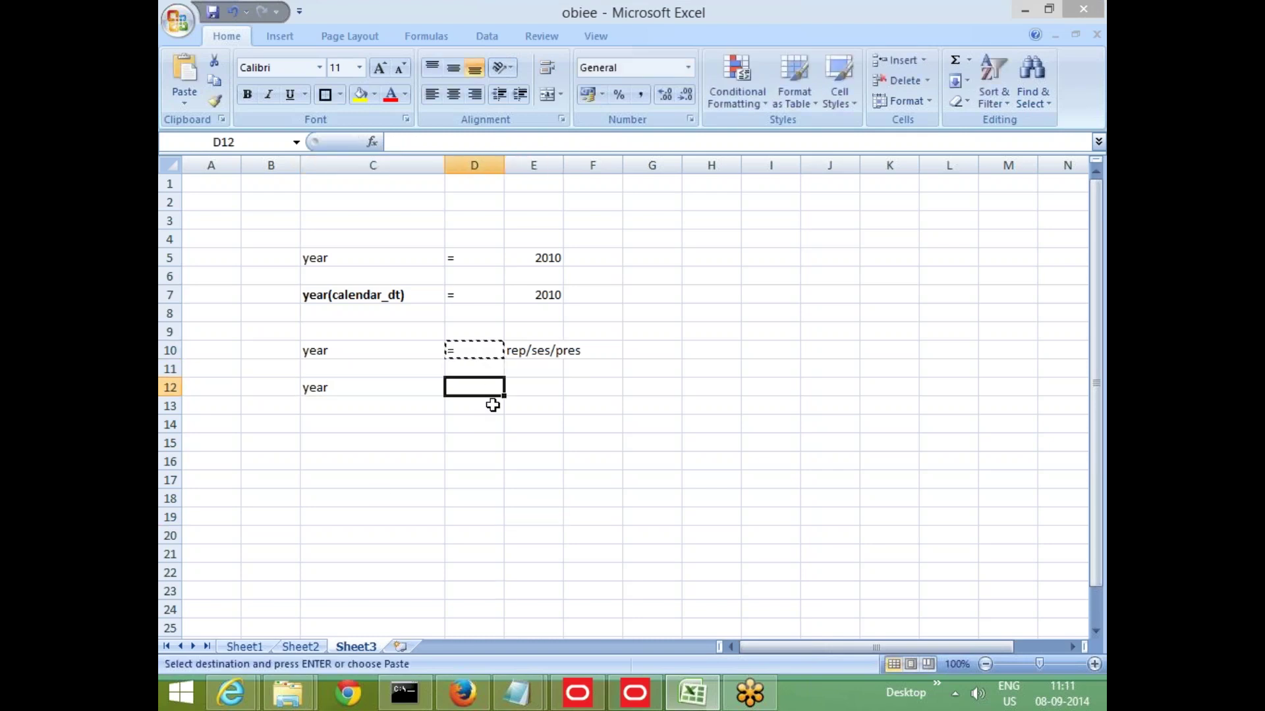
{"action": "key", "text": "ctrl+v"}
{"action": "left_click", "coordinate": [531, 499]}
Step: Enter year(calendar_dt) in cell E12 and switch back to the SampleReport1 analysis in Firefox
{"action": "left_click", "coordinate": [542, 258]}
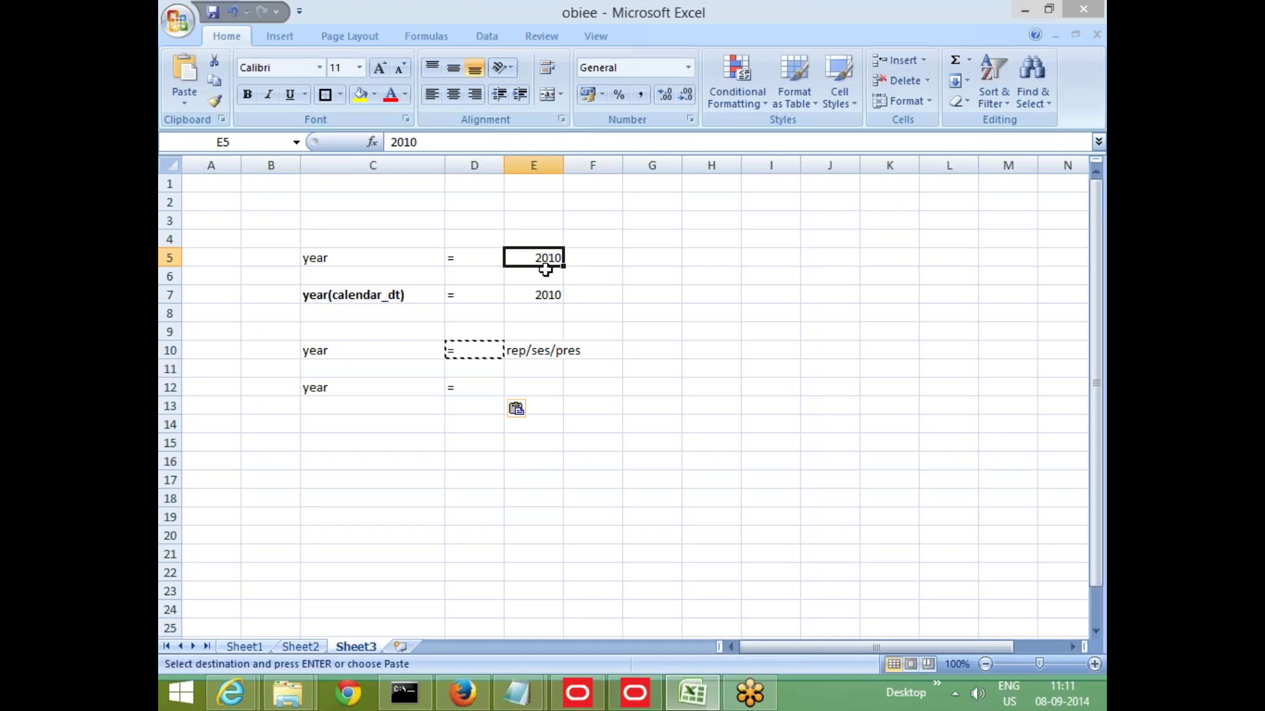
{"action": "left_click", "coordinate": [543, 356]}
{"action": "left_click", "coordinate": [537, 389]}
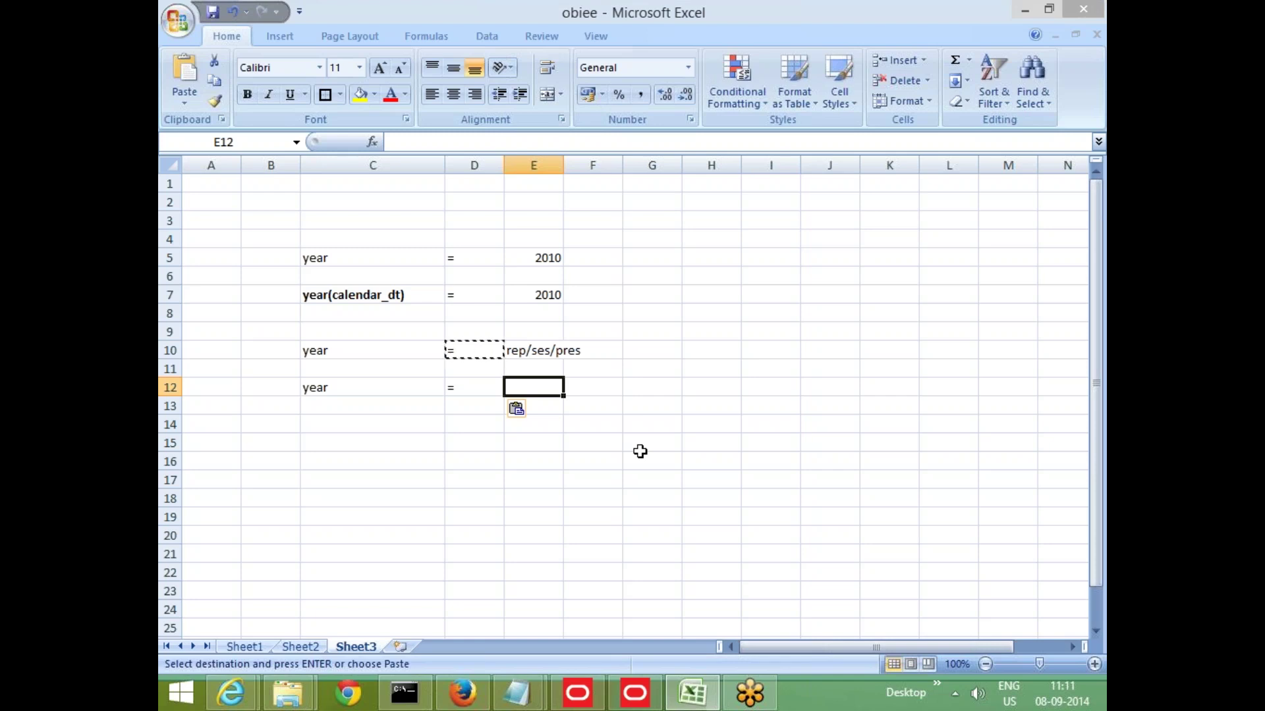
{"action": "type", "text": "year"}
{"action": "key", "text": "Up"}
{"action": "type", "text": "0"}
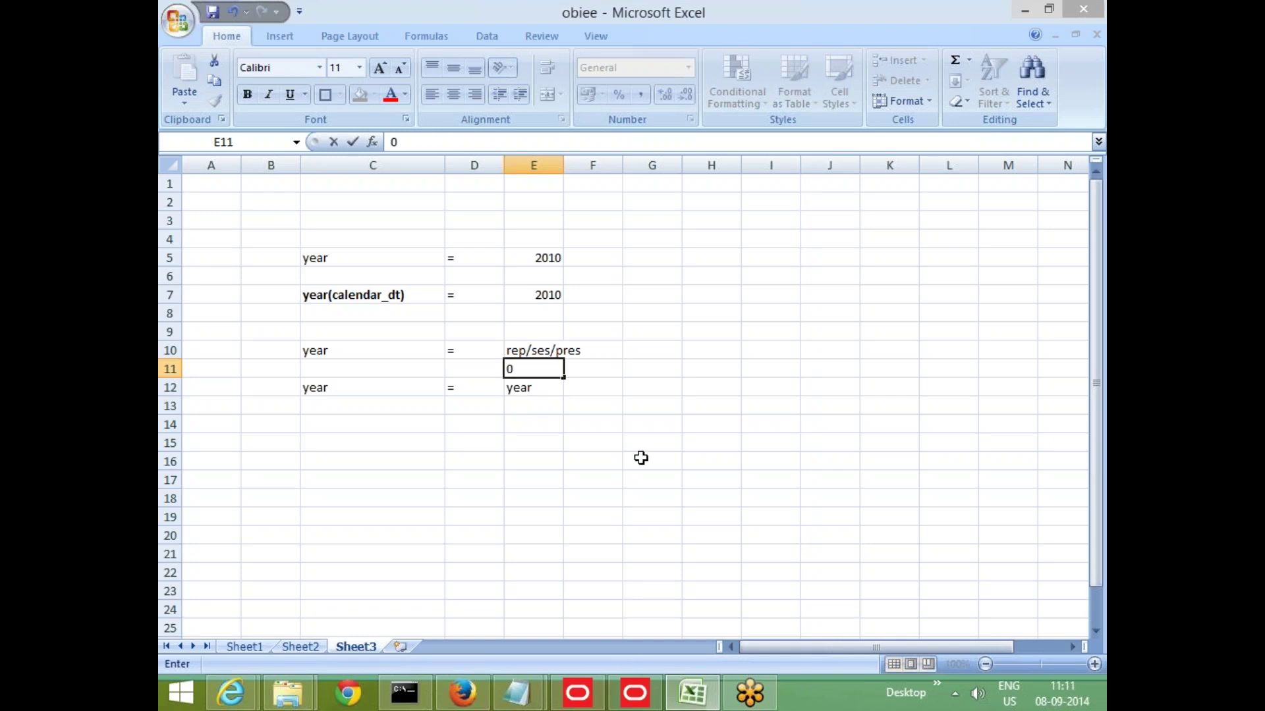
{"action": "key", "text": "Escape"}
{"action": "key", "text": "Right"}
{"action": "key", "text": "Down"}
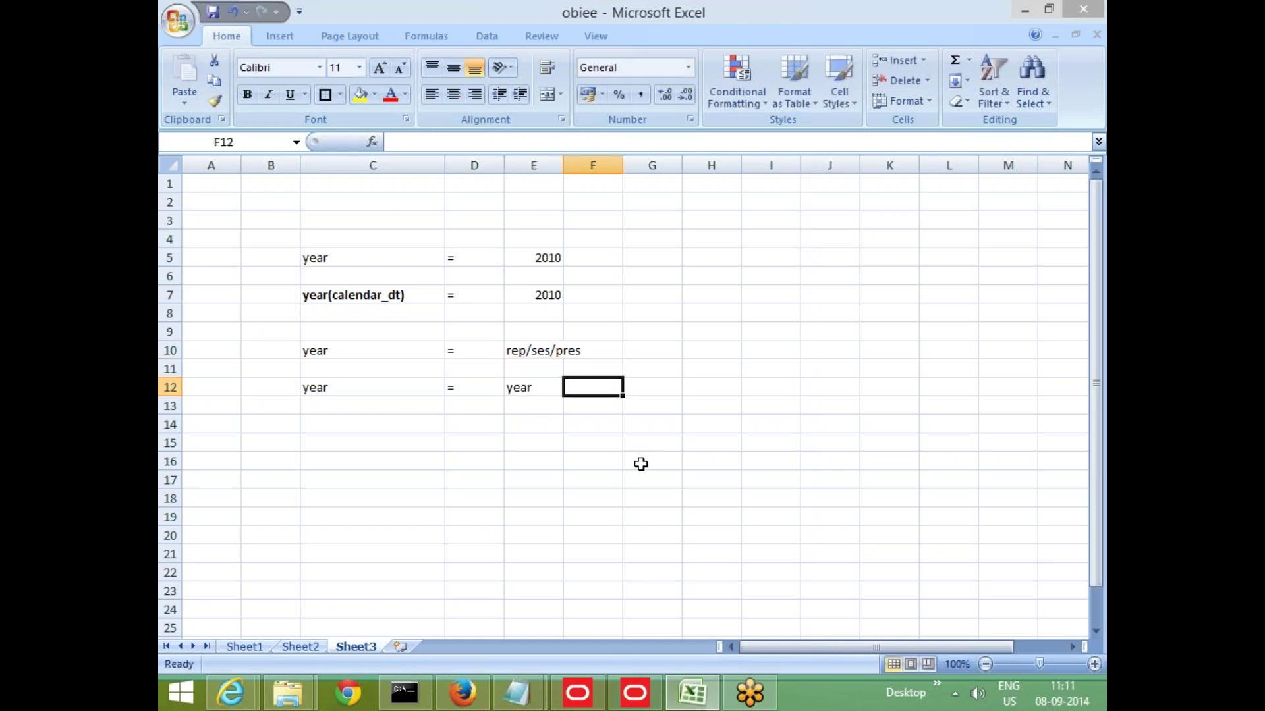
{"action": "key", "text": "Left"}
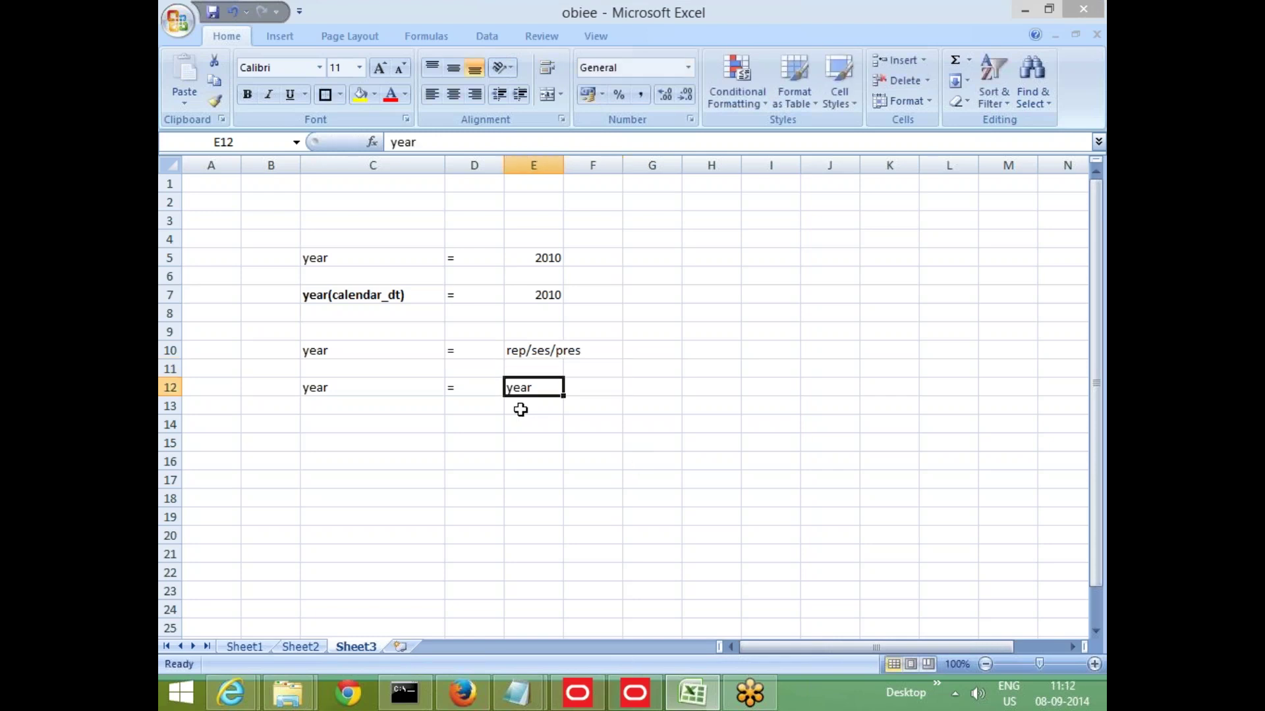
{"action": "key", "text": "F2"}
{"action": "type", "text": "(calendar-"}
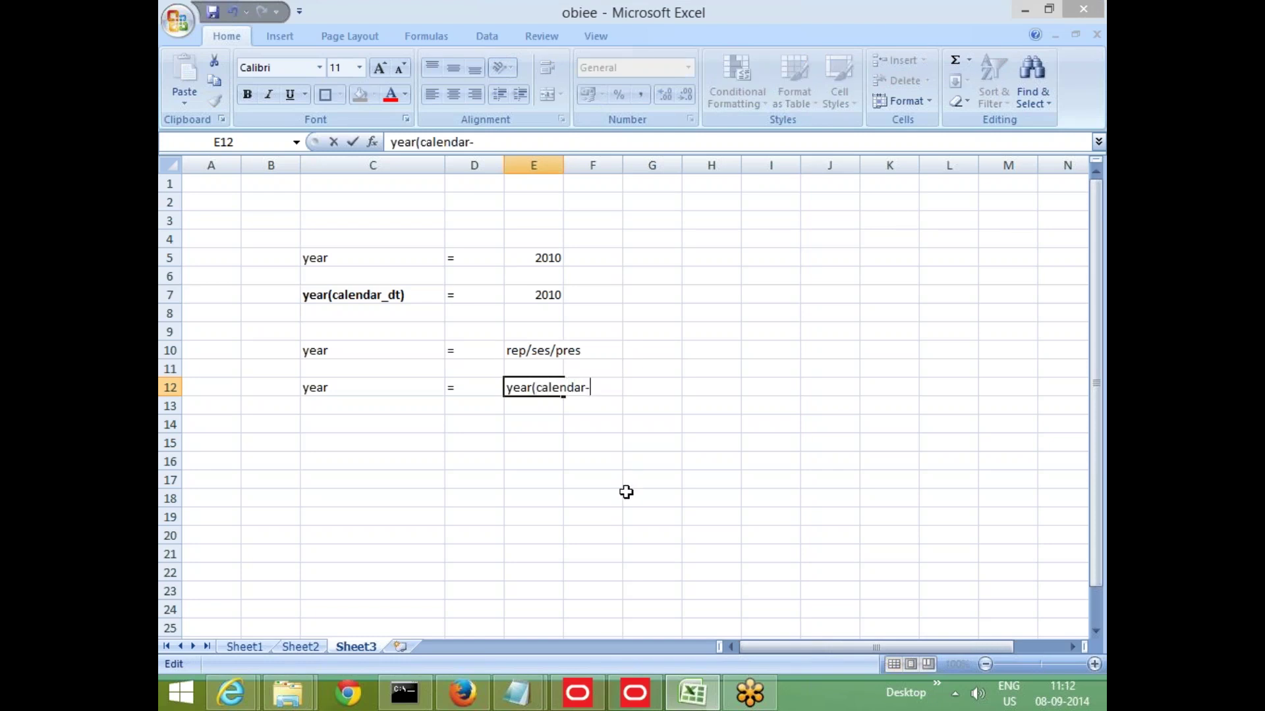
{"action": "key", "text": "BackSpace"}
{"action": "type", "text": "_dt)"}
{"action": "key", "text": "Return"}
{"action": "left_click", "coordinate": [589, 539]}
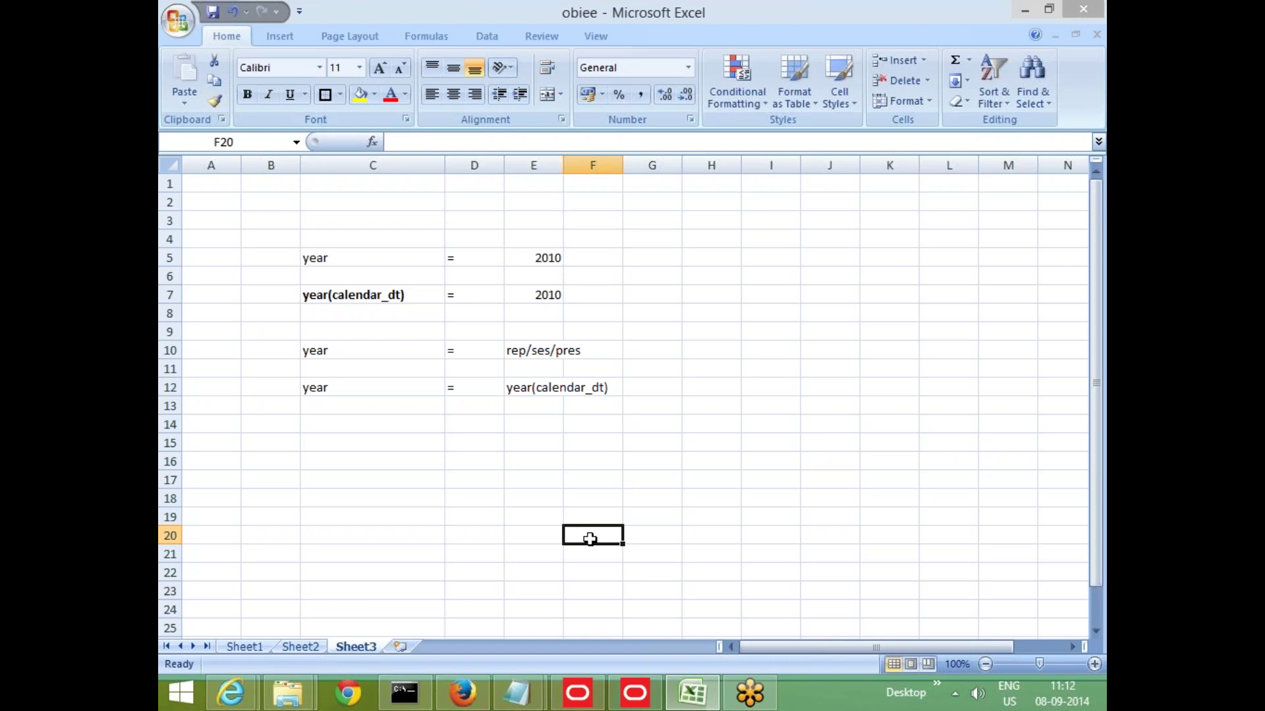
{"action": "left_click", "coordinate": [538, 390]}
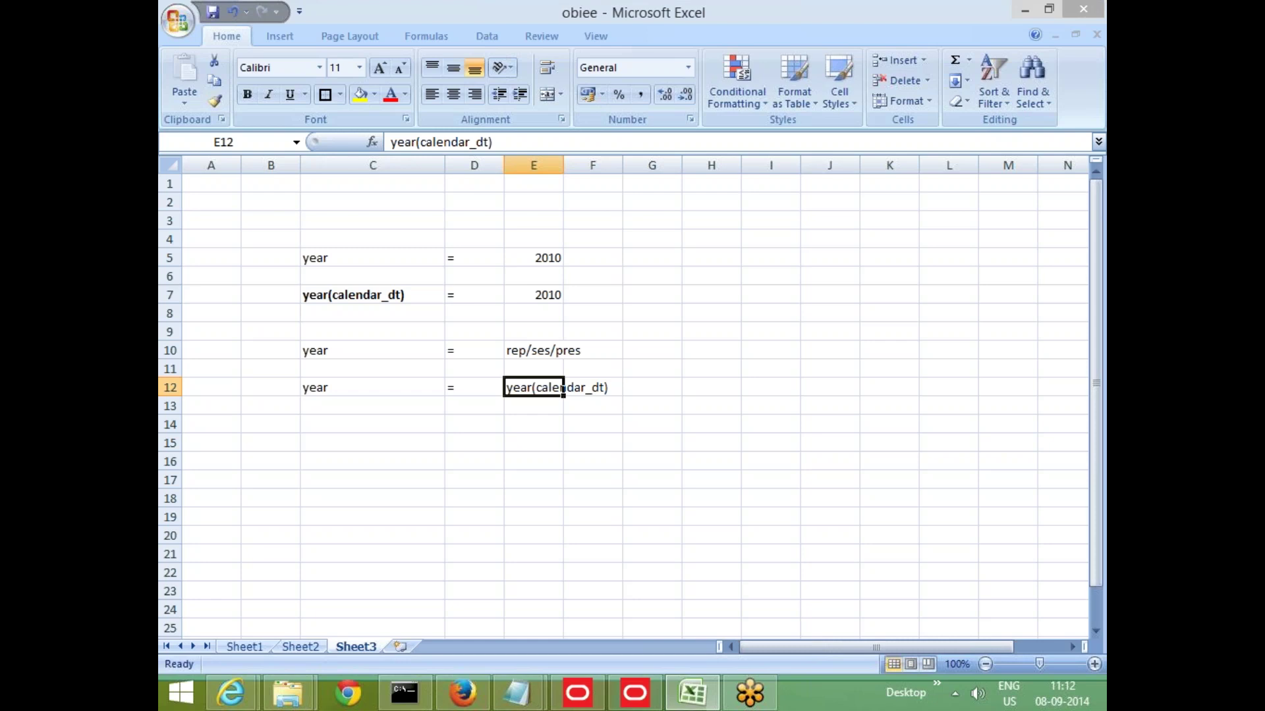
{"action": "left_click", "coordinate": [462, 693]}
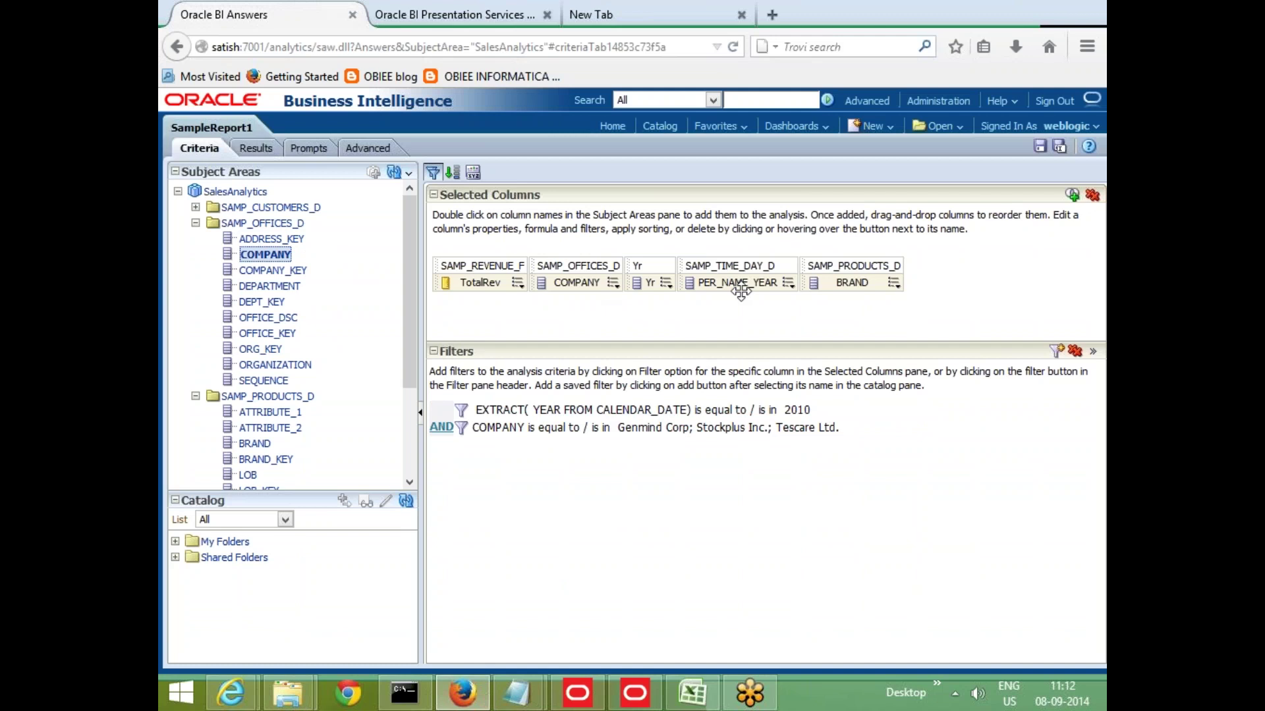
{"action": "left_click", "coordinate": [788, 282]}
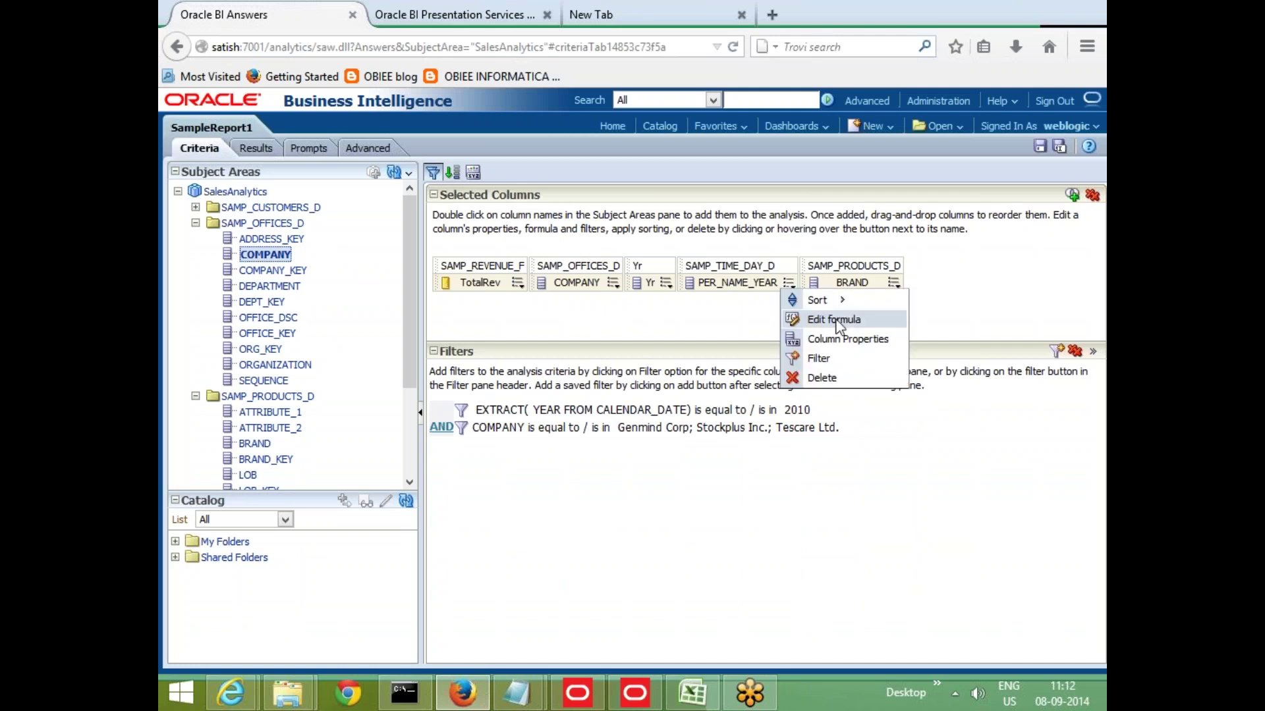
{"action": "left_click", "coordinate": [821, 359]}
{"action": "left_click", "coordinate": [593, 334]}
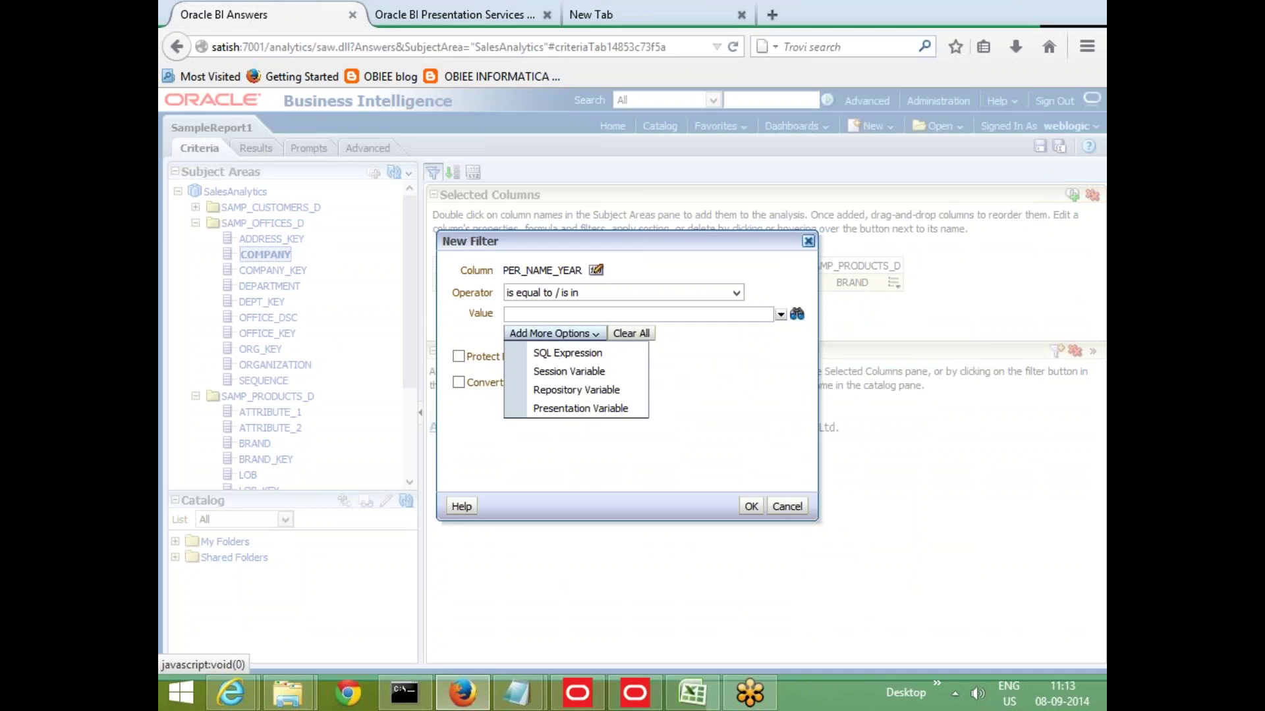
{"action": "left_click", "coordinate": [586, 356]}
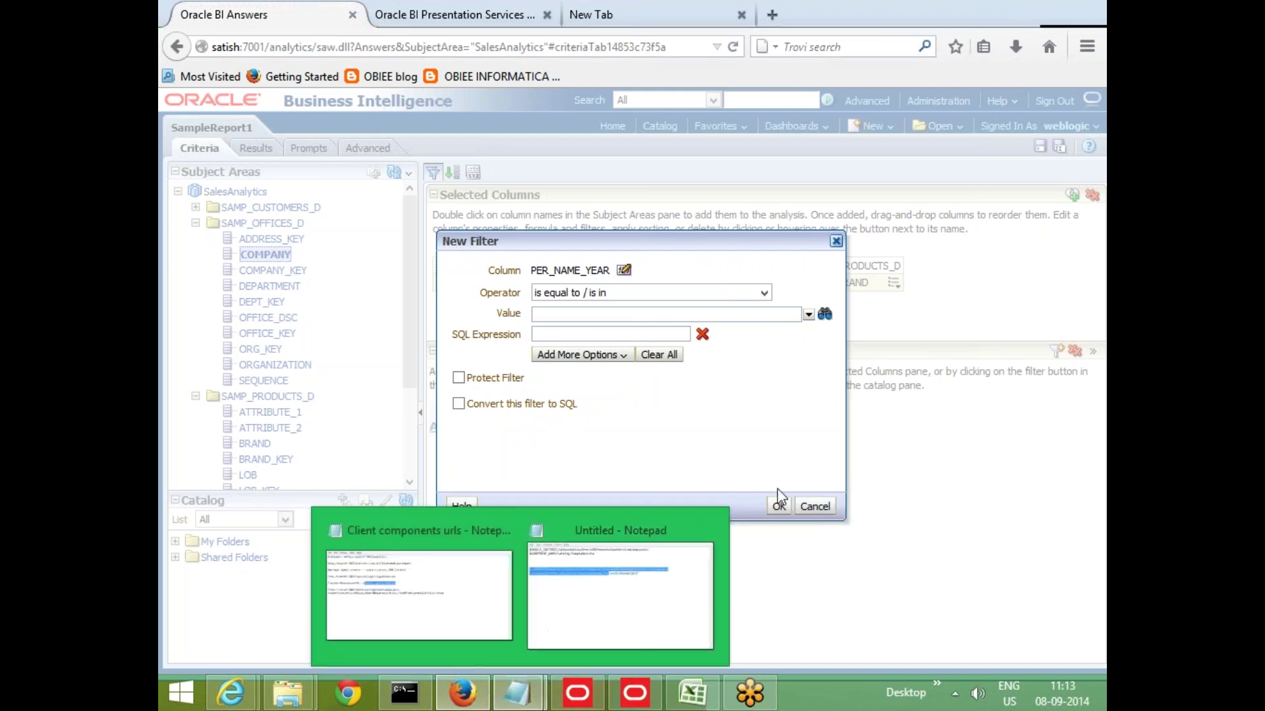
{"action": "left_click", "coordinate": [814, 506]}
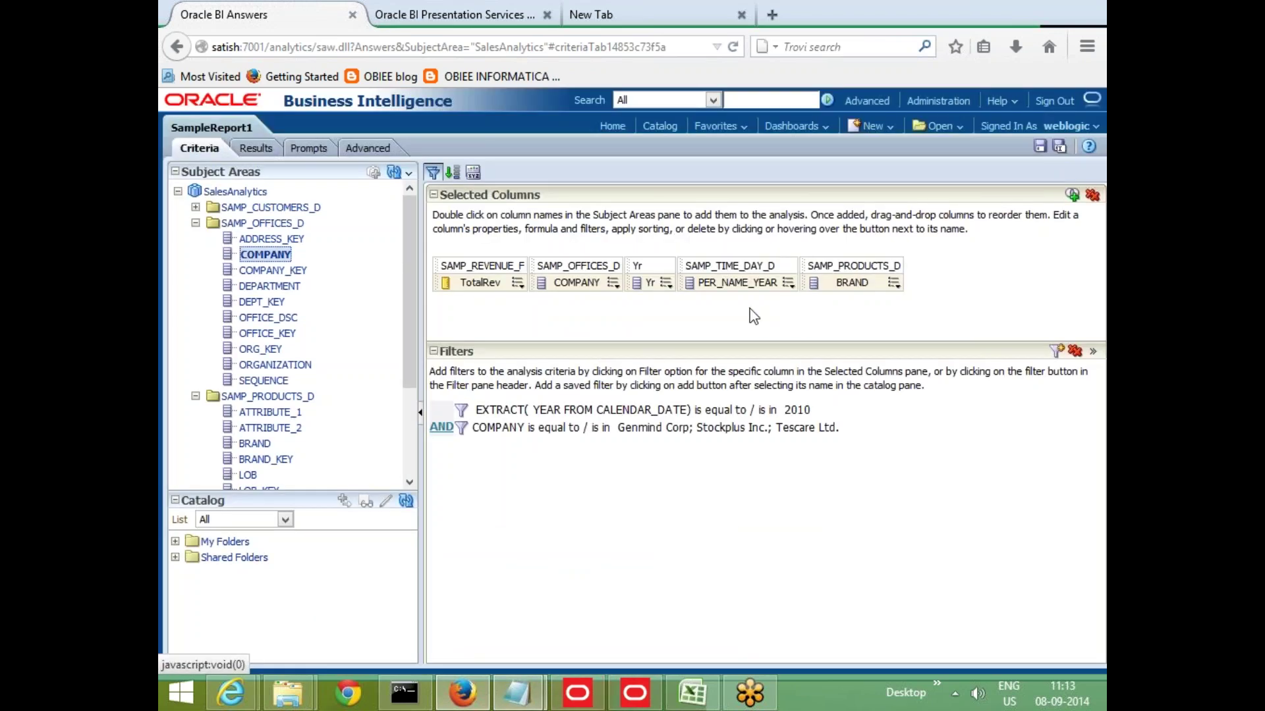
Step: Copy the entire formula of the Yr column and close its formula editor
{"action": "left_click", "coordinate": [665, 282]}
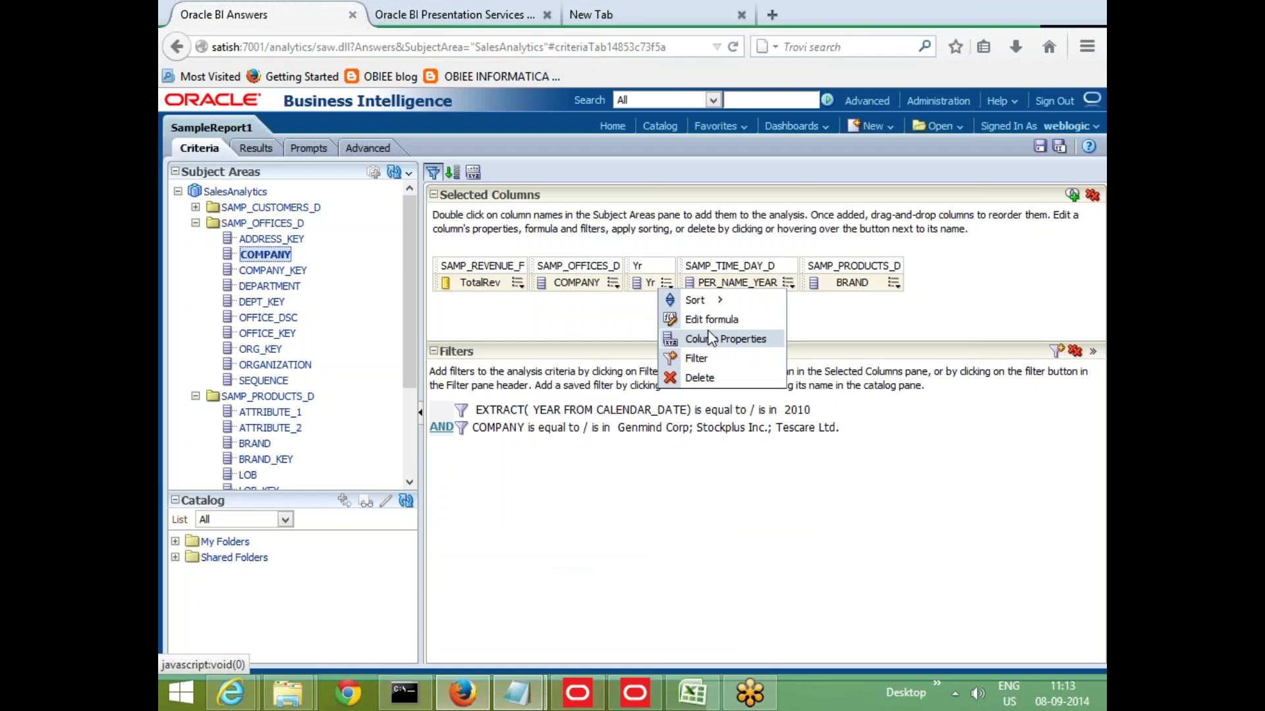
{"action": "left_click", "coordinate": [718, 319]}
{"action": "left_click", "coordinate": [654, 348]}
{"action": "key", "text": "ctrl+a"}
{"action": "key", "text": "ctrl+c"}
{"action": "left_click", "coordinate": [923, 629]}
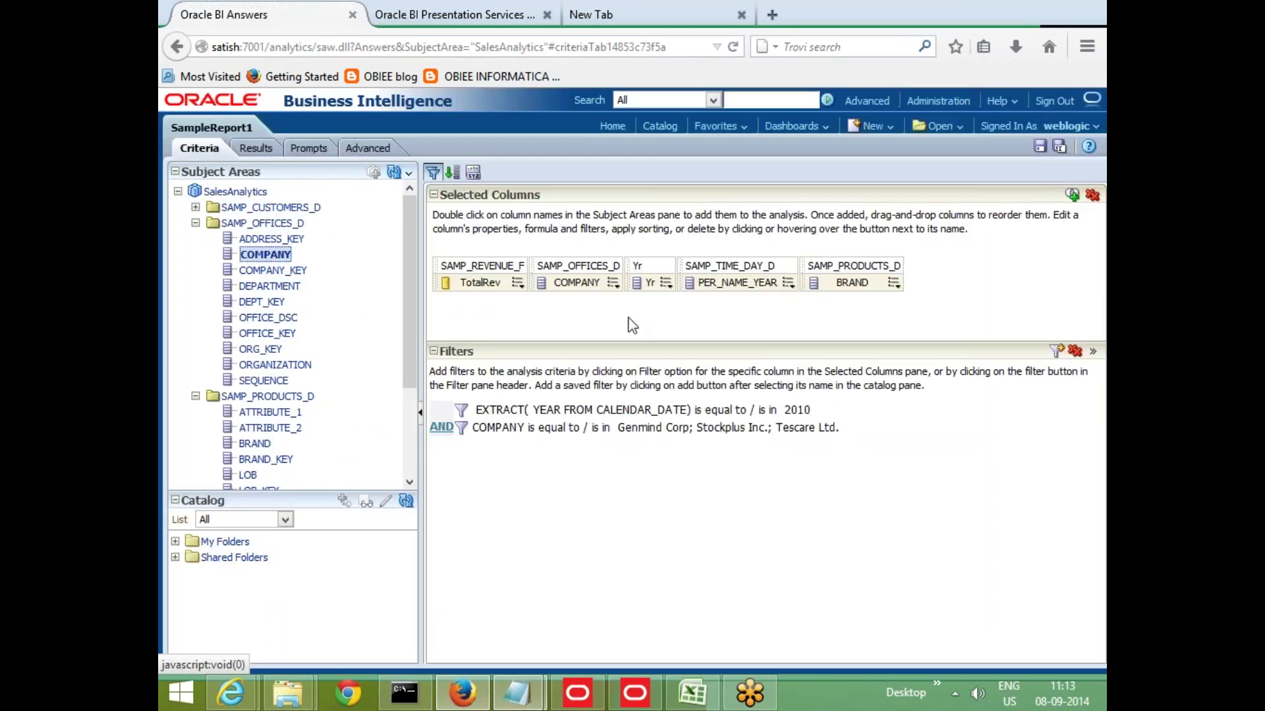
Step: Add a PER_NAME_YEAR filter with operator is equal to / is in and the copied SQL expression year(CURRENT_DATE)
{"action": "left_click", "coordinate": [789, 284]}
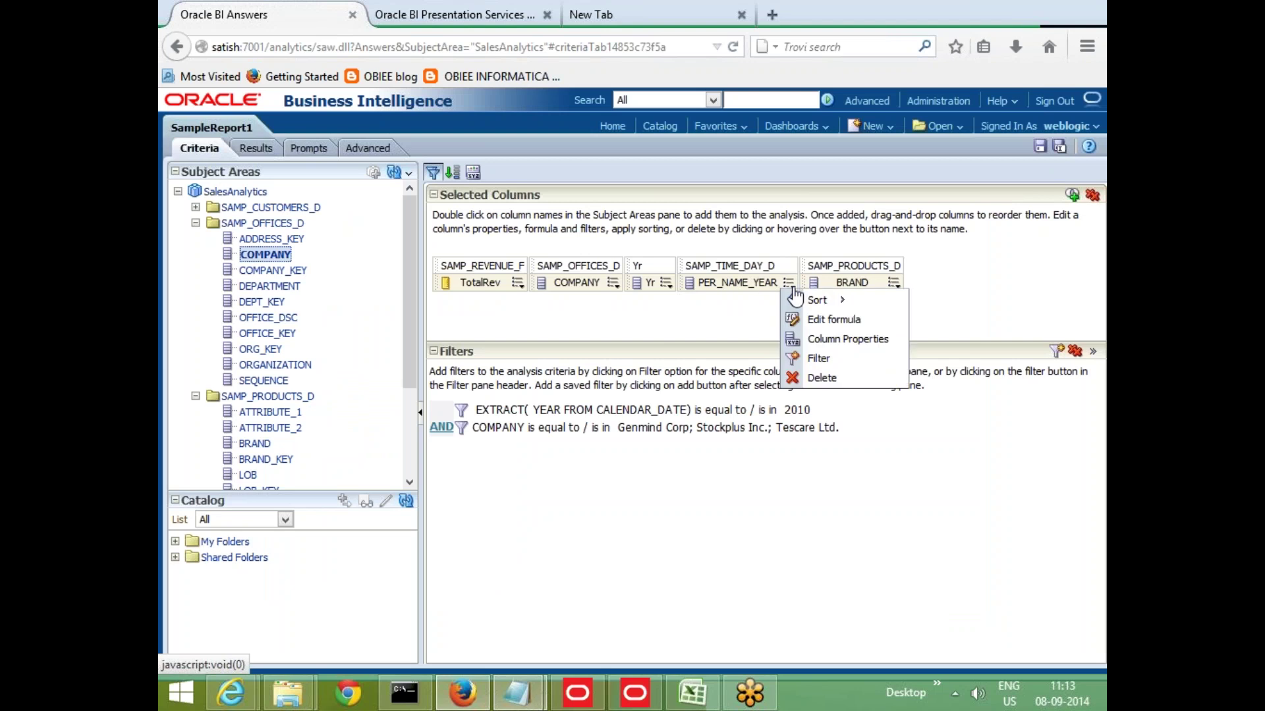
{"action": "left_click", "coordinate": [830, 366]}
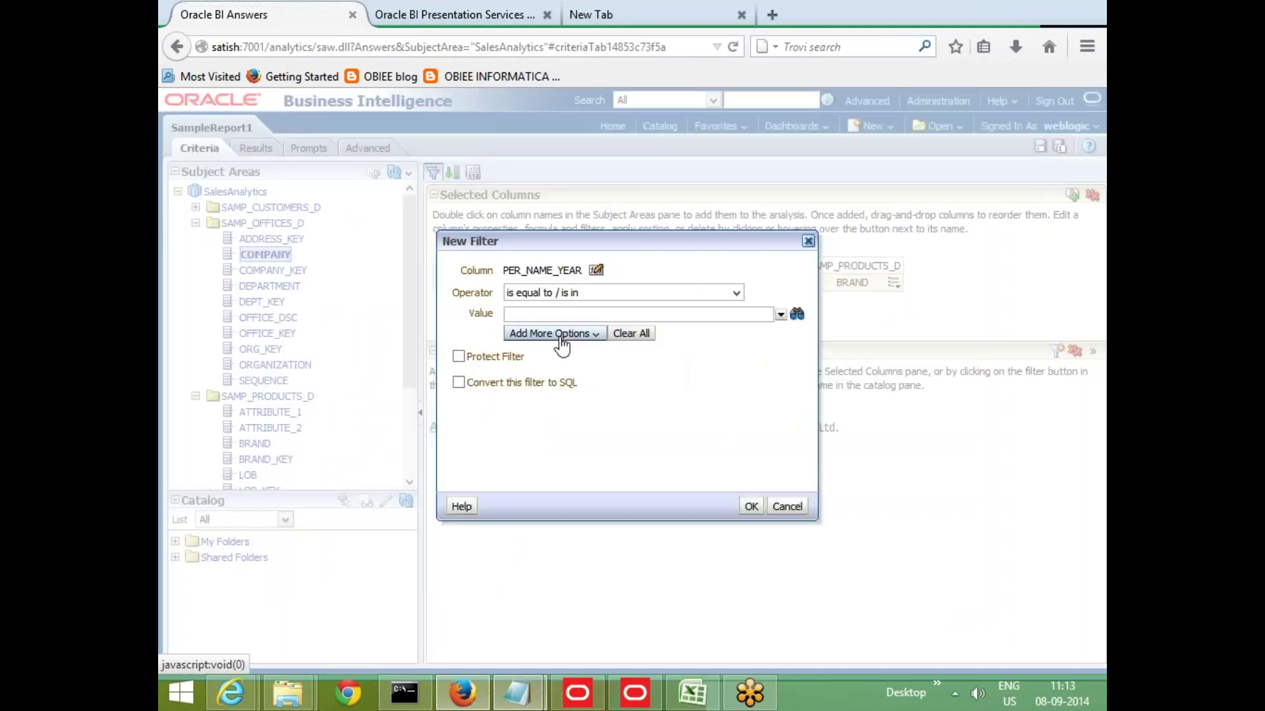
{"action": "left_click", "coordinate": [553, 334]}
{"action": "left_click", "coordinate": [568, 353]}
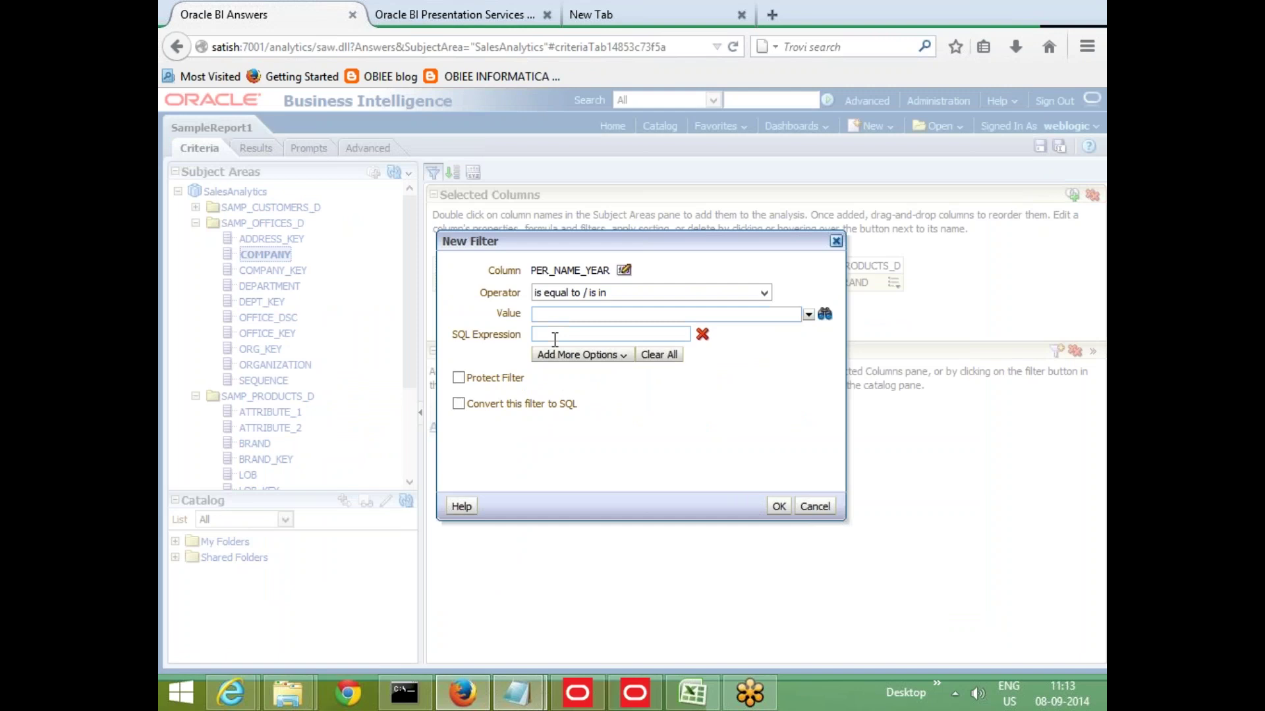
{"action": "key", "text": "ctrl+v"}
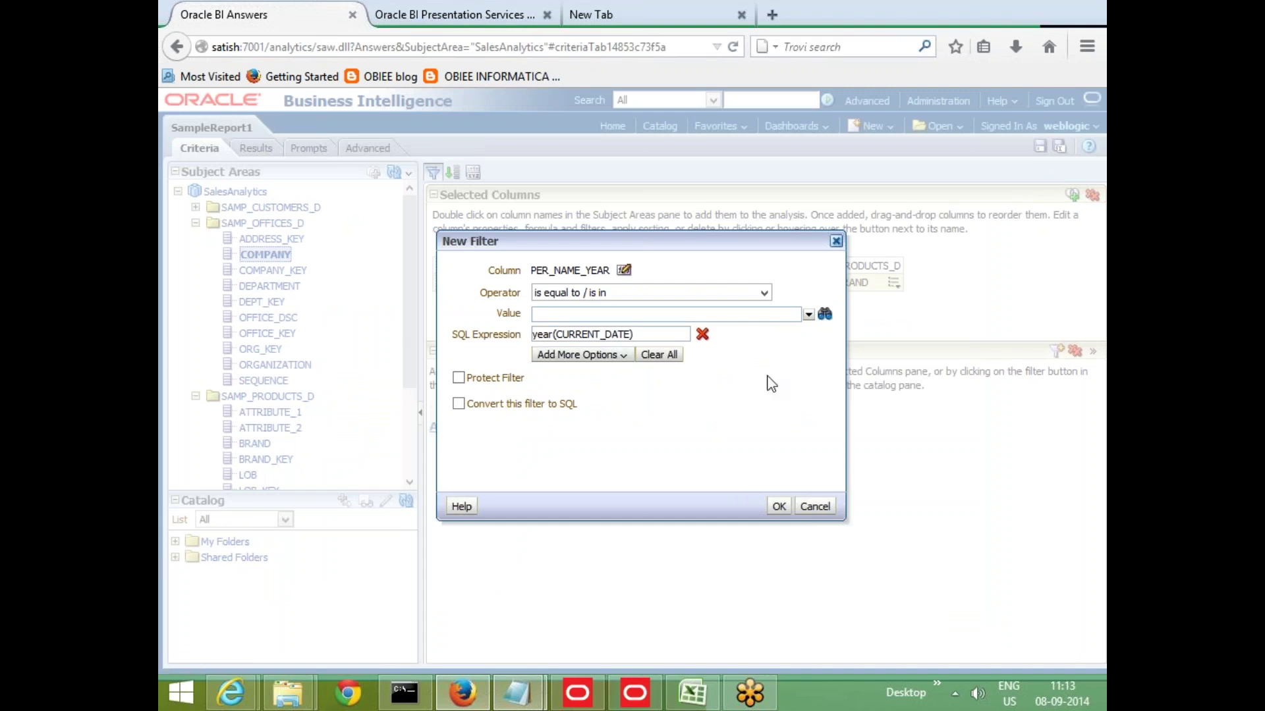
{"action": "left_click", "coordinate": [778, 505]}
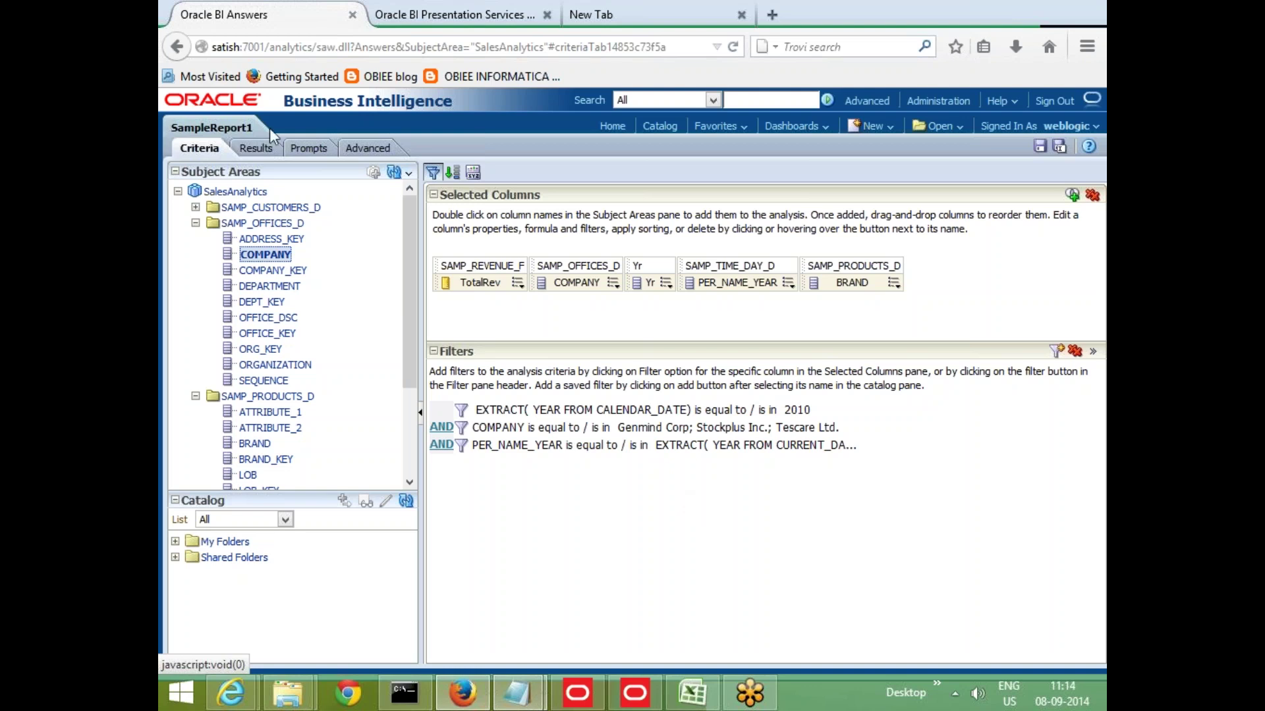
Step: Check the analysis results with the new PER_NAME_YEAR filter applied and return to the criteria
{"action": "left_click", "coordinate": [255, 147]}
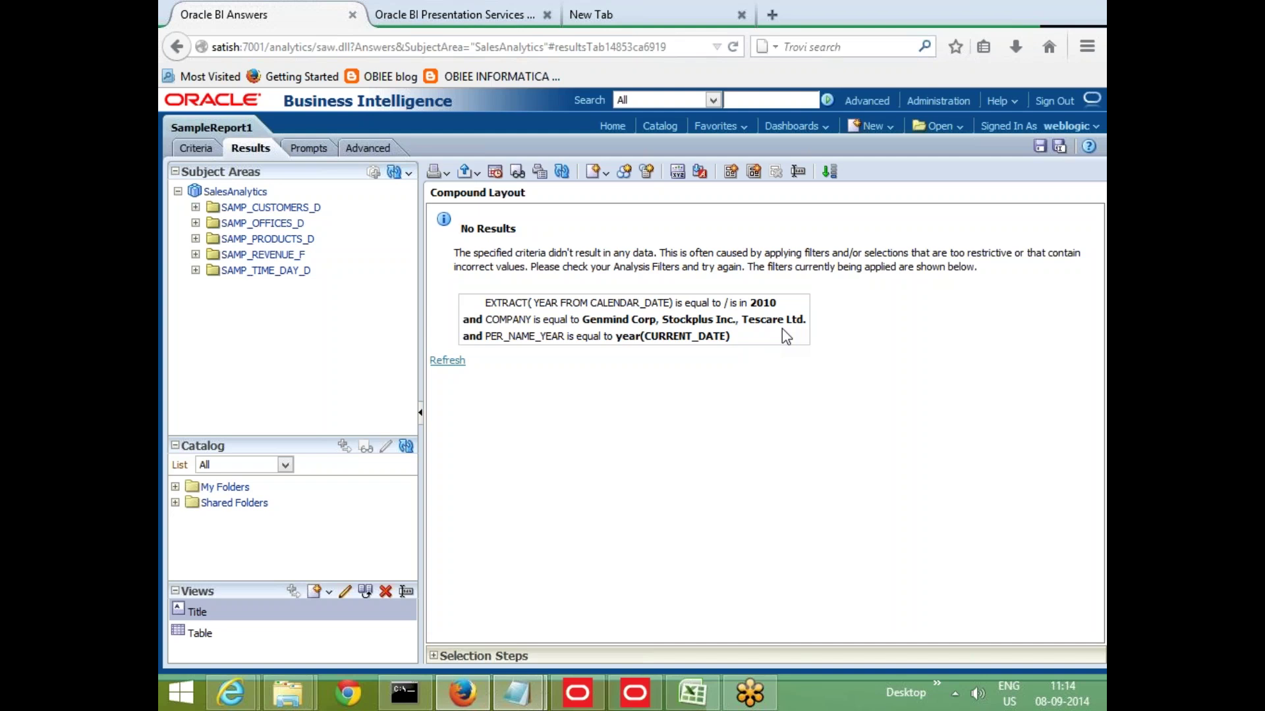
{"action": "left_click", "coordinate": [196, 148]}
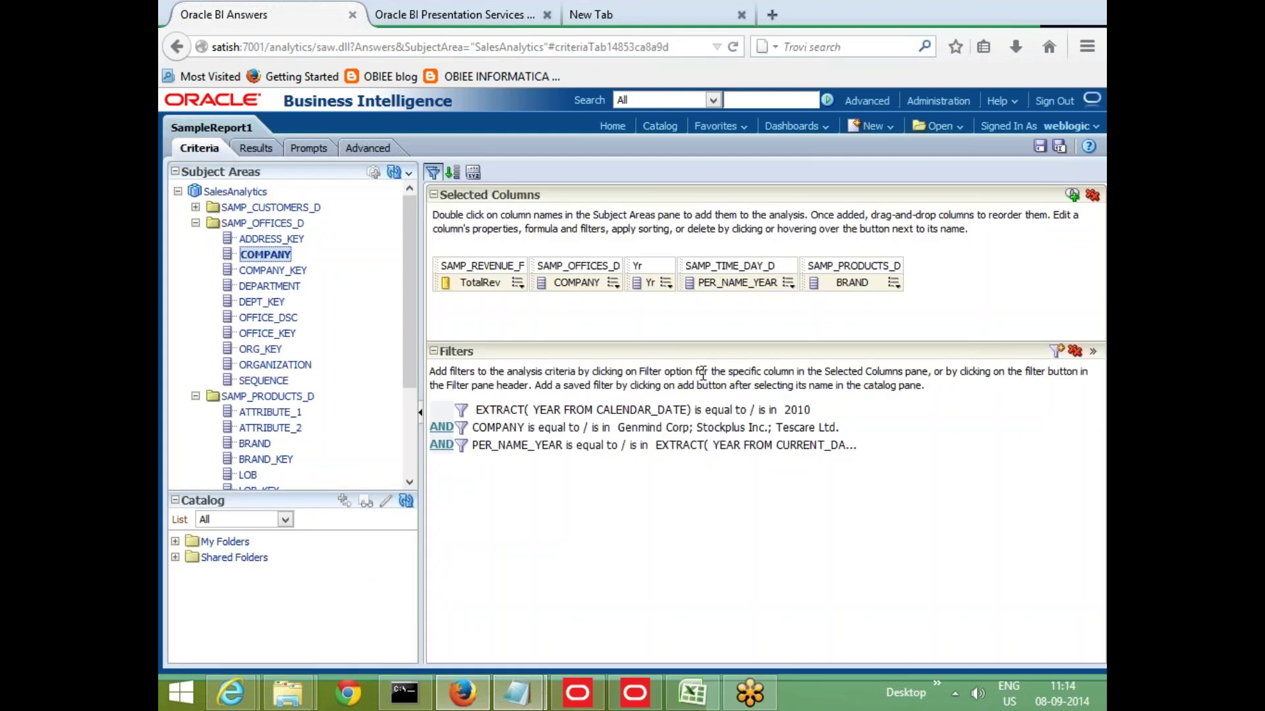
{"action": "mouse_move", "coordinate": [805, 446]}
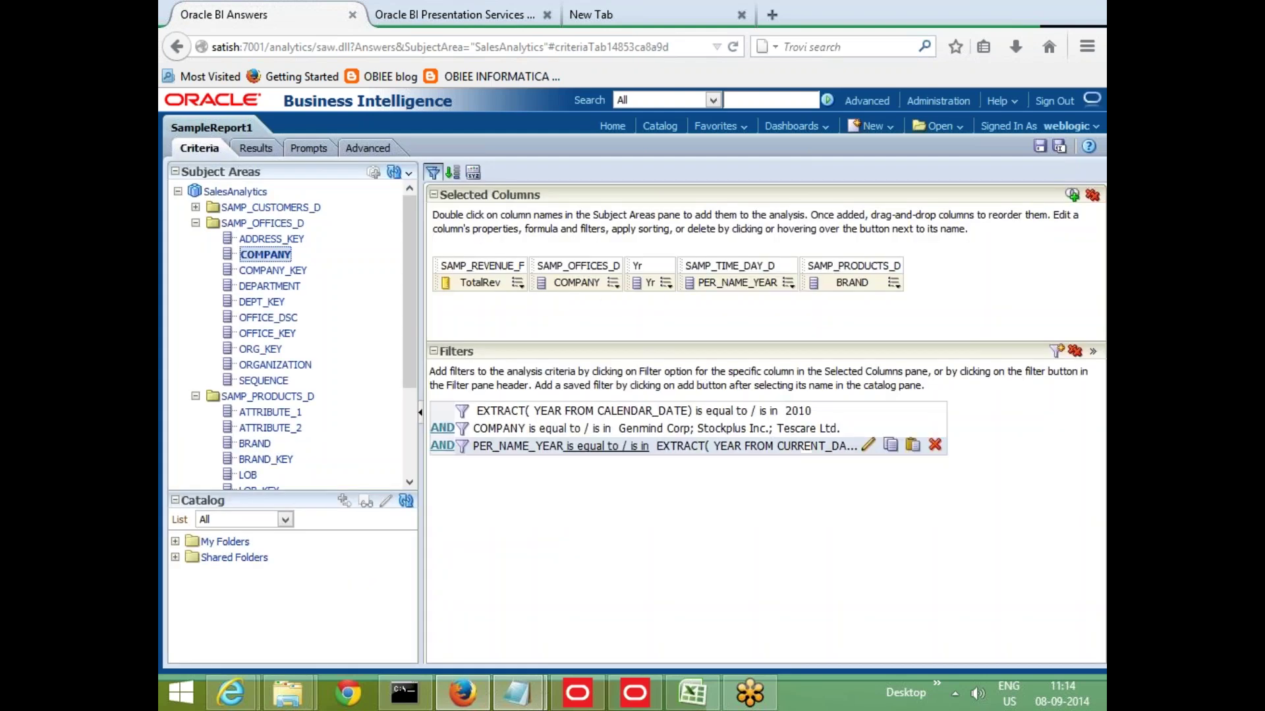
Step: Change the PER_NAME_YEAR filter's SQL expression to year(CURRENT_DATE)-4, check the analysis results and return to the criteria
{"action": "left_click", "coordinate": [867, 448]}
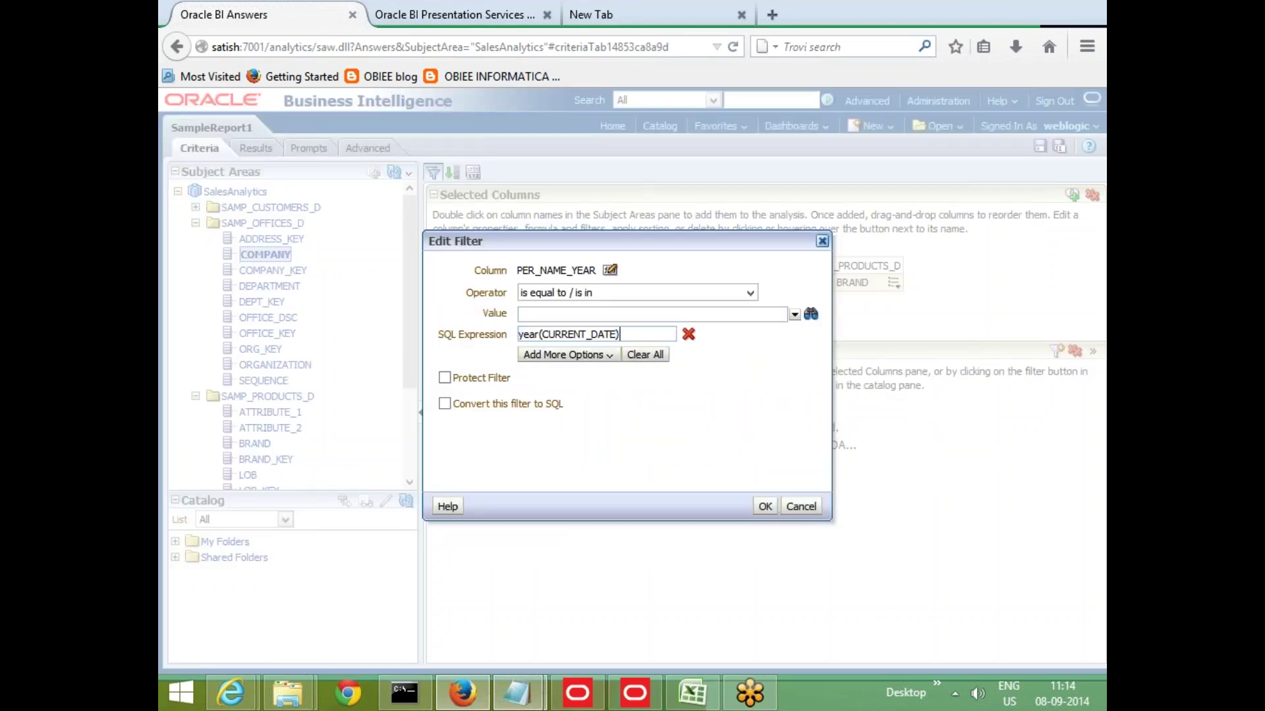
{"action": "type", "text": "-4"}
{"action": "left_click", "coordinate": [765, 506]}
{"action": "left_click", "coordinate": [250, 147]}
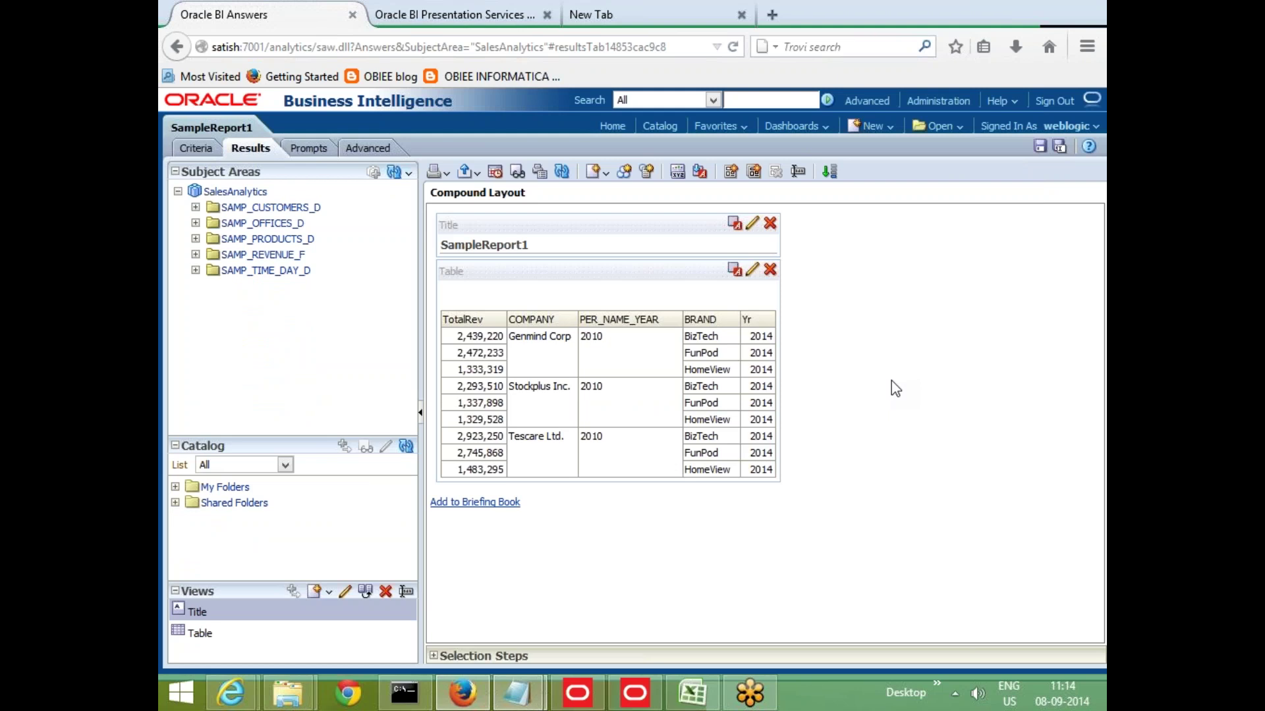
{"action": "left_click", "coordinate": [196, 149]}
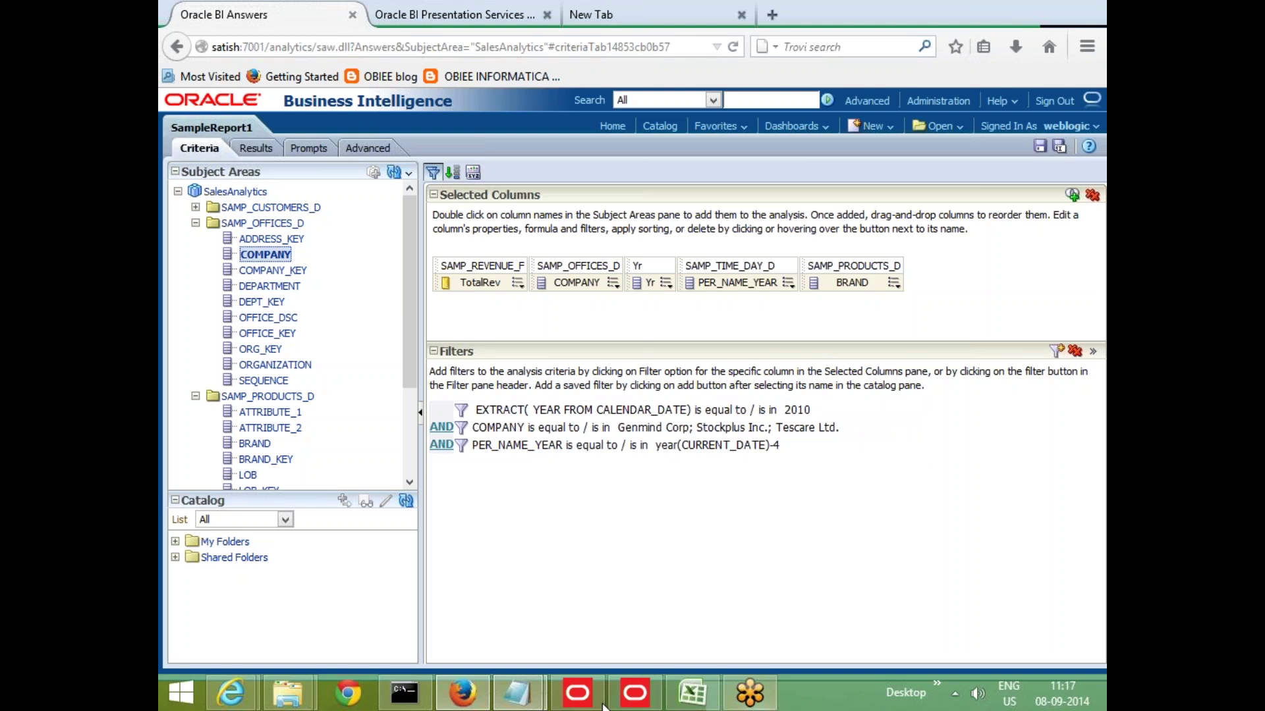
Step: Switch to the obiee workbook in Excel and review the filter examples in rows 5 to 12 of Sheet3
{"action": "left_click", "coordinate": [692, 693]}
{"action": "left_click", "coordinate": [552, 424]}
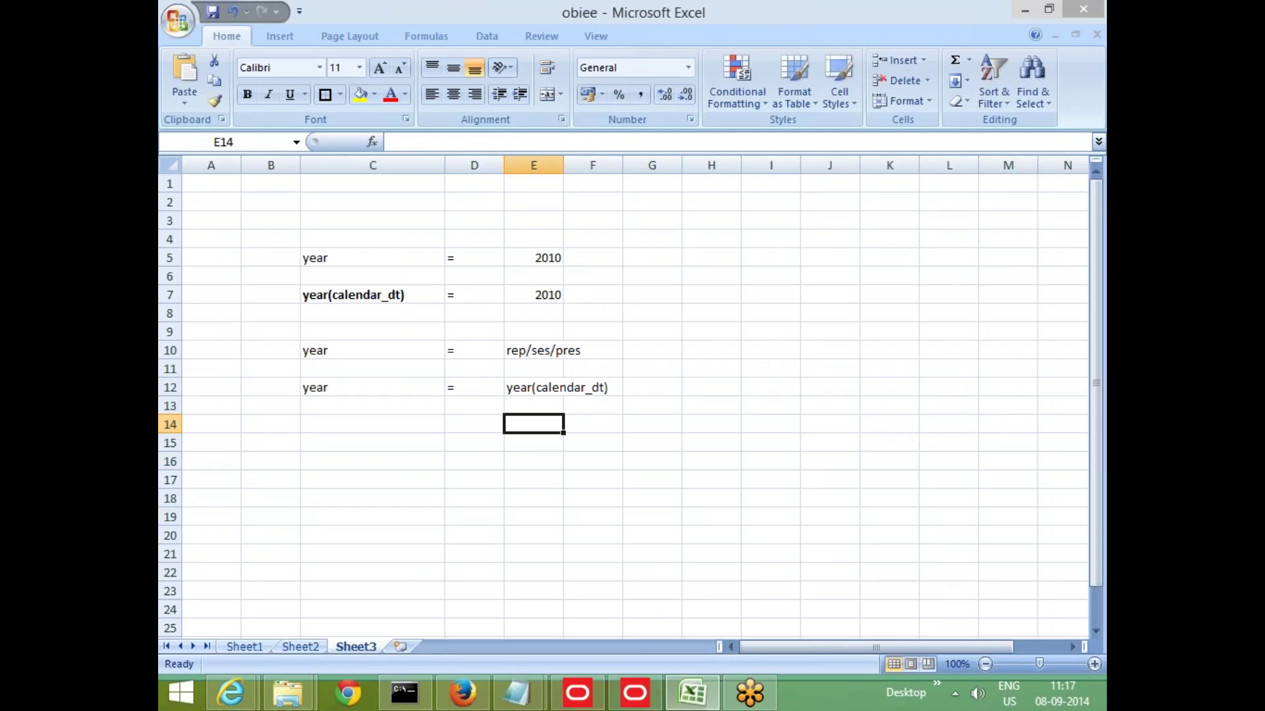
{"action": "left_click", "coordinate": [337, 255]}
{"action": "left_click", "coordinate": [540, 258]}
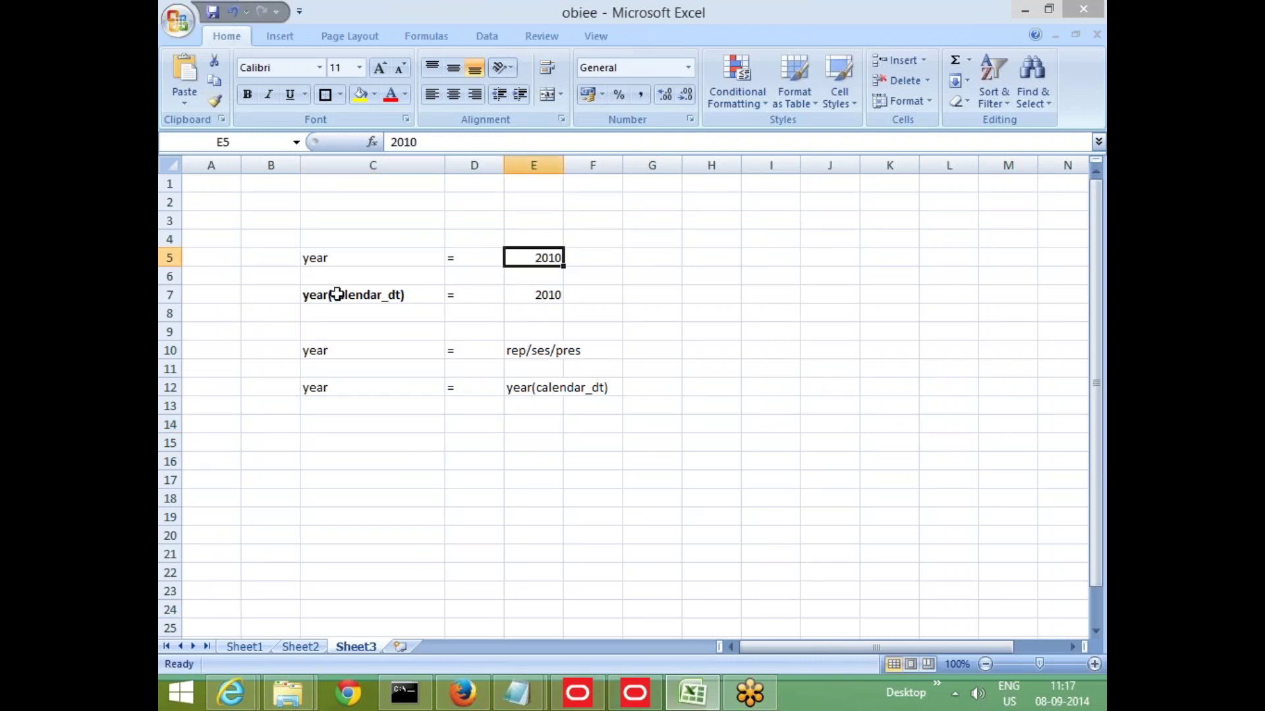
{"action": "left_click", "coordinate": [413, 295]}
{"action": "left_click", "coordinate": [536, 294]}
{"action": "left_click", "coordinate": [439, 354]}
{"action": "left_click", "coordinate": [540, 350]}
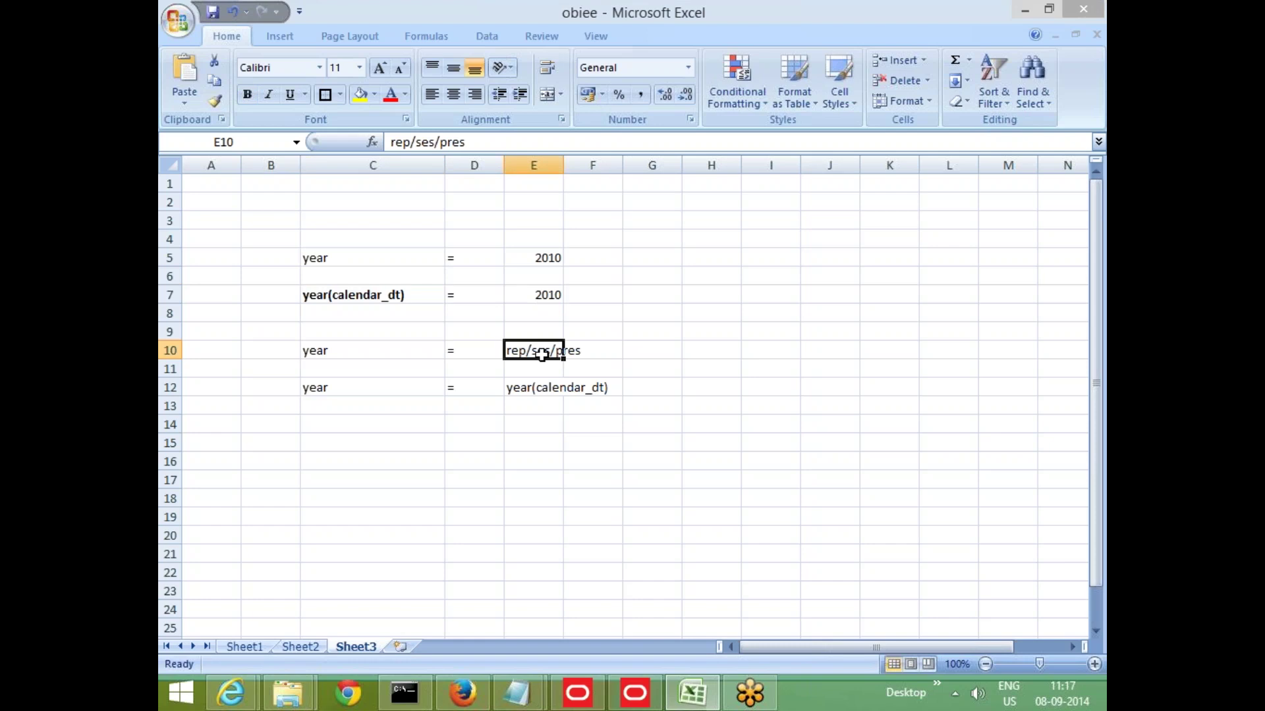
{"action": "key", "text": "Down"}
{"action": "key", "text": "Down"}
{"action": "key", "text": "Left"}
{"action": "key", "text": "Left"}
{"action": "left_click", "coordinate": [532, 390]}
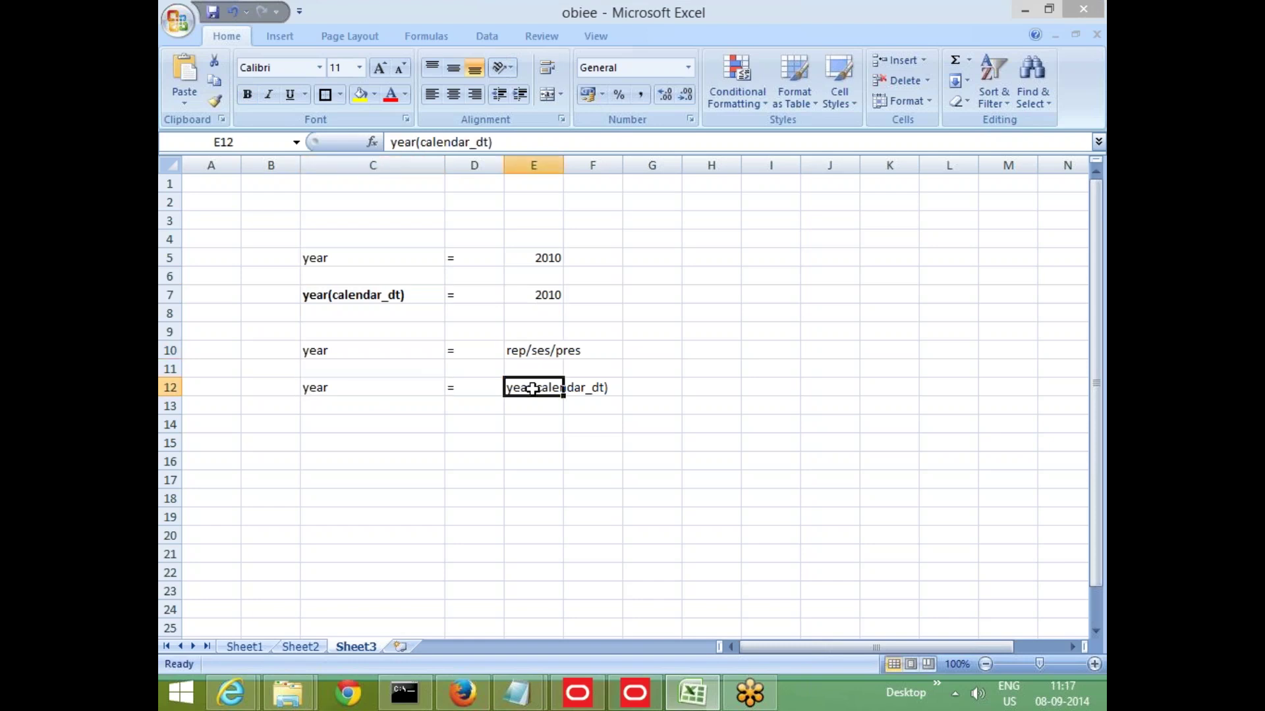
{"action": "left_click", "coordinate": [544, 461]}
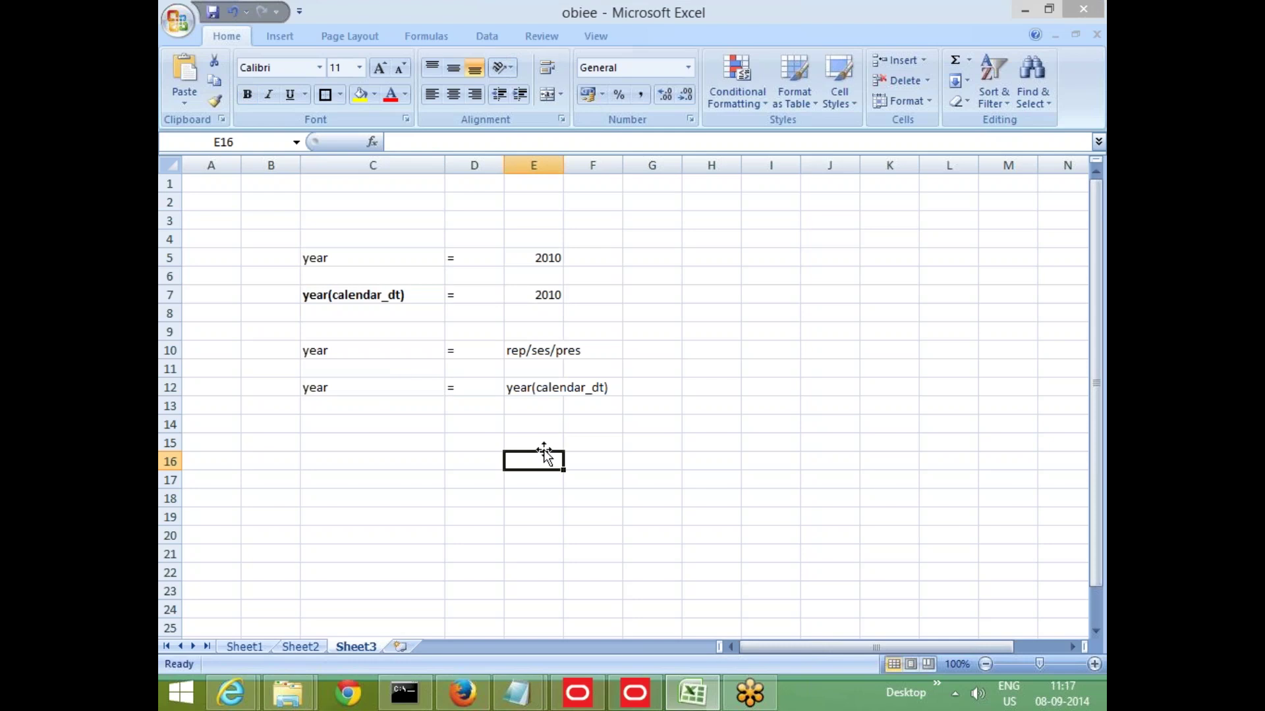
Step: Enter year in cell C15 as the column of a further filter example
{"action": "left_click", "coordinate": [375, 446]}
{"action": "type", "text": "year"}
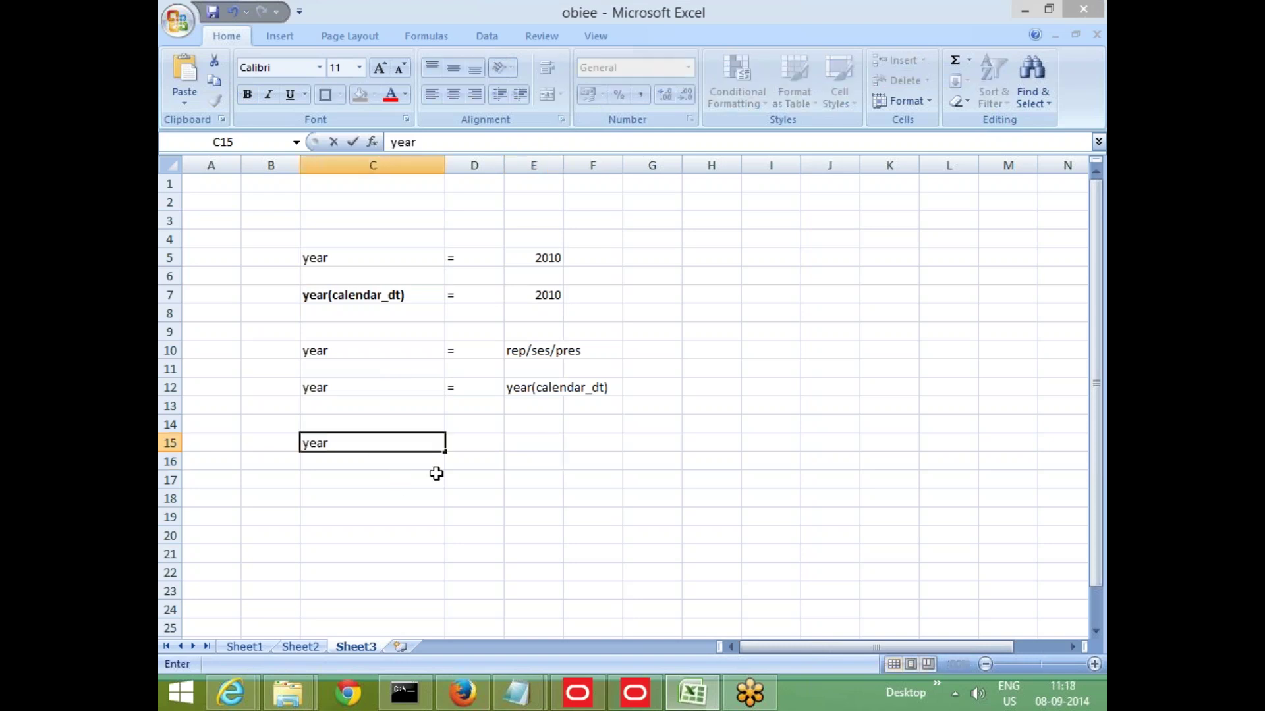
{"action": "key", "text": "Up"}
{"action": "key", "text": "Down"}
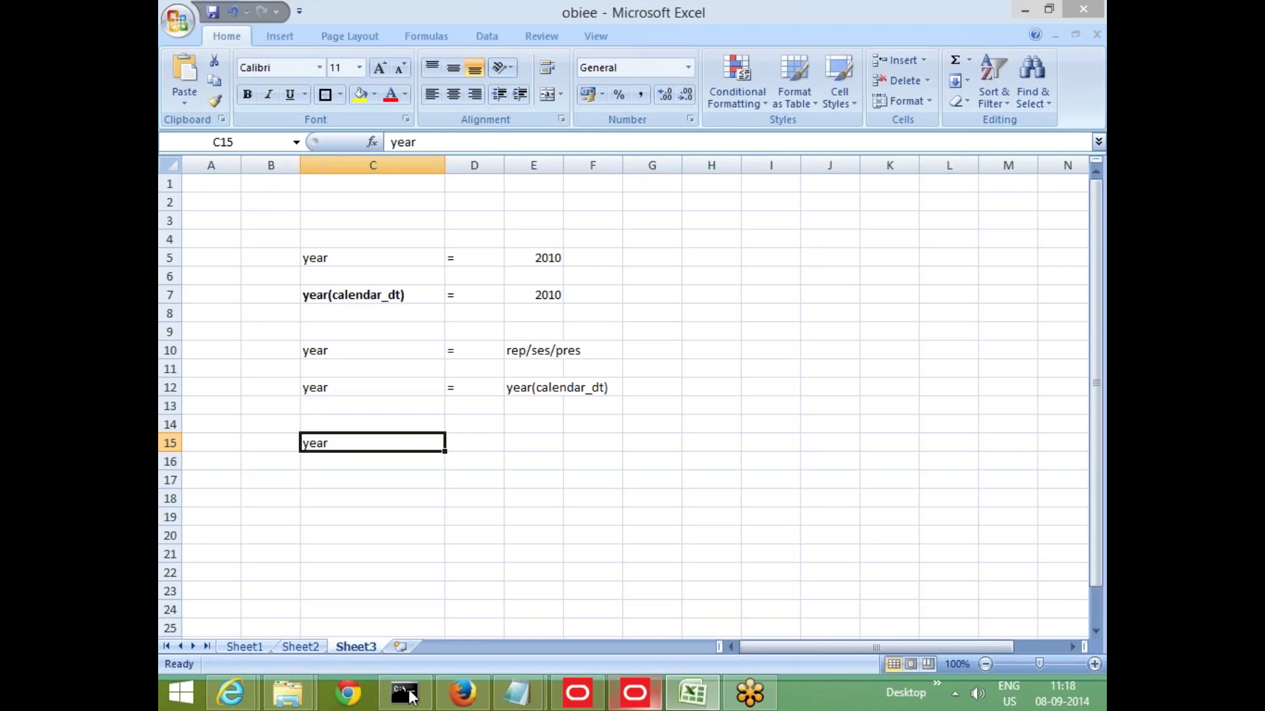
Step: Switch to Firefox and start a new PER_NAME_YEAR filter with the operator is based on results of another analysis
{"action": "left_click", "coordinate": [463, 693]}
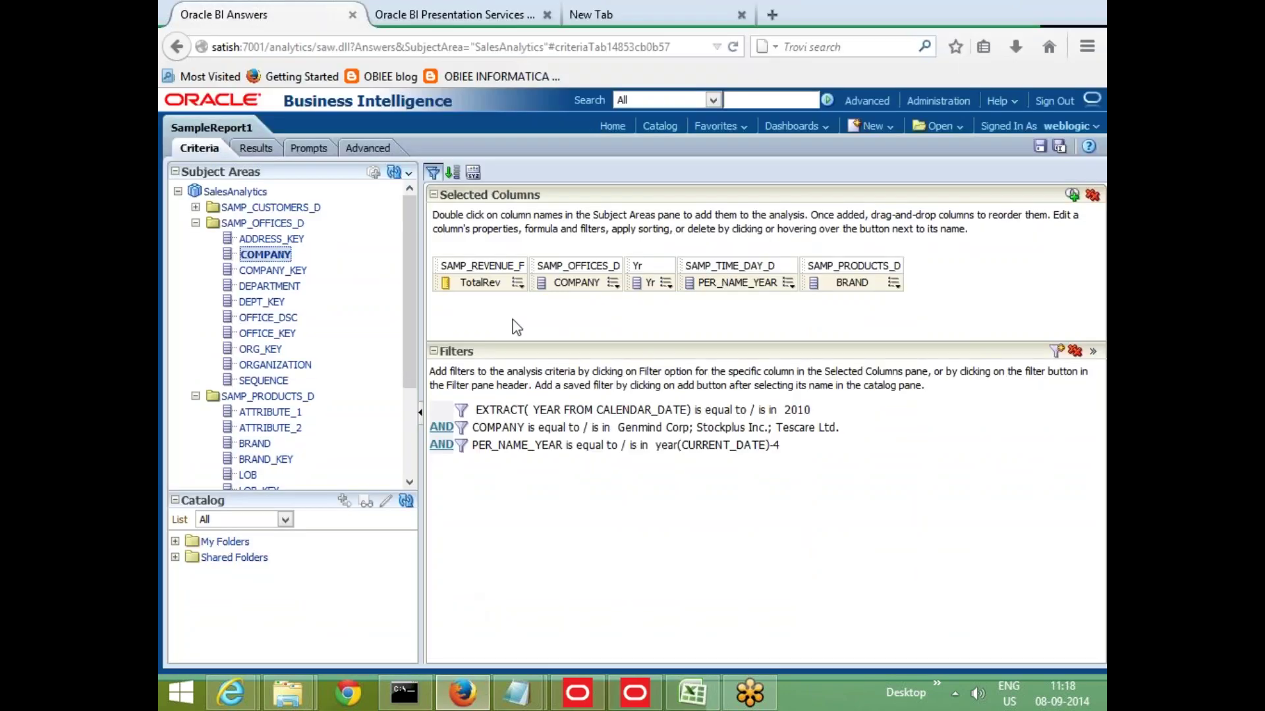
{"action": "mouse_move", "coordinate": [637, 425]}
{"action": "mouse_move", "coordinate": [790, 284]}
{"action": "left_click", "coordinate": [818, 359]}
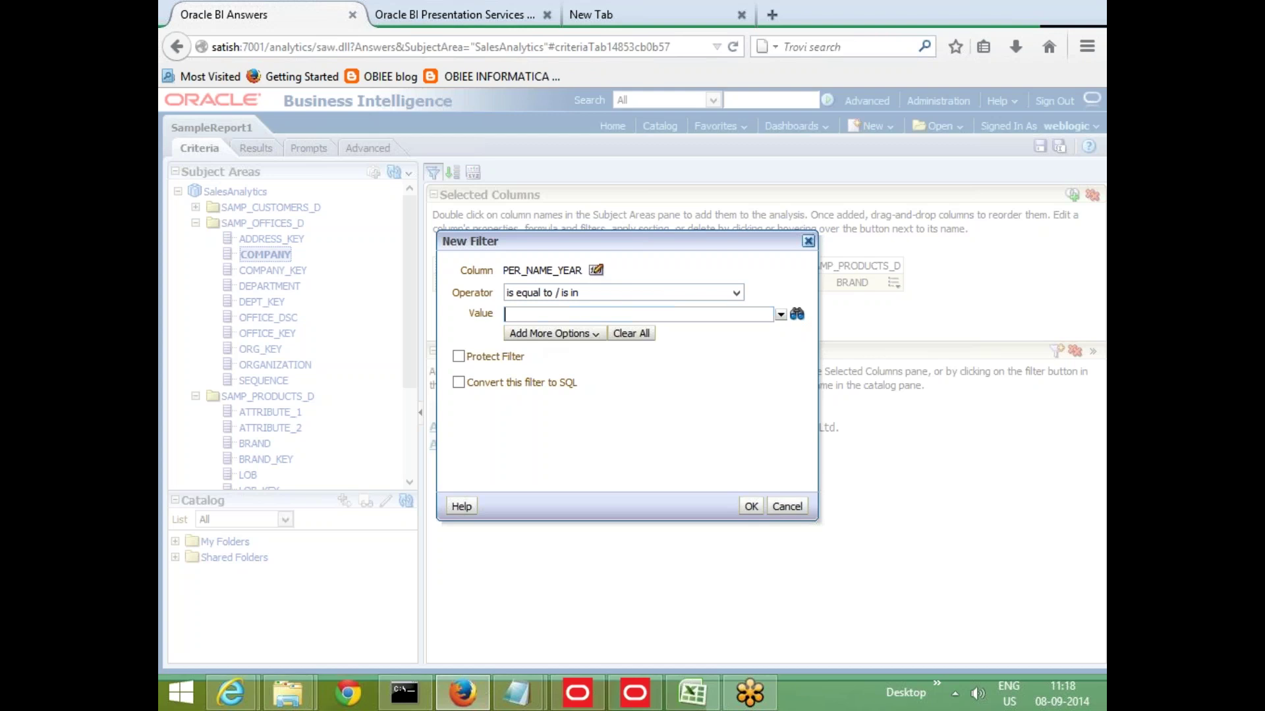
{"action": "left_click", "coordinate": [552, 334]}
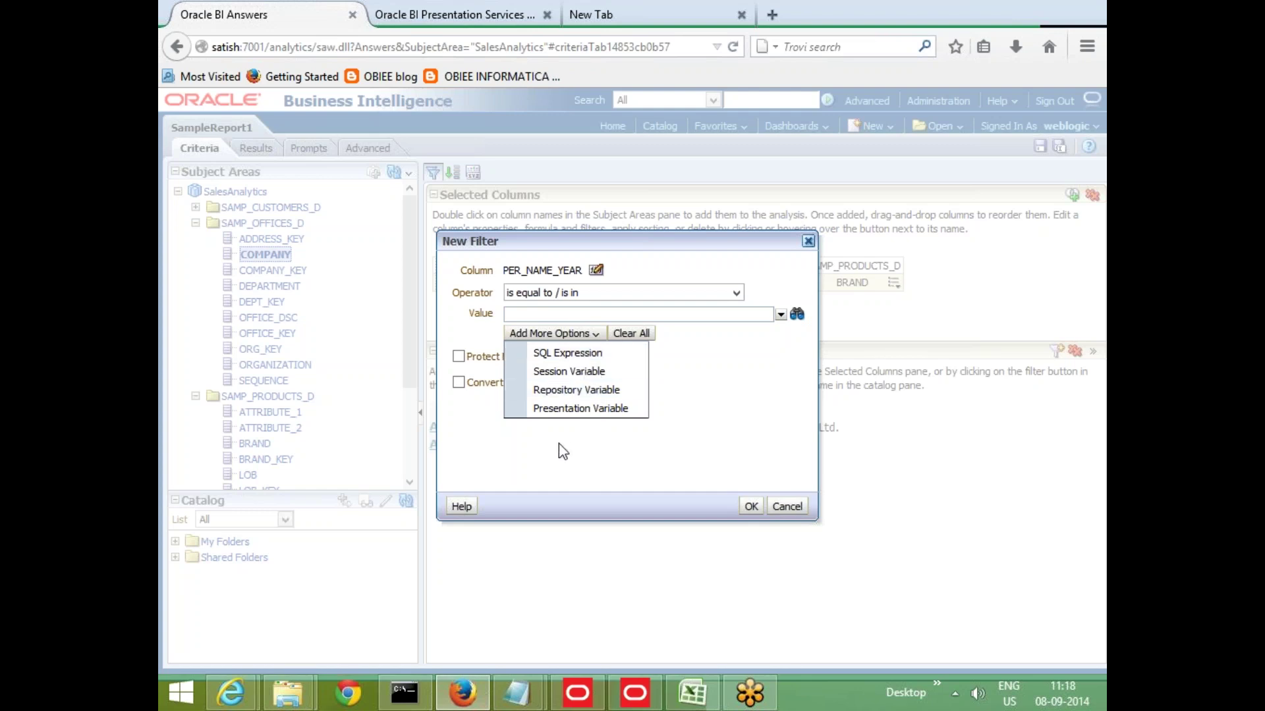
{"action": "left_click", "coordinate": [509, 349]}
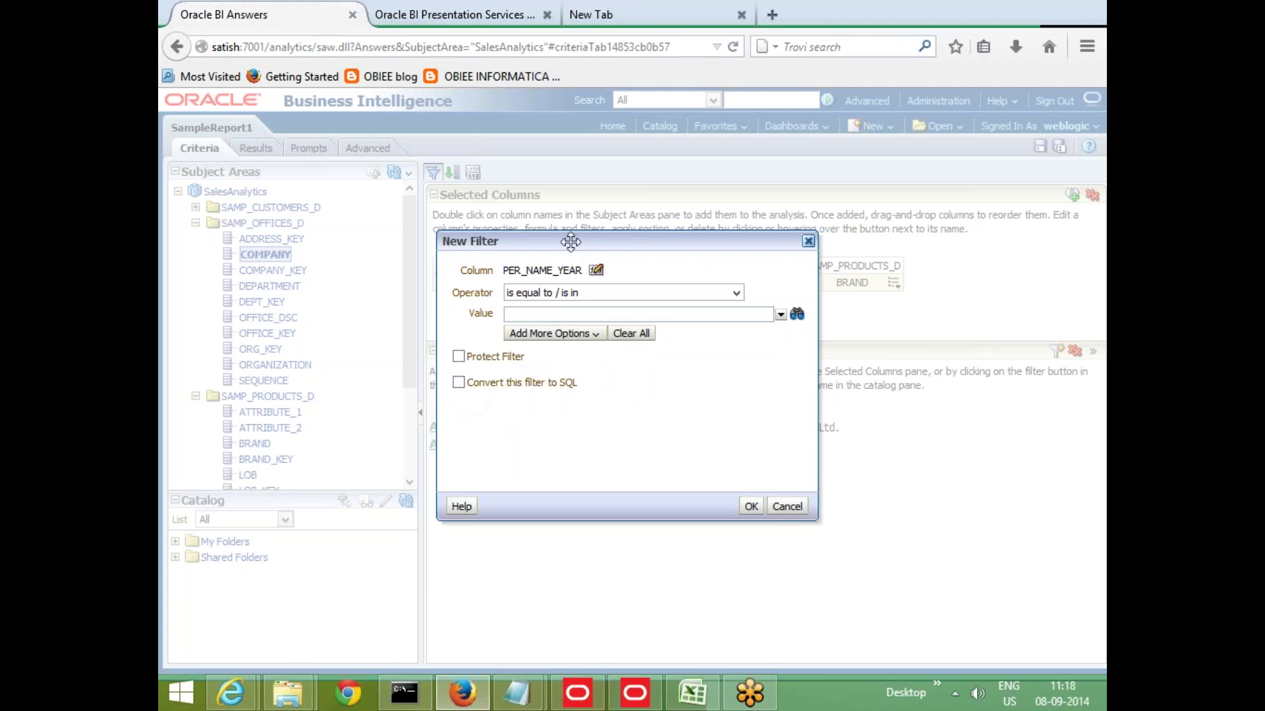
{"action": "left_click_drag", "start_coordinate": [527, 241], "coordinate": [485, 223]}
{"action": "left_click", "coordinate": [579, 274]}
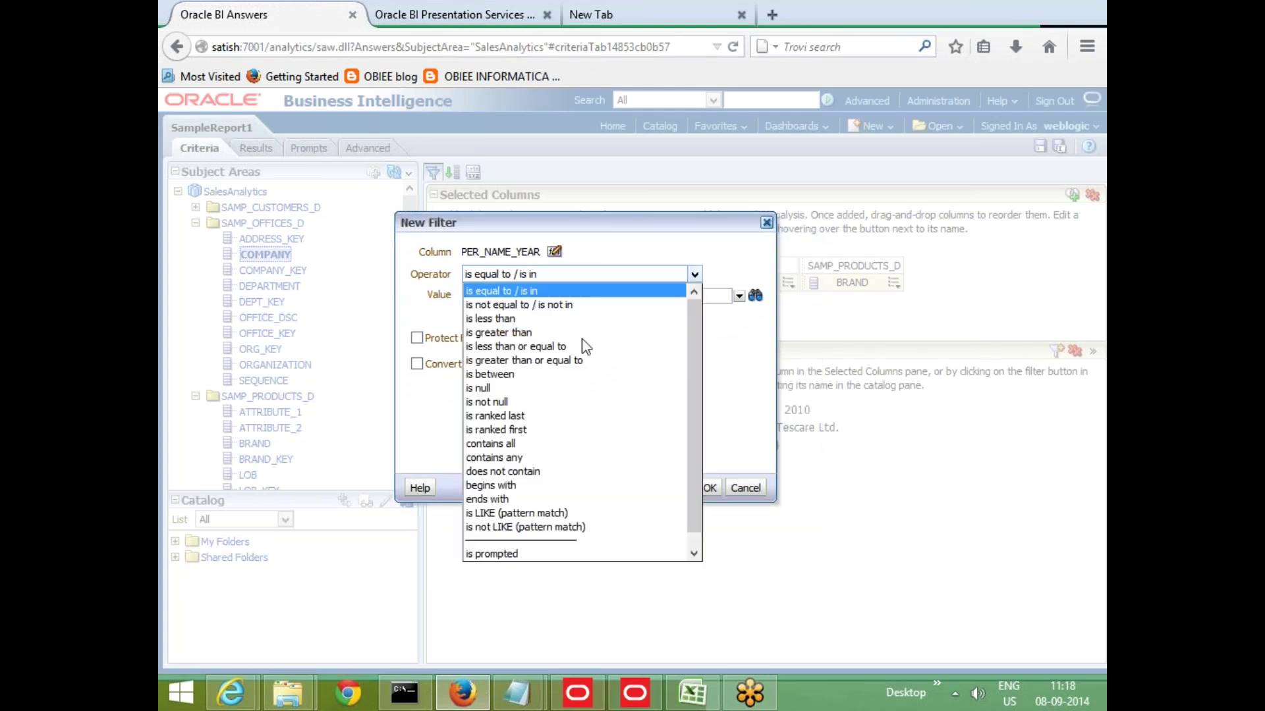
{"action": "scroll", "coordinate": [600, 468], "scroll_direction": "down", "scroll_amount": 1}
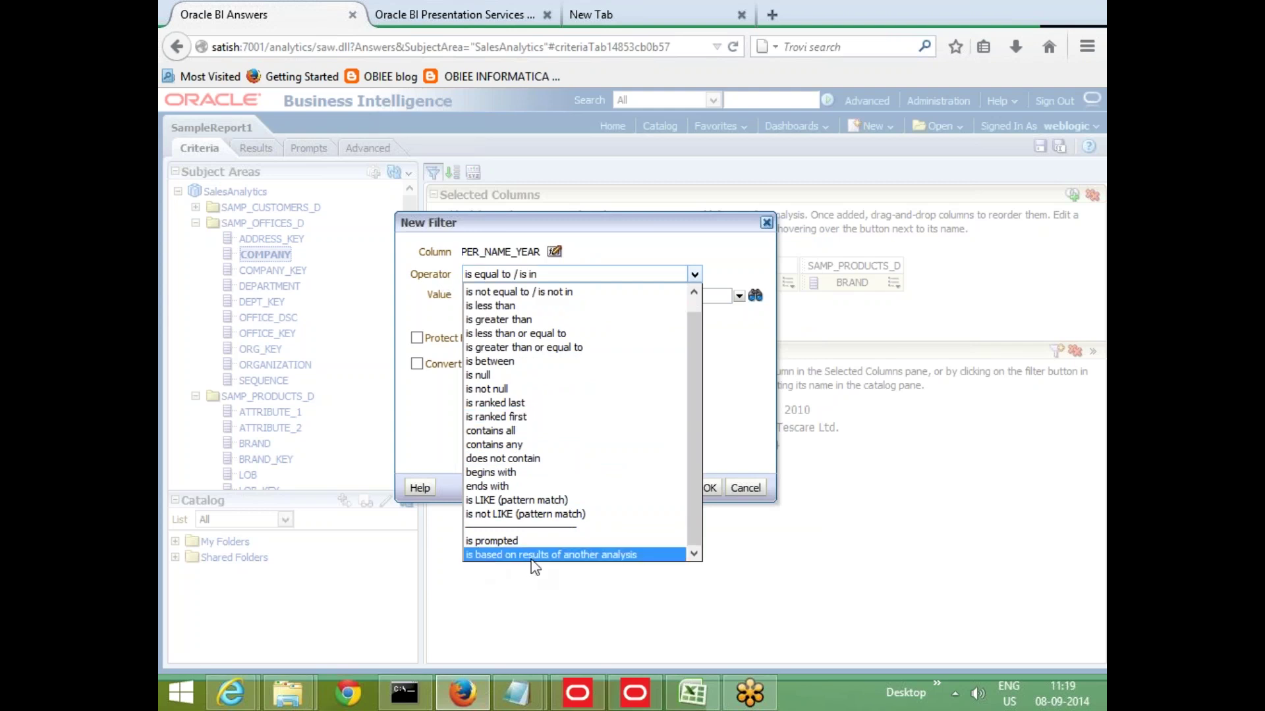
{"action": "left_click", "coordinate": [599, 554]}
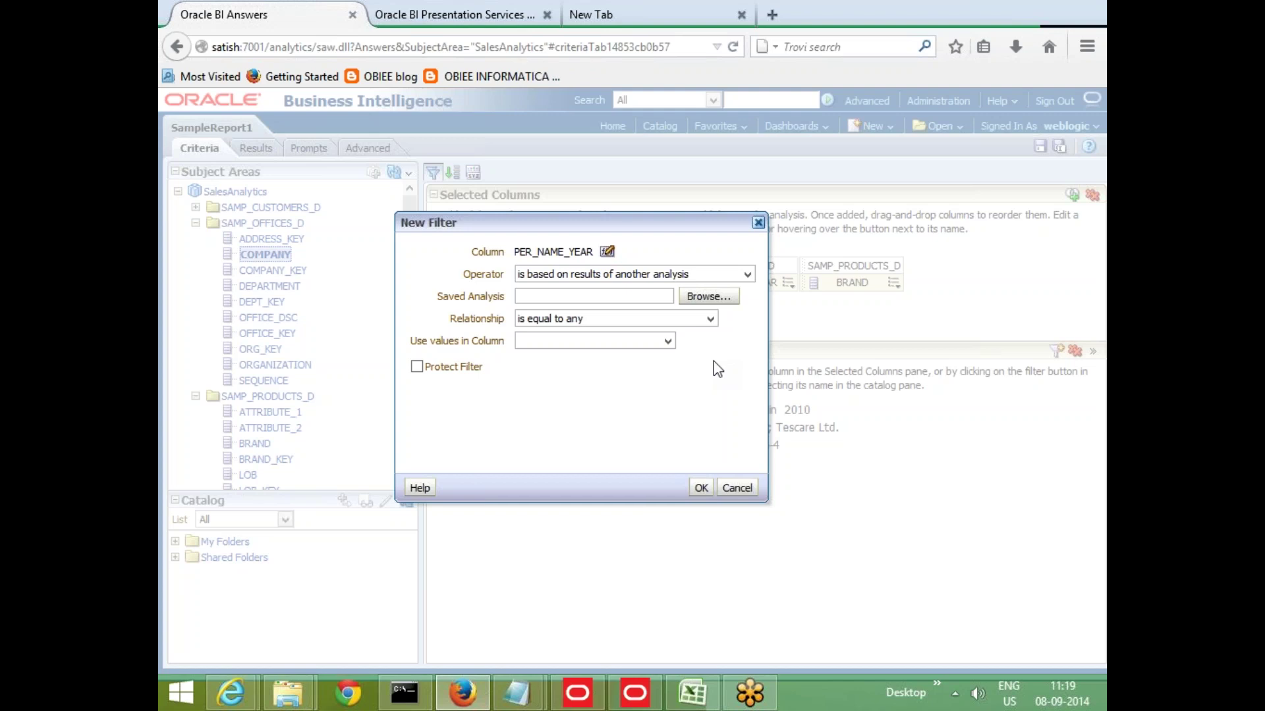
Step: Switch to Excel and go through the filter examples in rows 5 to 15, comparing each column with its value
{"action": "left_click", "coordinate": [690, 693]}
{"action": "left_click", "coordinate": [533, 258]}
{"action": "key", "text": "Left"}
{"action": "key", "text": "Left"}
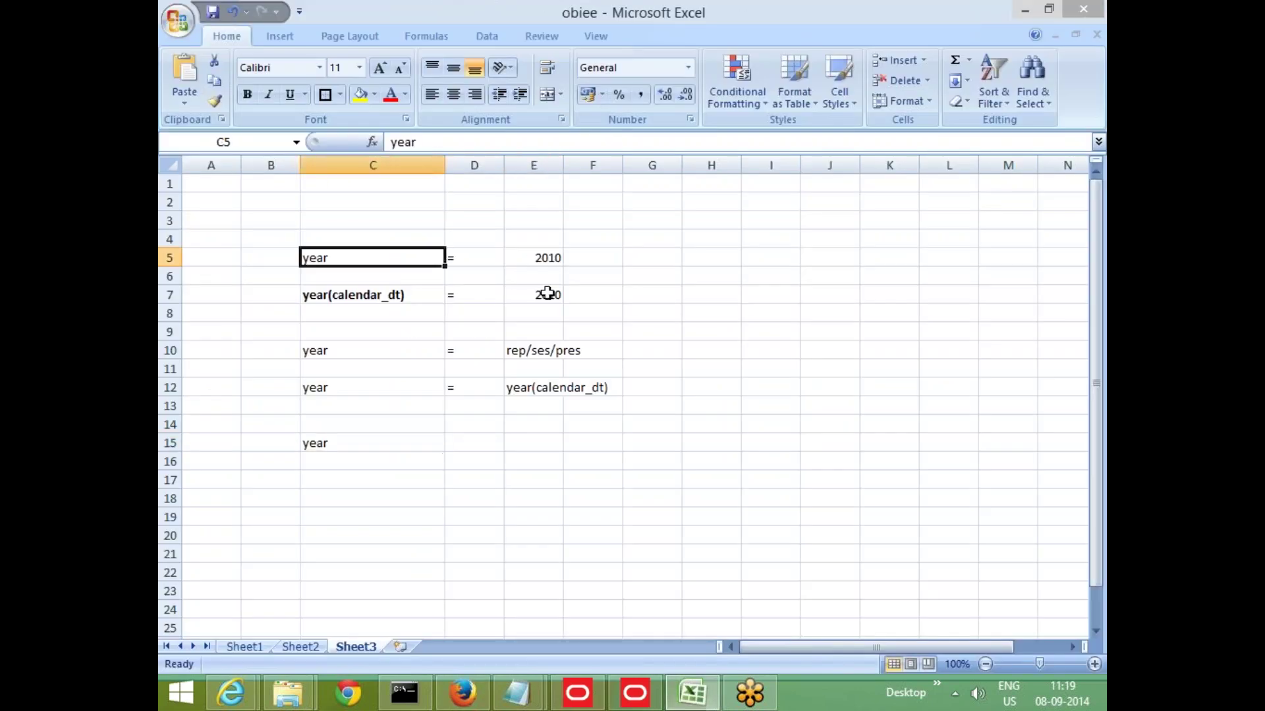
{"action": "left_click", "coordinate": [548, 294]}
{"action": "left_click", "coordinate": [376, 295]}
{"action": "left_click", "coordinate": [359, 354]}
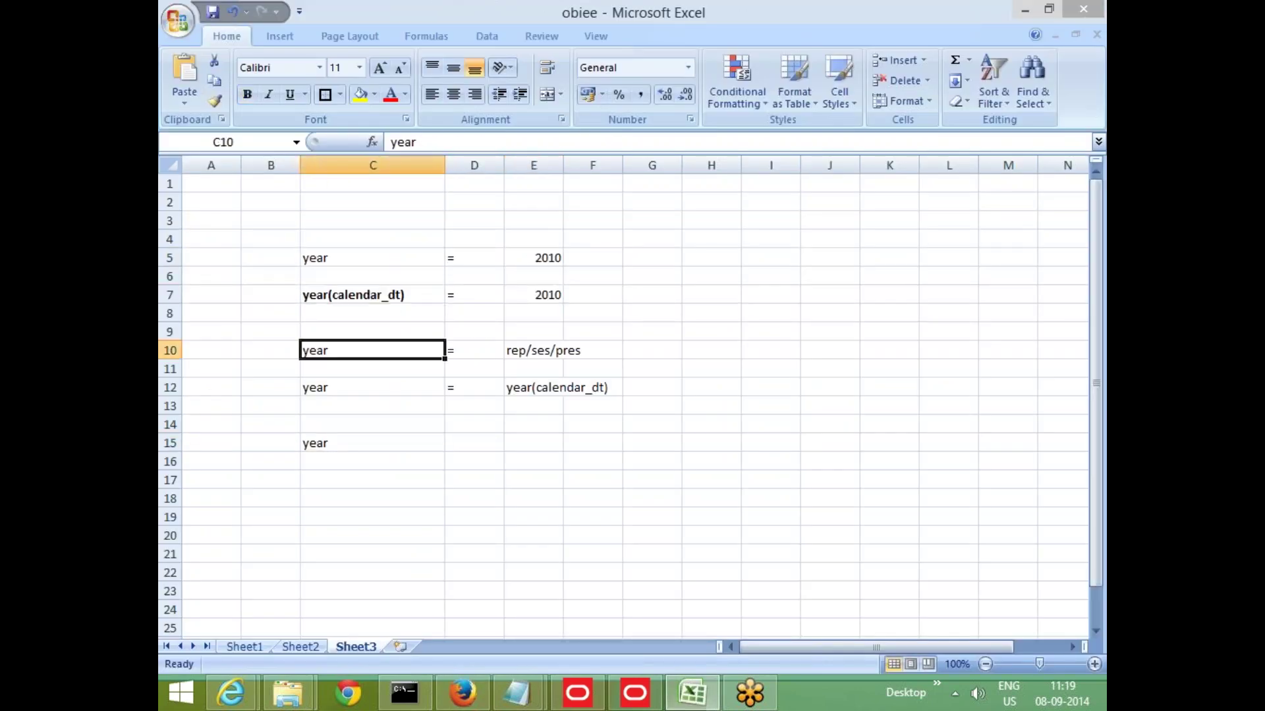
{"action": "left_click", "coordinate": [534, 350]}
{"action": "left_click", "coordinate": [359, 391]}
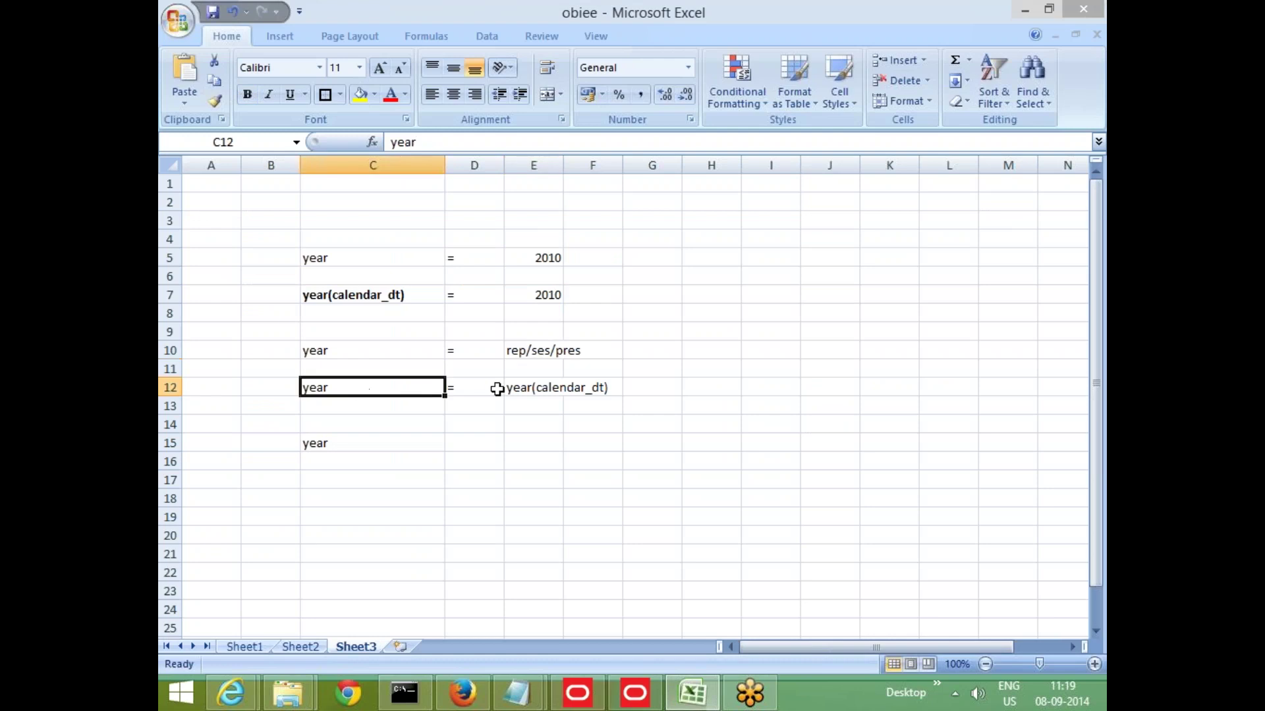
{"action": "left_click", "coordinate": [536, 386]}
{"action": "left_click", "coordinate": [359, 443]}
Step: Enter another report output in cell E15 as the value for the year example
{"action": "left_click", "coordinate": [534, 443]}
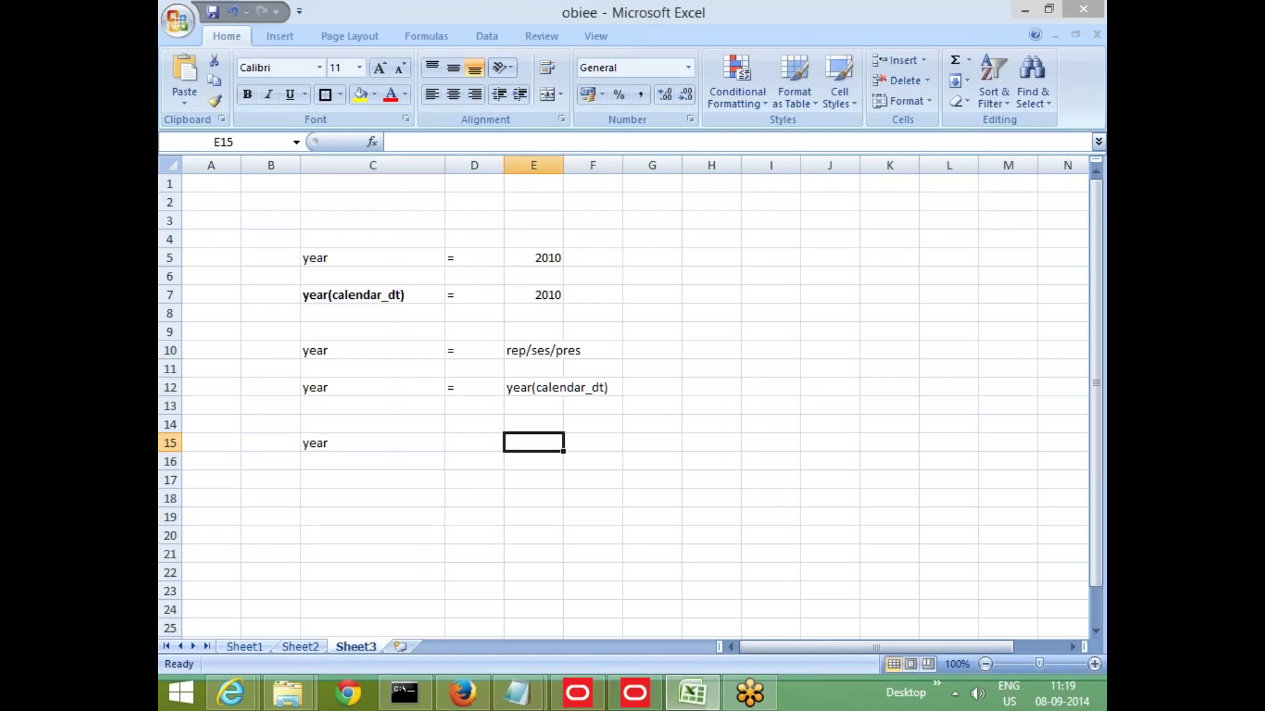
{"action": "type", "text": "anot"}
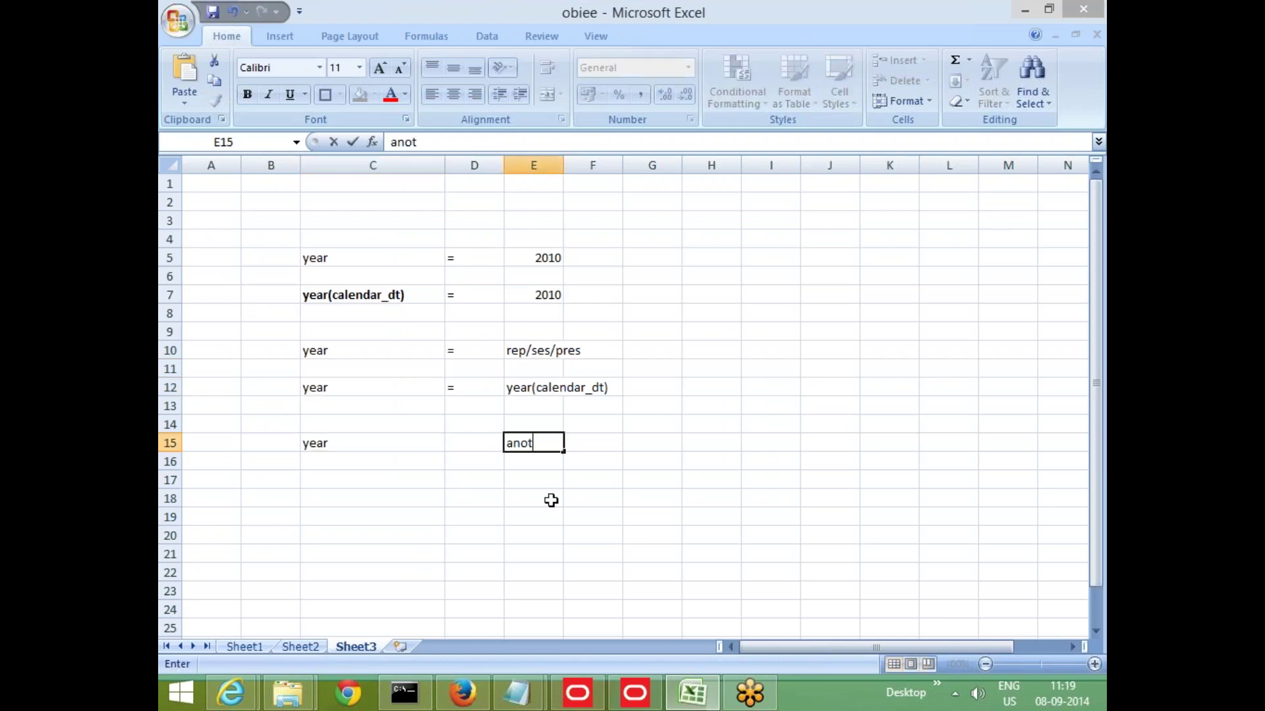
{"action": "type", "text": "her repo"}
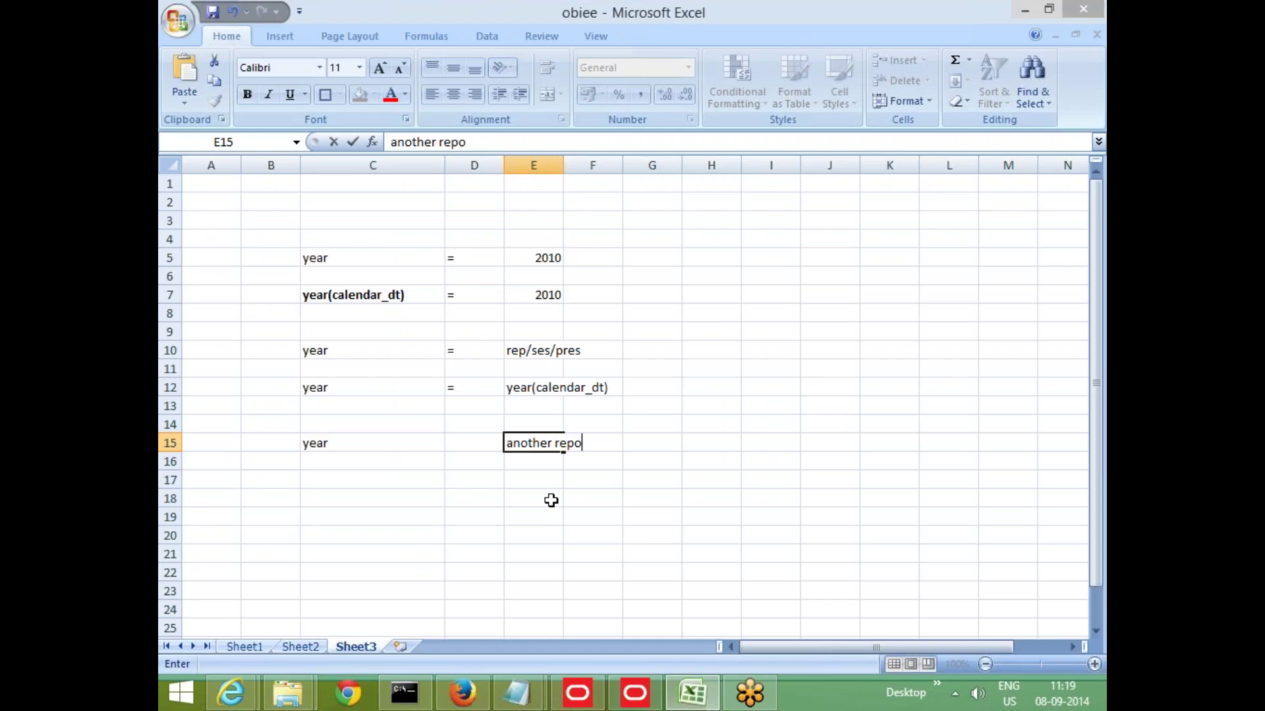
{"action": "type", "text": "rt outpur"}
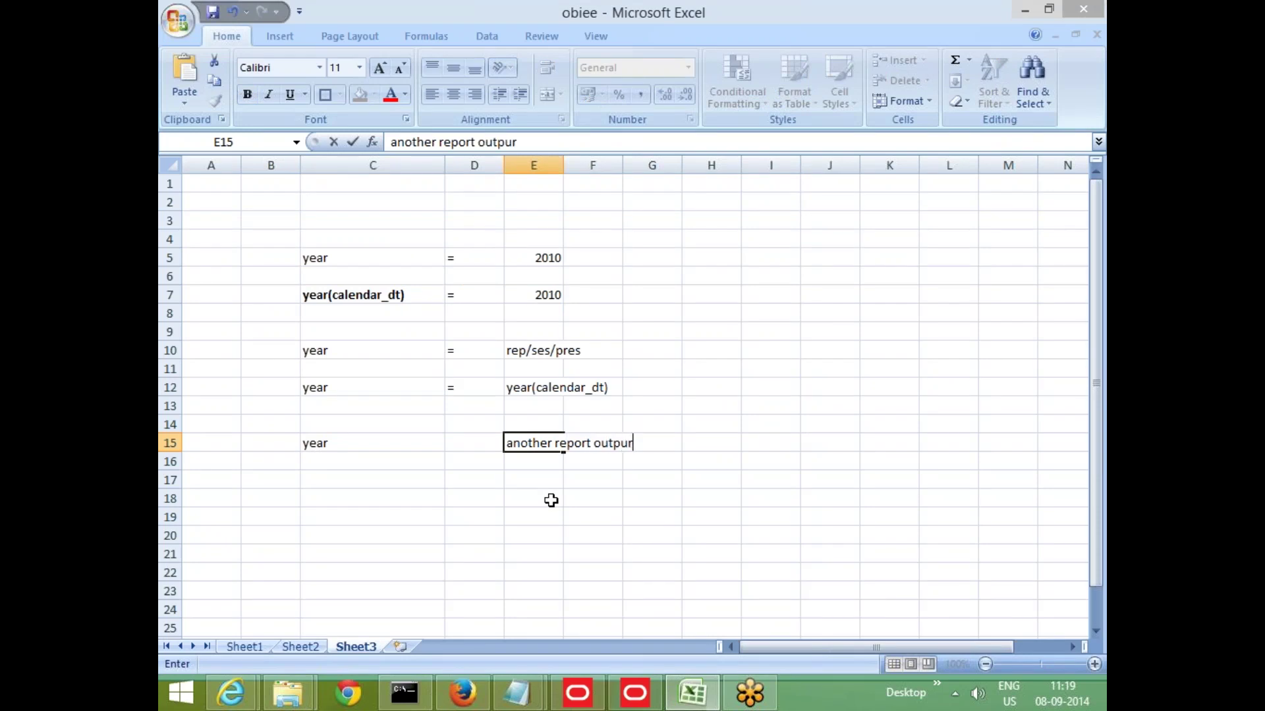
{"action": "key", "text": "BackSpace"}
{"action": "type", "text": "t"}
{"action": "key", "text": "Return"}
{"action": "left_click", "coordinate": [475, 444]}
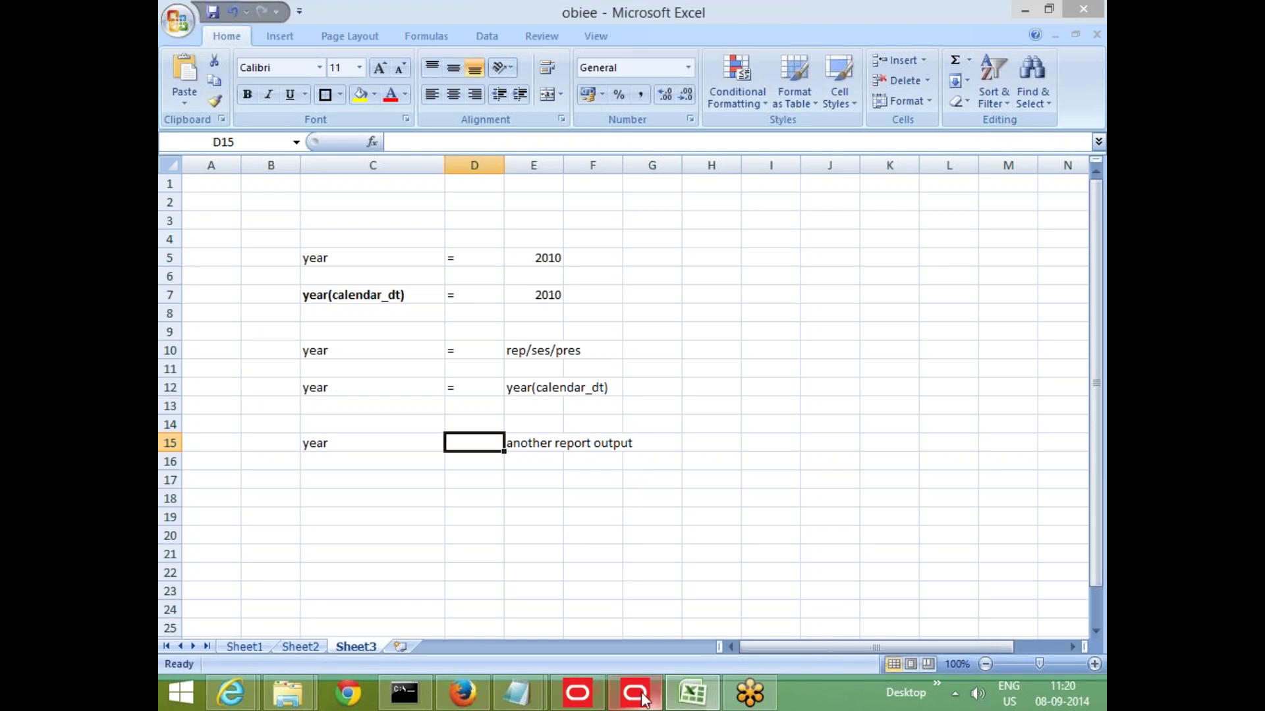
Step: Switch back to Firefox and discard the unfinished PER_NAME_YEAR filter
{"action": "key", "text": "alt+Tab"}
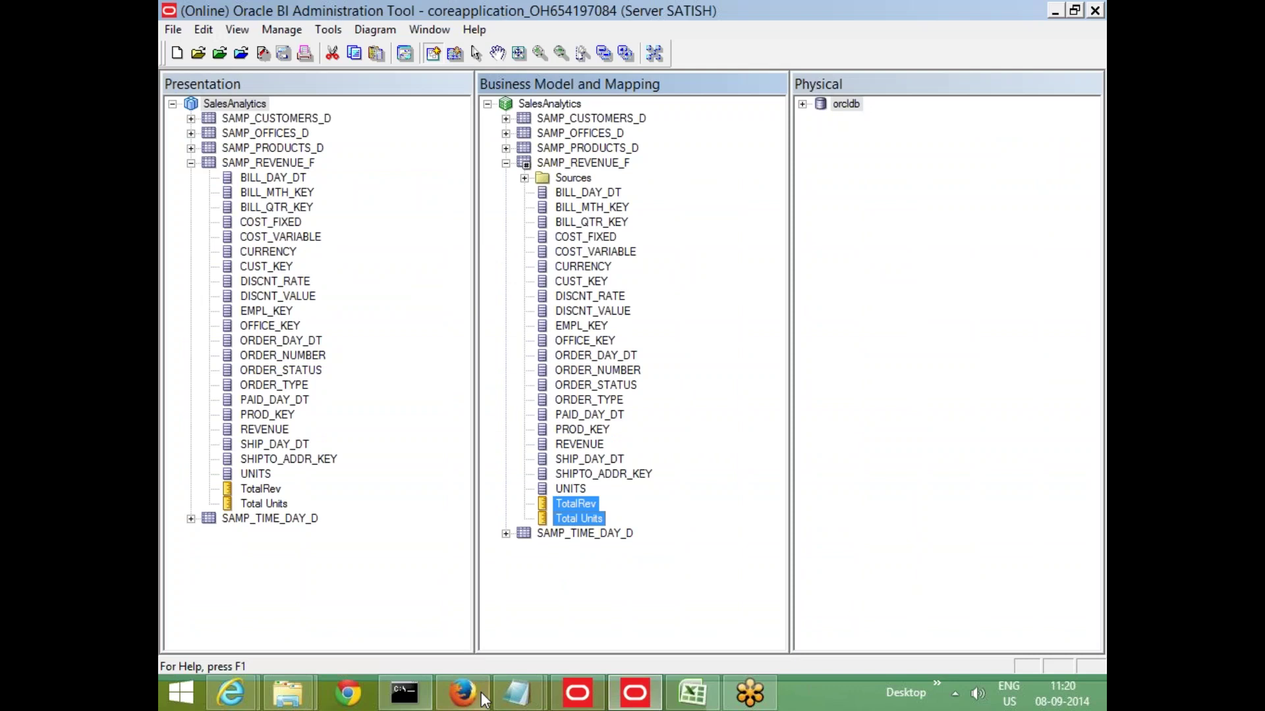
{"action": "key", "text": "alt+Tab"}
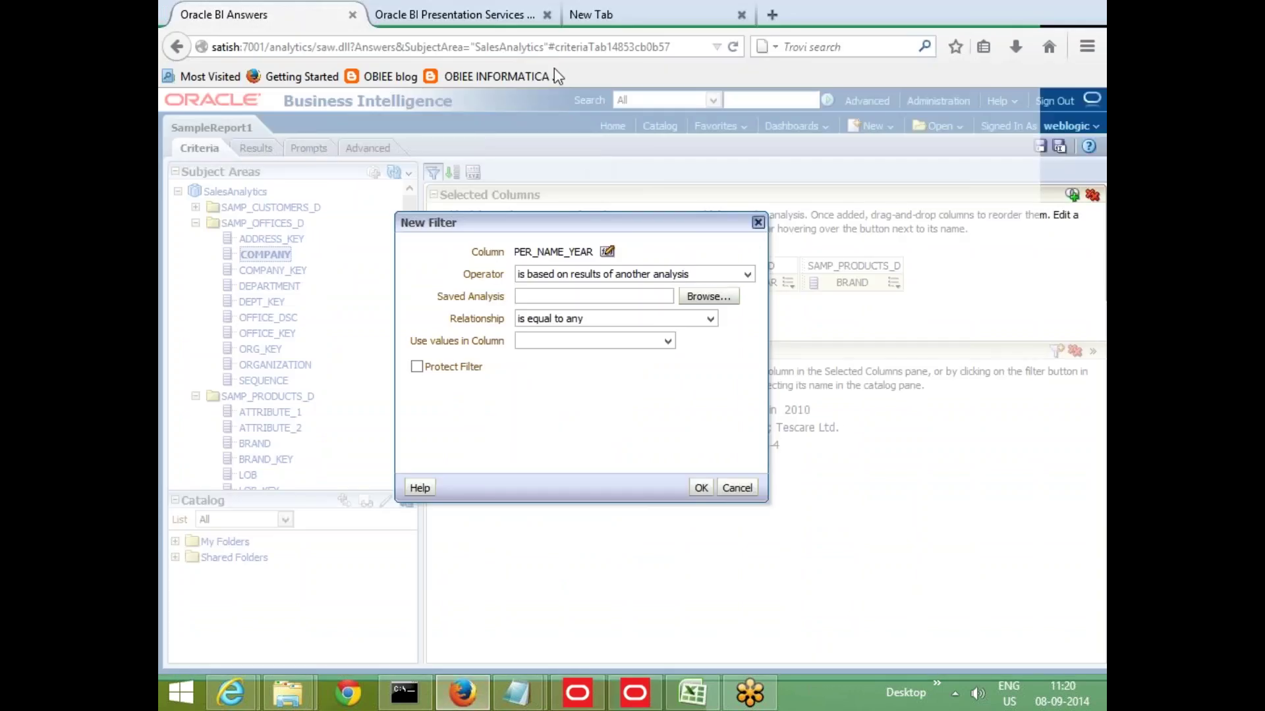
{"action": "left_click", "coordinate": [758, 222]}
{"action": "left_click", "coordinate": [633, 26]}
{"action": "left_click", "coordinate": [333, 14]}
{"action": "left_click", "coordinate": [334, 47]}
{"action": "left_click", "coordinate": [316, 47]}
{"action": "left_click", "coordinate": [599, 11]}
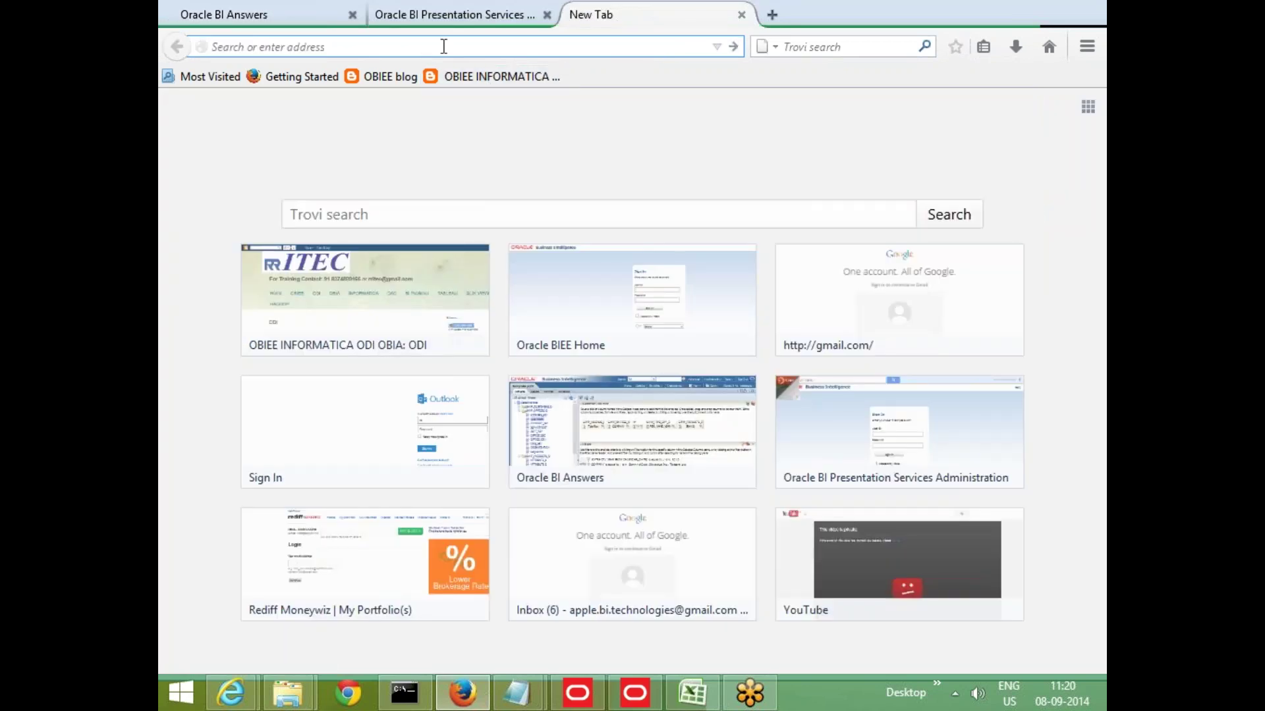
{"action": "type", "text": "http://satish:7001/analytics/"}
{"action": "key", "text": "Return"}
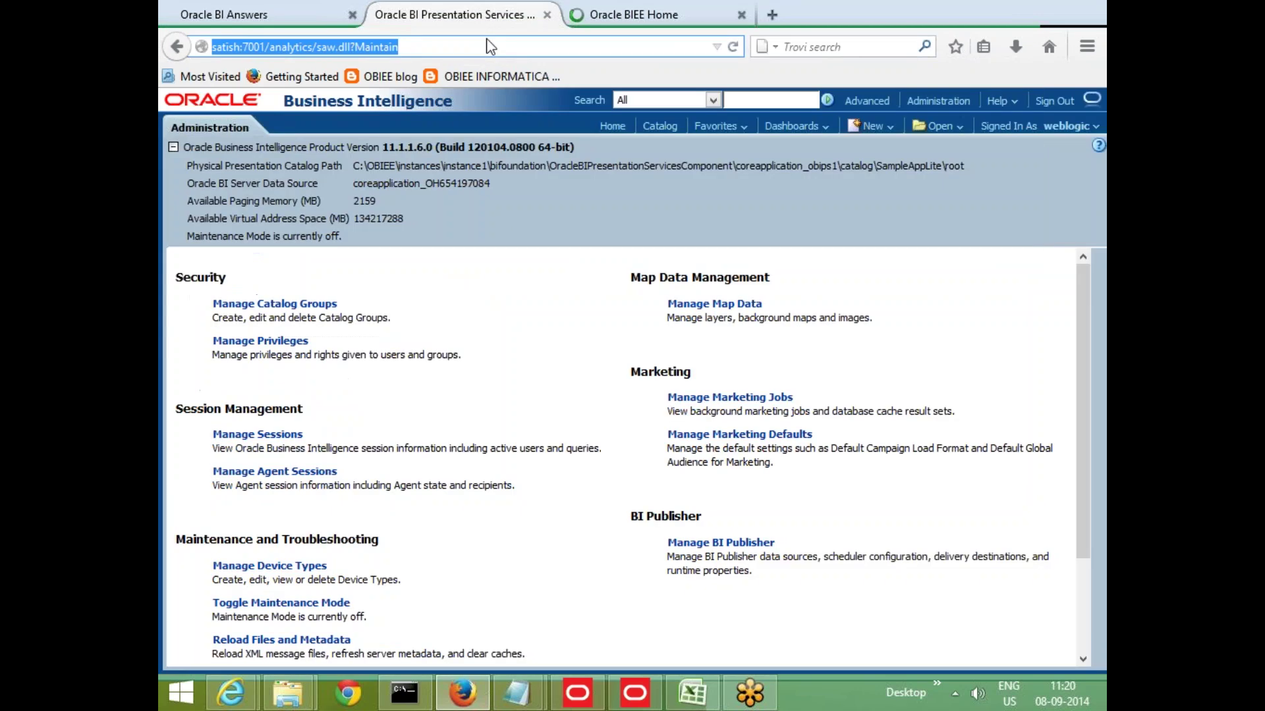
{"action": "left_click", "coordinate": [626, 14]}
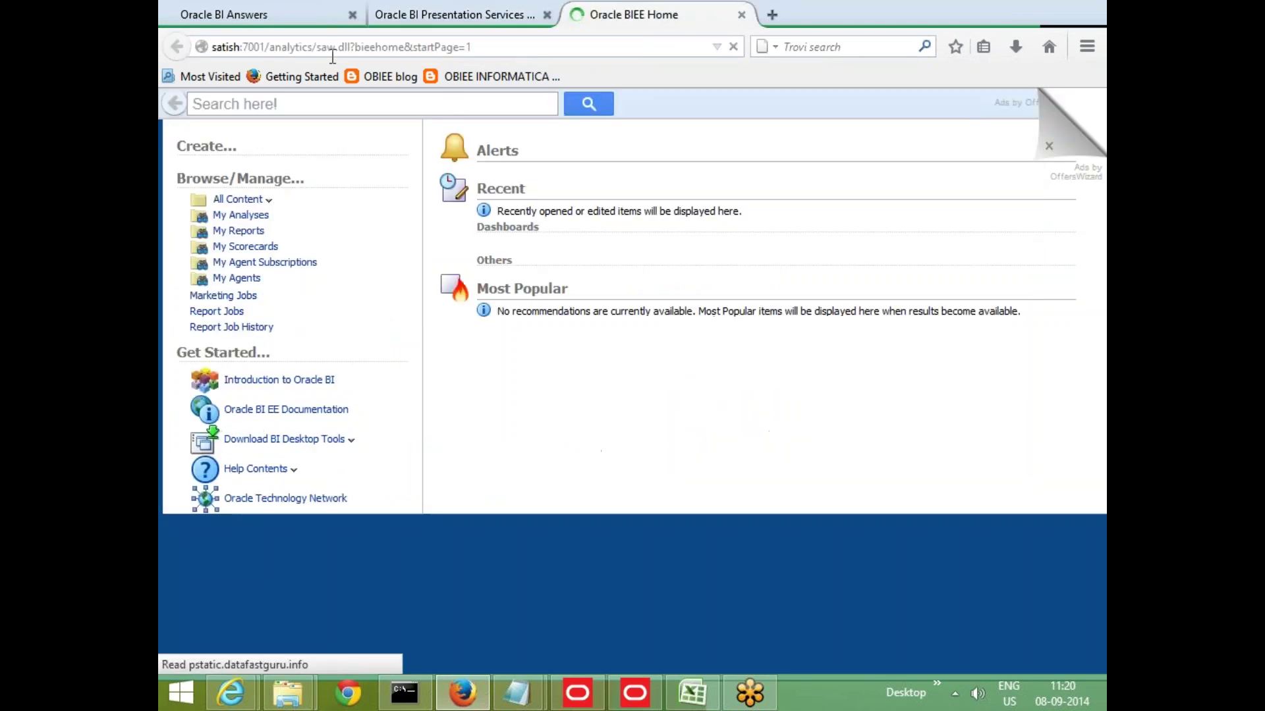
{"action": "left_click", "coordinate": [264, 13]}
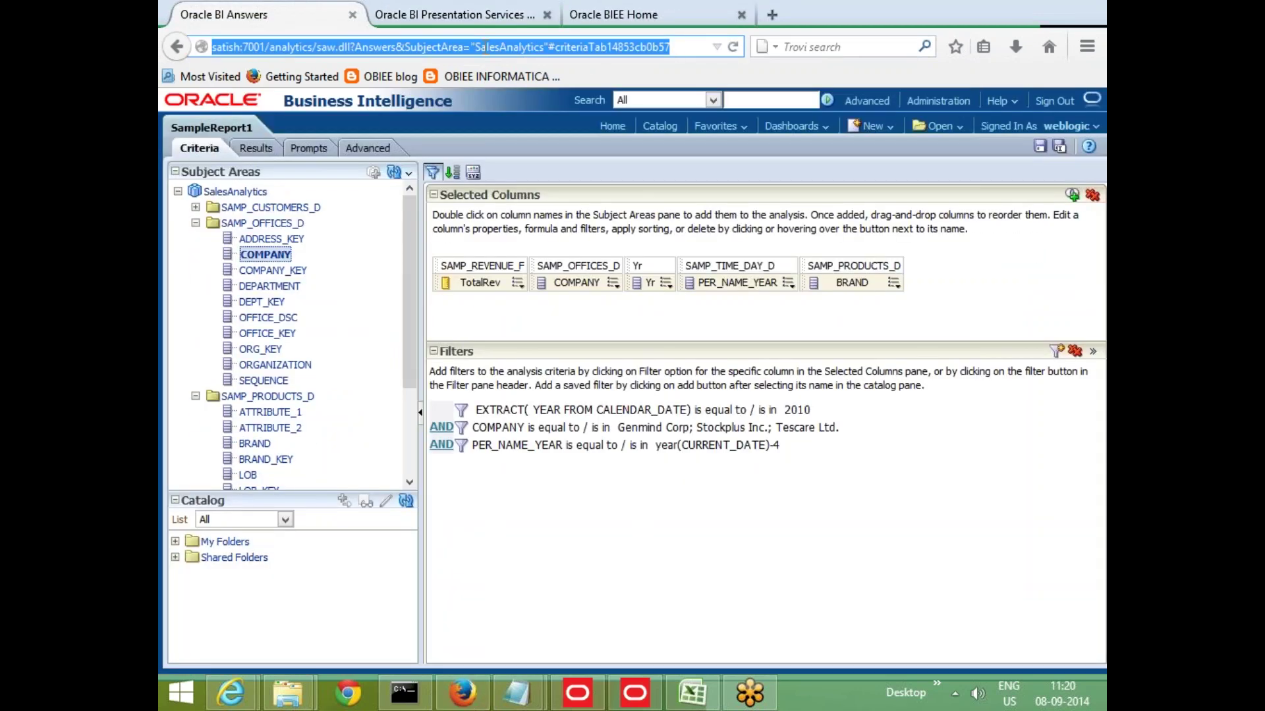
Step: Shorten the address of the Presentation Services Administration page to satish:7001/analytics/ and load the BI home page there
{"action": "left_click", "coordinate": [471, 16]}
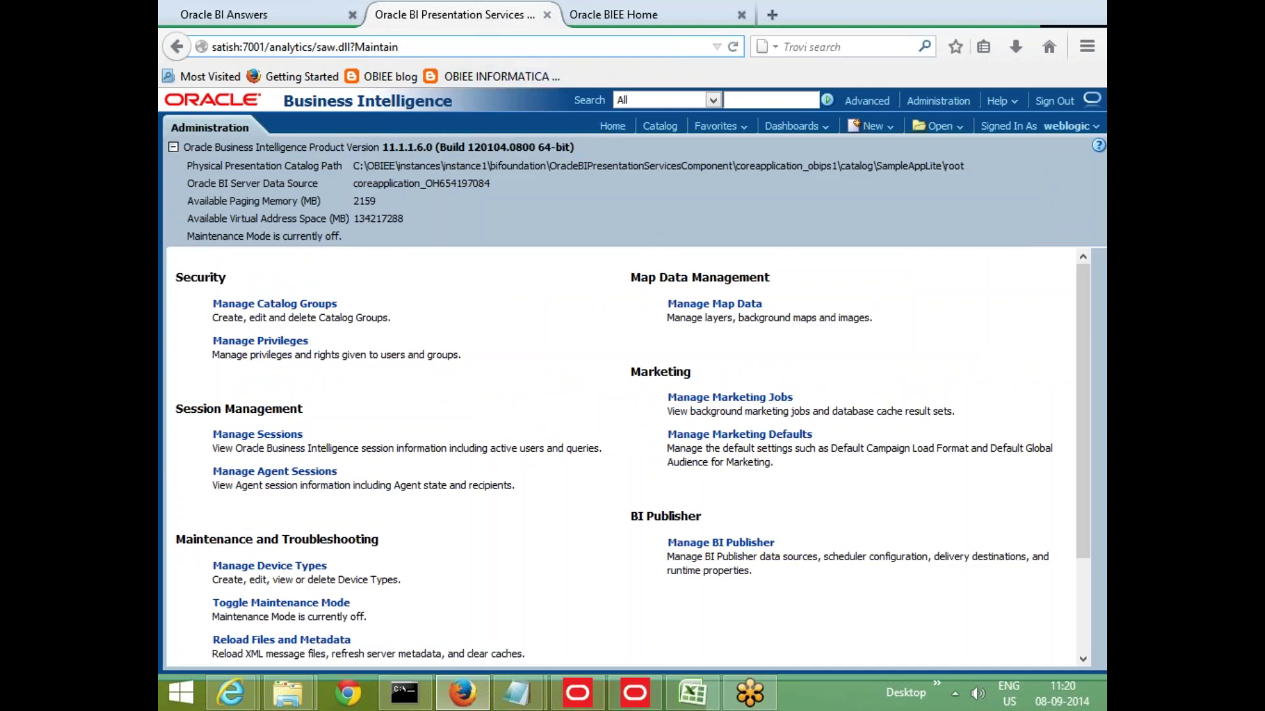
{"action": "key", "text": "BackSpace"}
{"action": "key", "text": "BackSpace"}
{"action": "key", "text": "BackSpace"}
{"action": "key", "text": "BackSpace"}
{"action": "key", "text": "BackSpace"}
{"action": "key", "text": "BackSpace"}
{"action": "key", "text": "BackSpace"}
{"action": "key", "text": "BackSpace"}
{"action": "key", "text": "BackSpace"}
{"action": "key", "text": "BackSpace"}
{"action": "key", "text": "BackSpace"}
{"action": "key", "text": "BackSpace"}
{"action": "key", "text": "BackSpace"}
{"action": "key", "text": "BackSpace"}
{"action": "key", "text": "BackSpace"}
{"action": "key", "text": "BackSpace"}
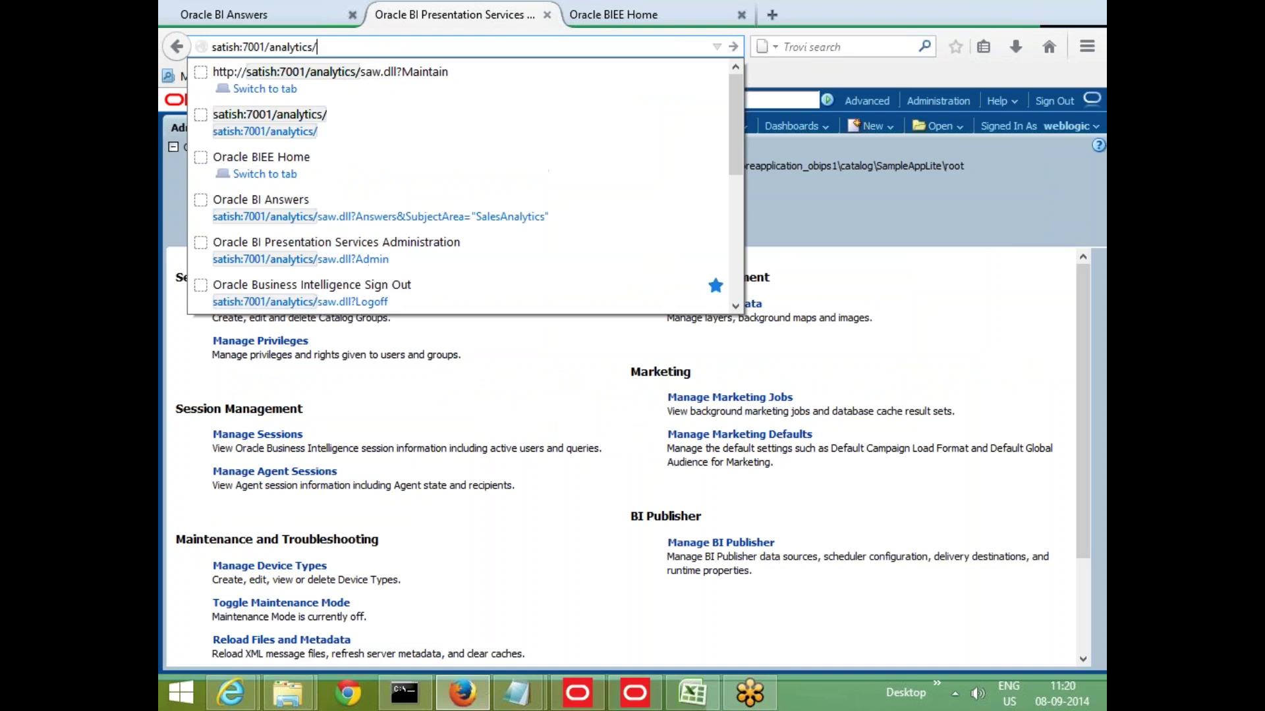
{"action": "key", "text": "Return"}
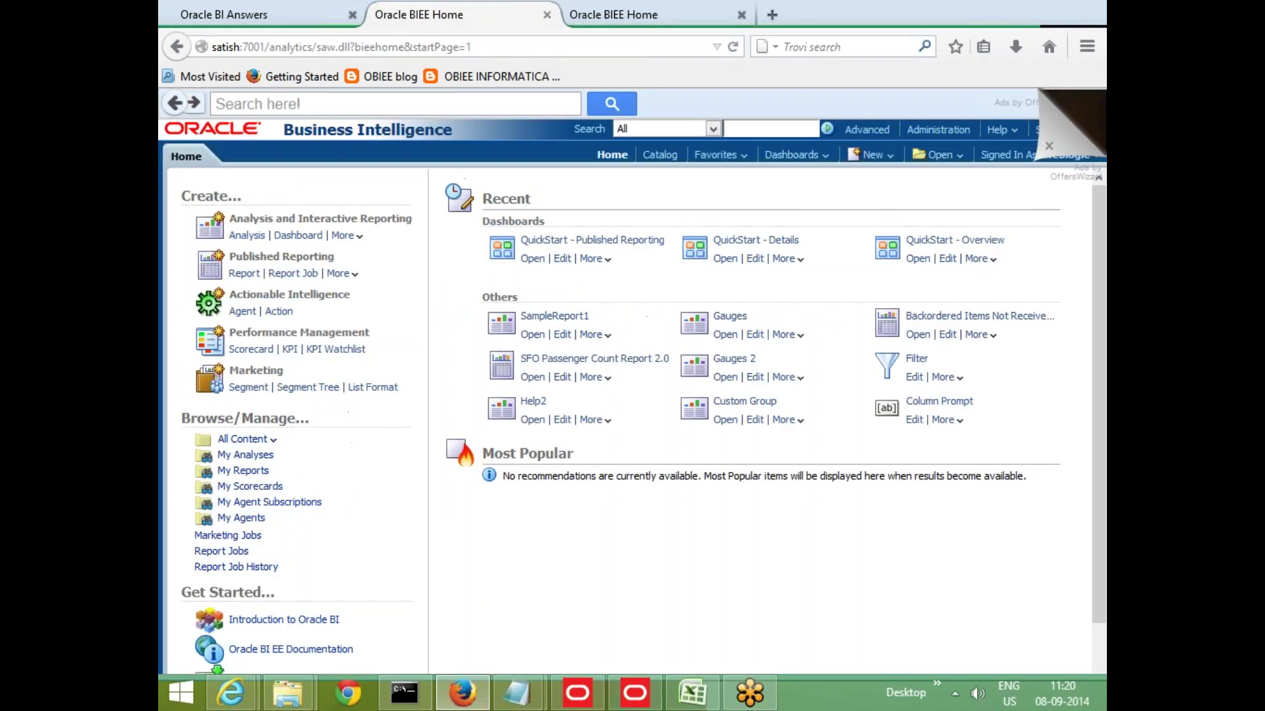
Step: Create a new analysis based on the SalesAnalytics subject area
{"action": "left_click", "coordinate": [871, 155]}
{"action": "left_click", "coordinate": [886, 196]}
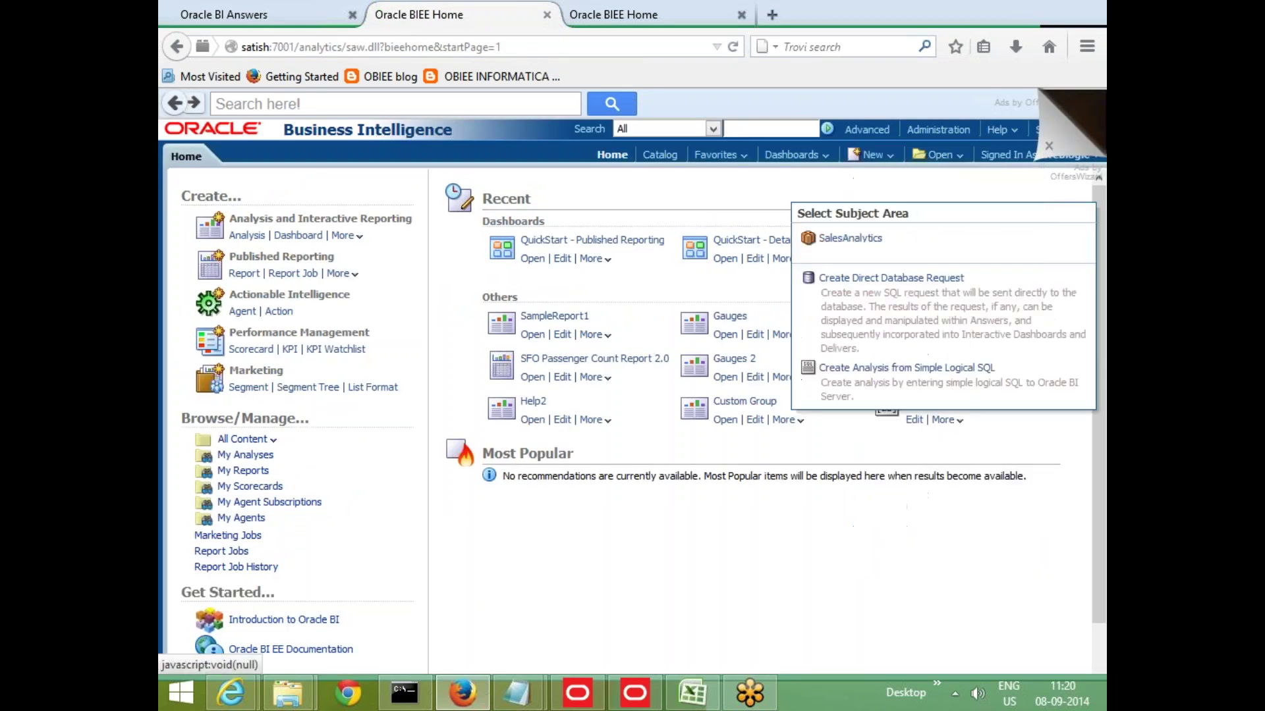
{"action": "left_click", "coordinate": [869, 245]}
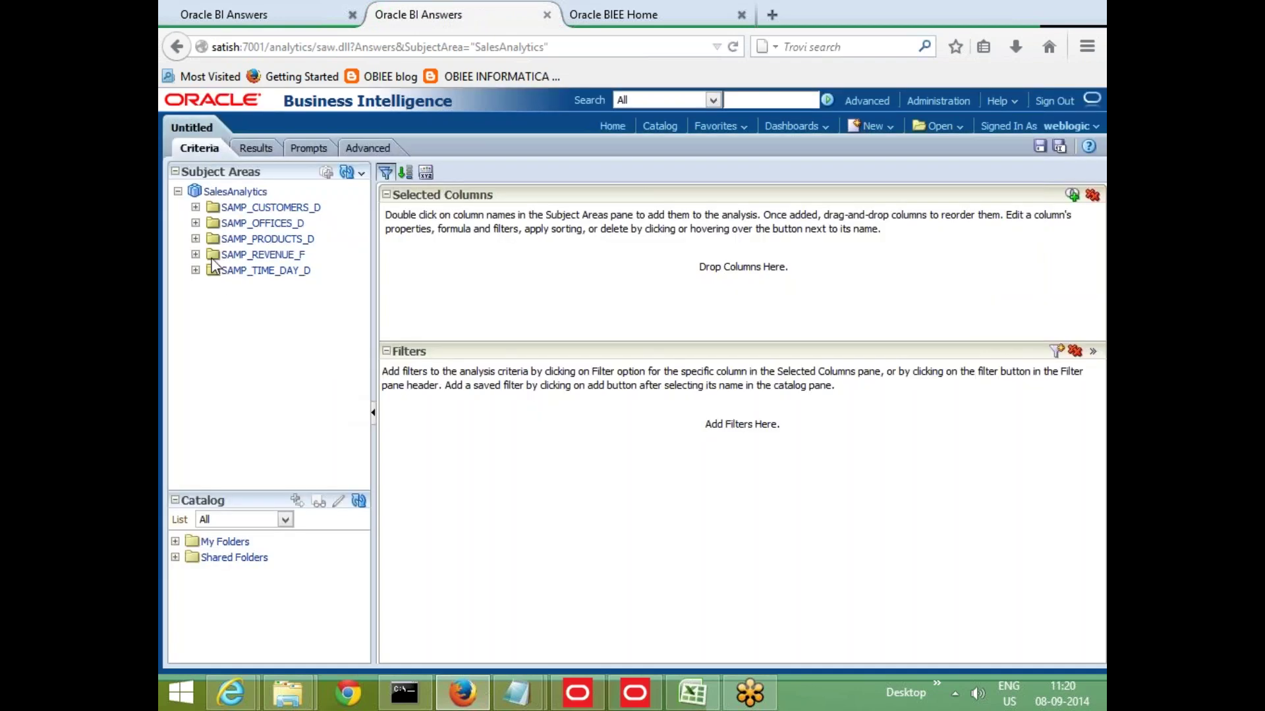
Step: Find the ORDER_DAY_DT column in the SAMP_REVENUE_F folder and add it to the selected columns
{"action": "left_click", "coordinate": [195, 270]}
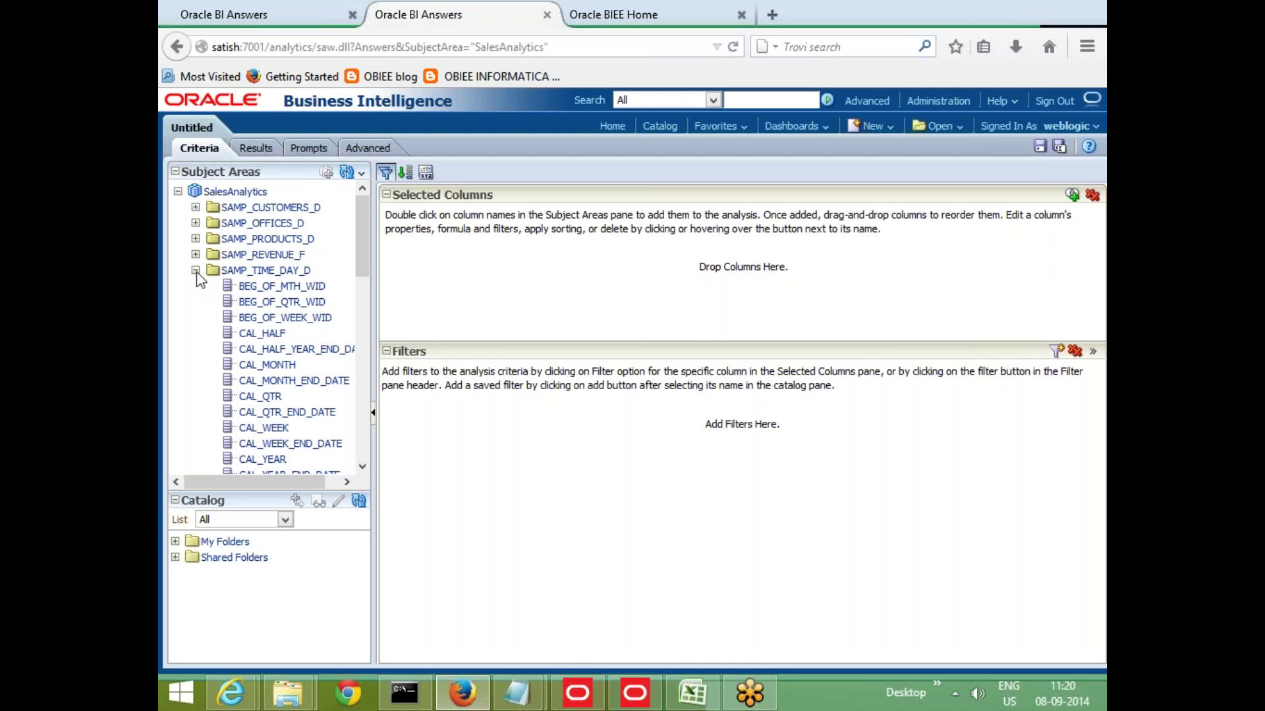
{"action": "left_click", "coordinate": [195, 271]}
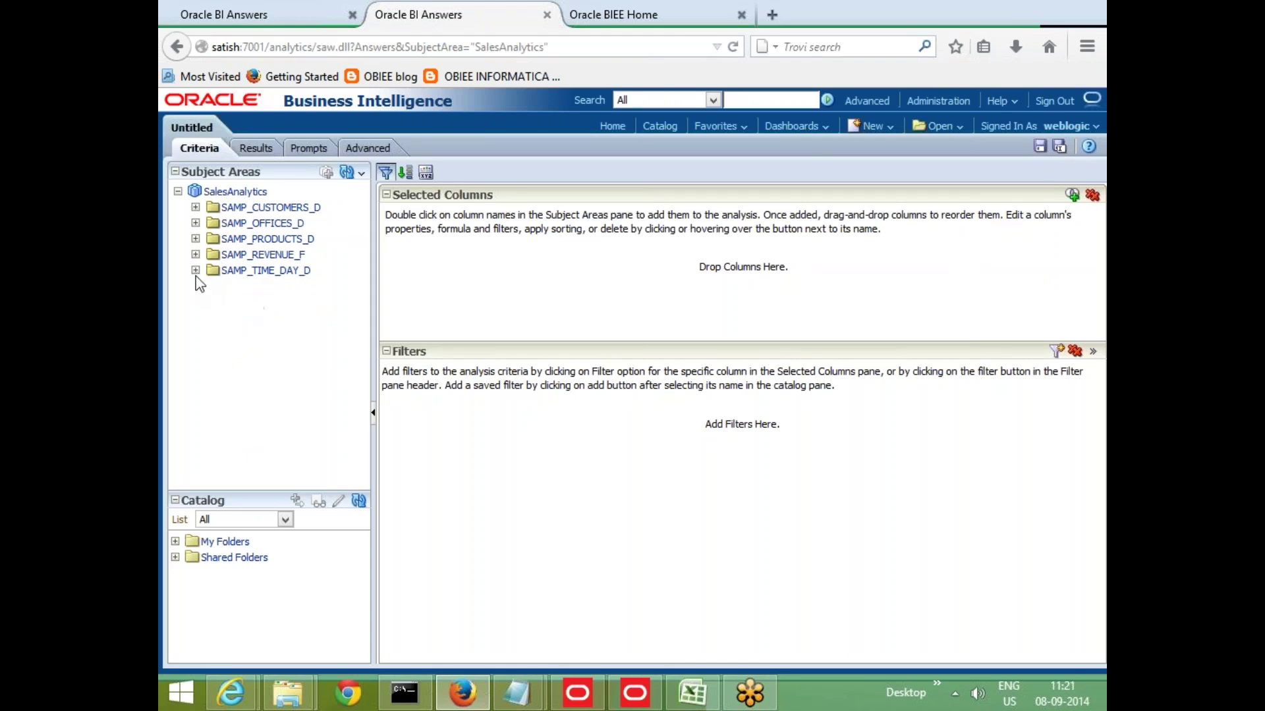
{"action": "left_click", "coordinate": [195, 270]}
{"action": "scroll", "coordinate": [287, 346], "scroll_direction": "down", "scroll_amount": 3}
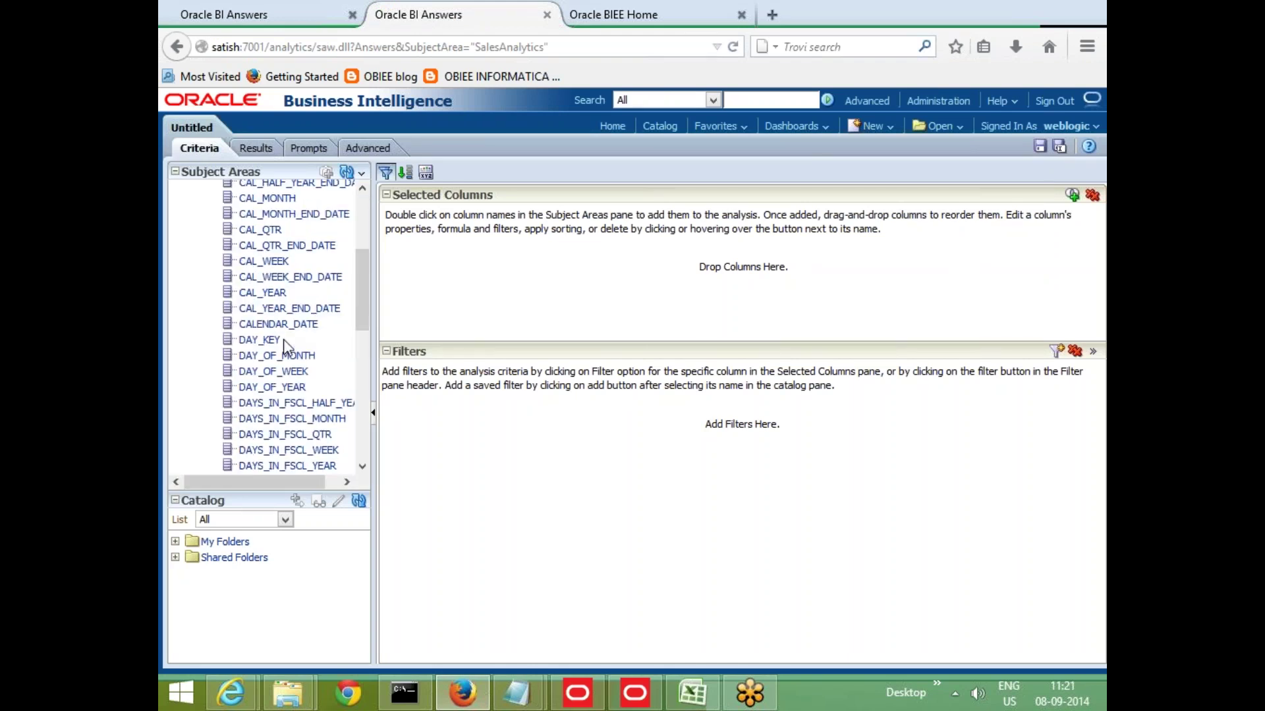
{"action": "scroll", "coordinate": [264, 323], "scroll_direction": "up", "scroll_amount": 3}
{"action": "left_click", "coordinate": [195, 270]}
{"action": "left_click", "coordinate": [196, 254]}
{"action": "scroll", "coordinate": [332, 329], "scroll_direction": "down", "scroll_amount": 3}
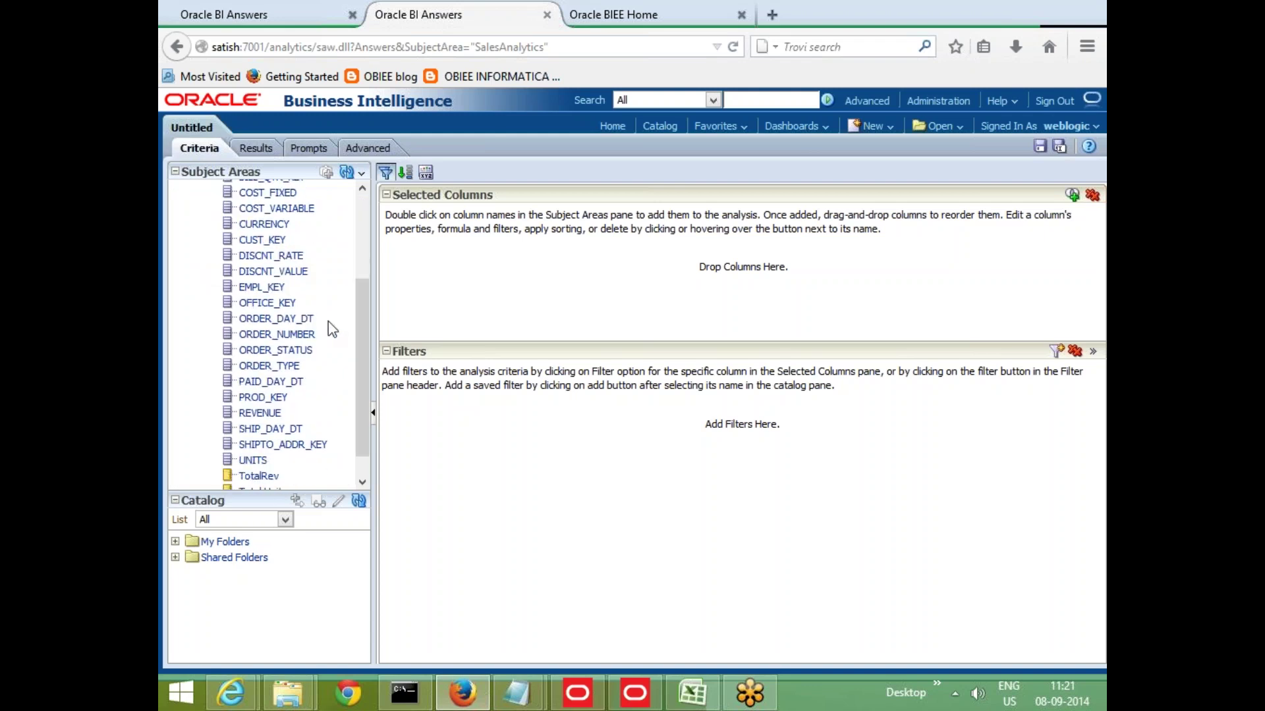
{"action": "scroll", "coordinate": [333, 329], "scroll_direction": "down", "scroll_amount": 1}
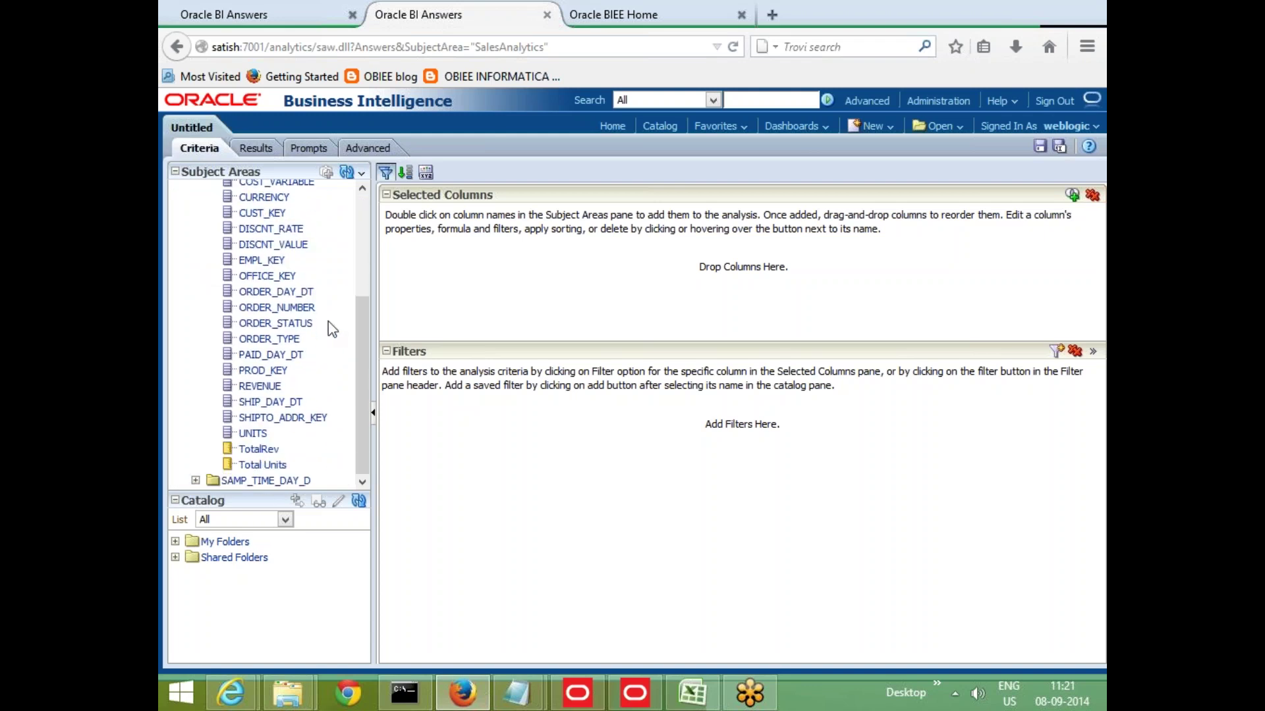
{"action": "left_click", "coordinate": [295, 293]}
{"action": "double_click", "coordinate": [295, 292]}
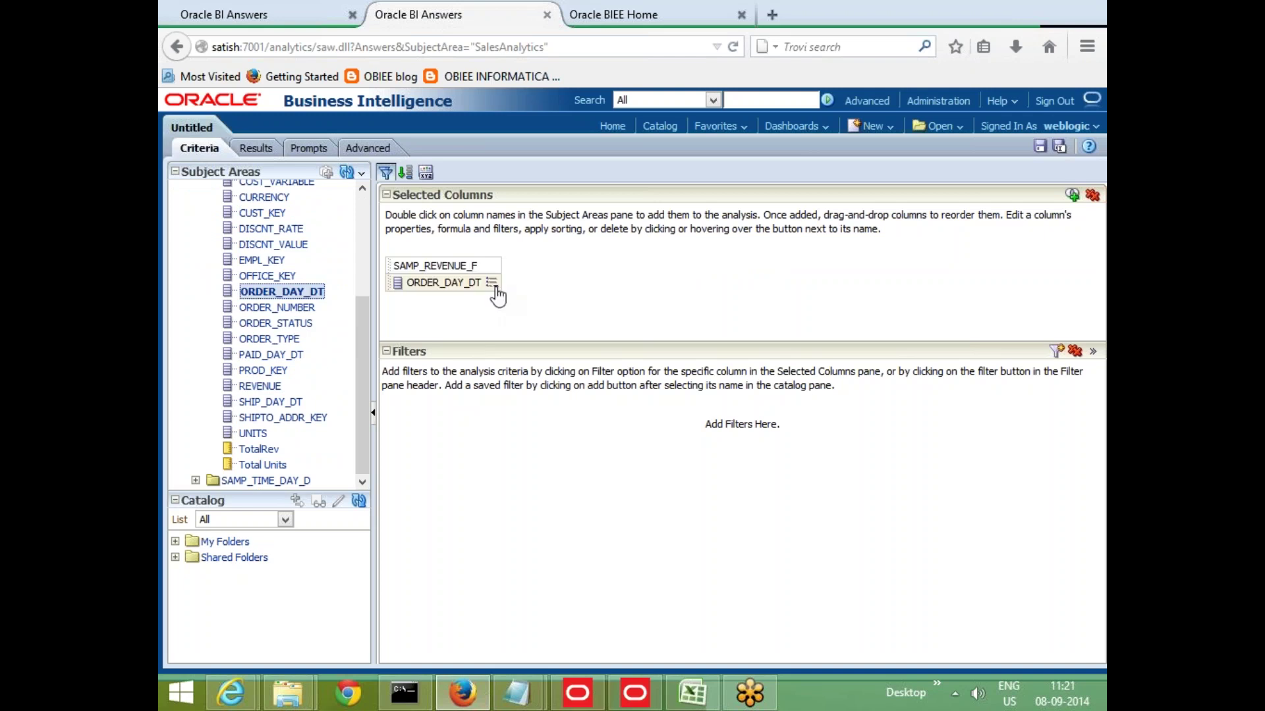
Step: Change the ORDER_DAY_DT column formula to year("SAMP_REVENUE_F"."ORDER_DAY_DT")
{"action": "left_click", "coordinate": [493, 285]}
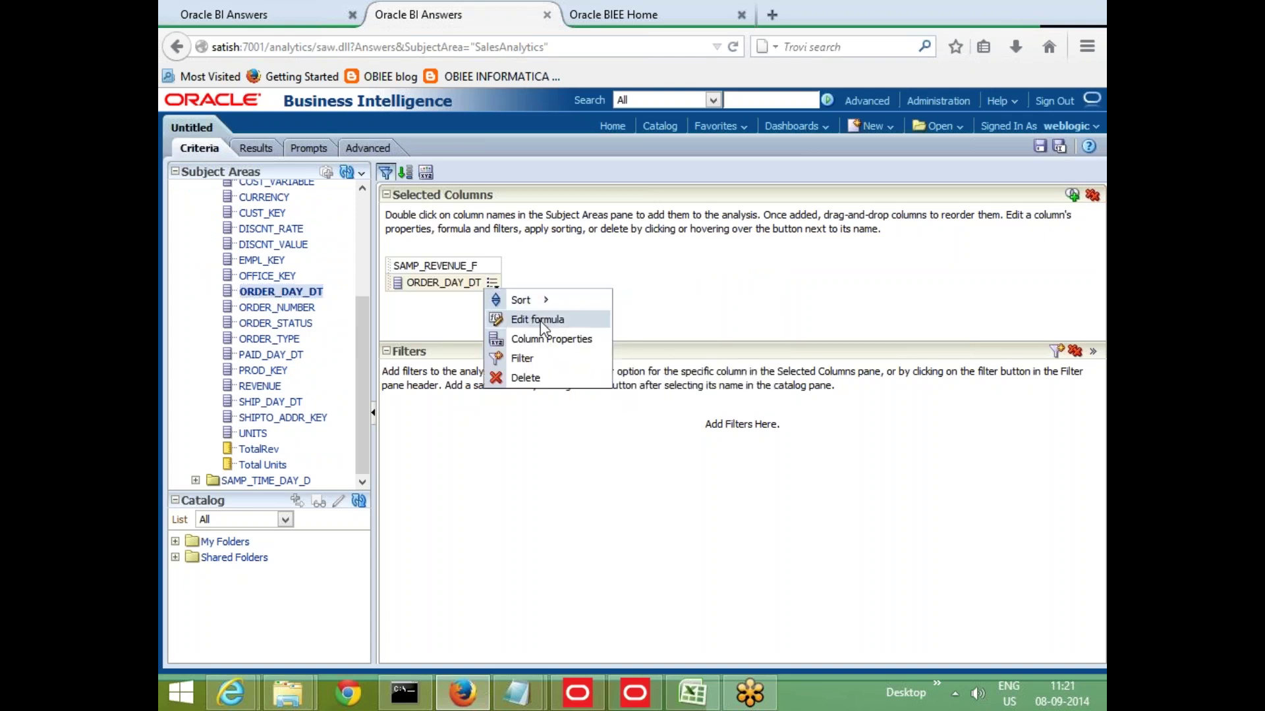
{"action": "left_click", "coordinate": [539, 321]}
{"action": "left_click", "coordinate": [556, 379]}
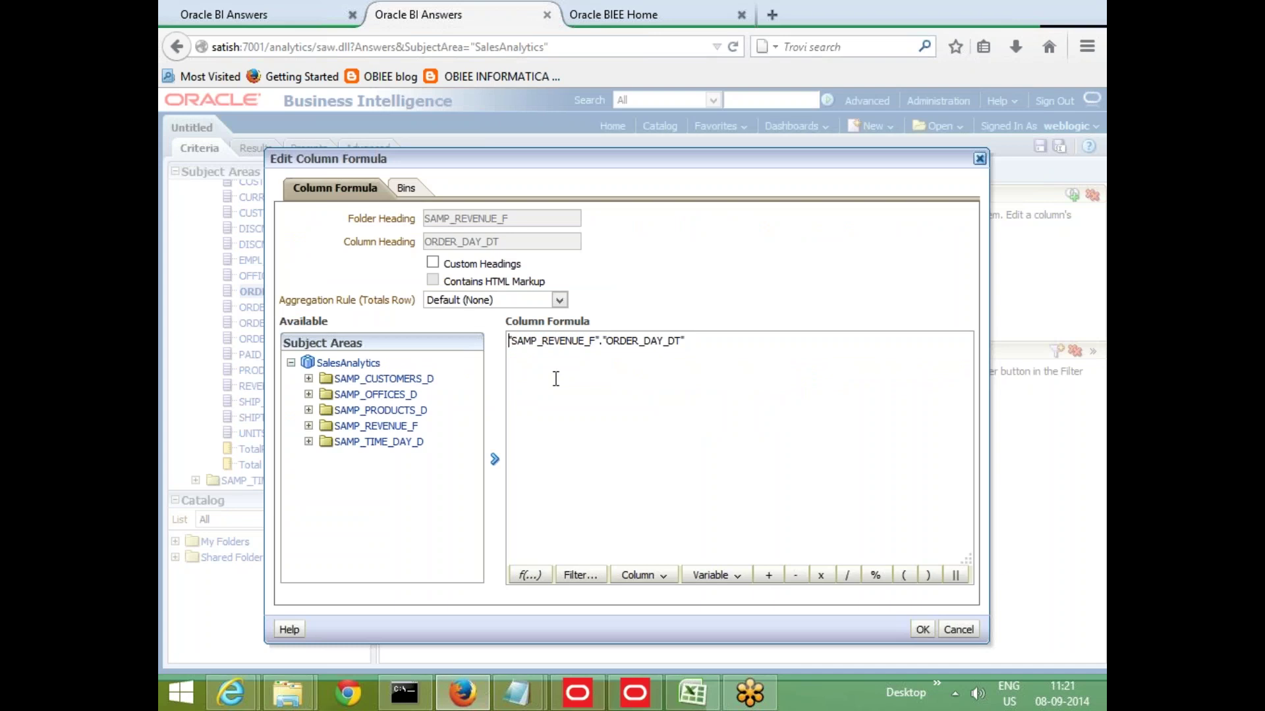
{"action": "type", "text": "year("}
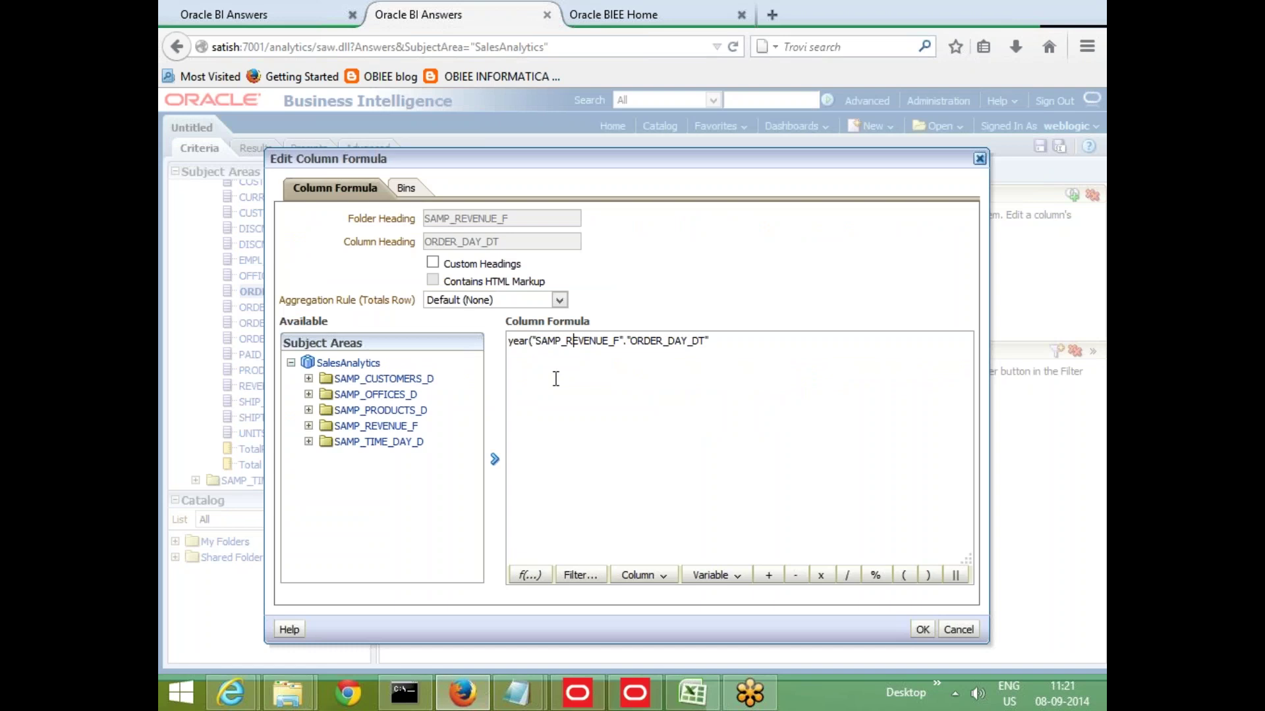
{"action": "type", "text": ")"}
{"action": "left_click", "coordinate": [922, 630]}
Step: Display the results, add the TotalRev measure from SAMP_REVENUE_F to the table, and return to the analysis criteria
{"action": "left_click", "coordinate": [255, 151]}
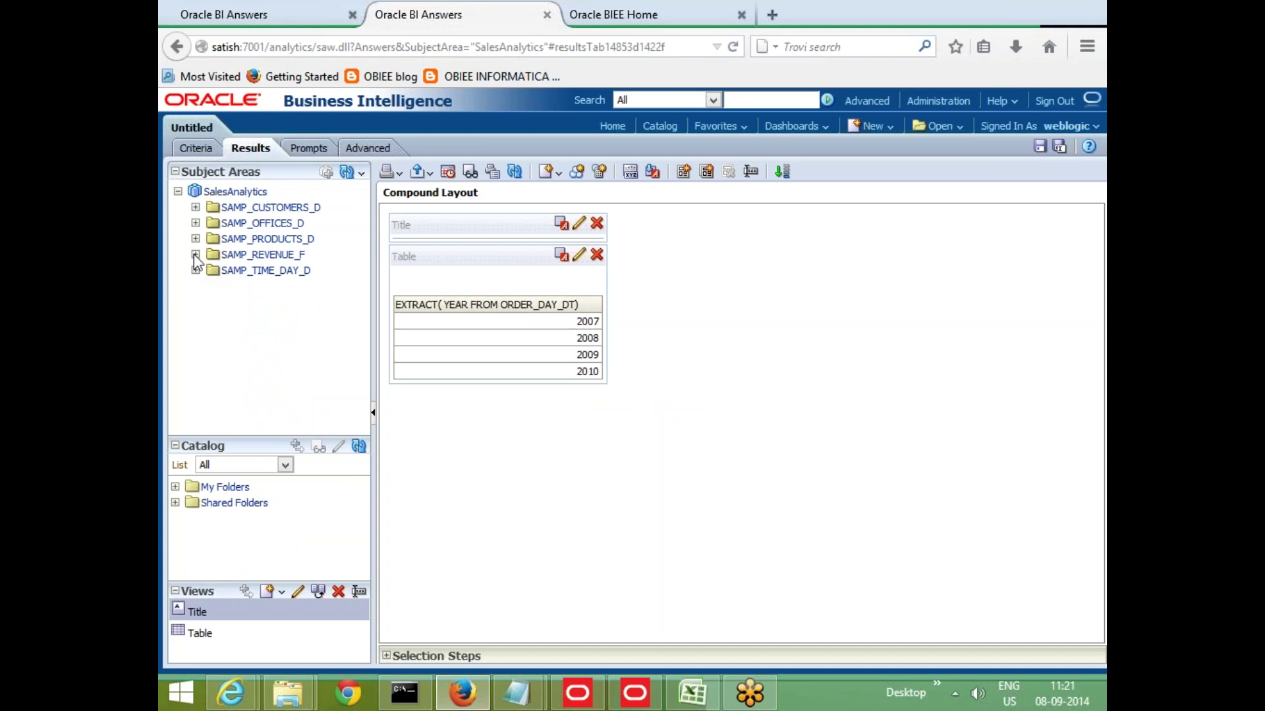
{"action": "scroll", "coordinate": [296, 325], "scroll_direction": "down", "scroll_amount": 5}
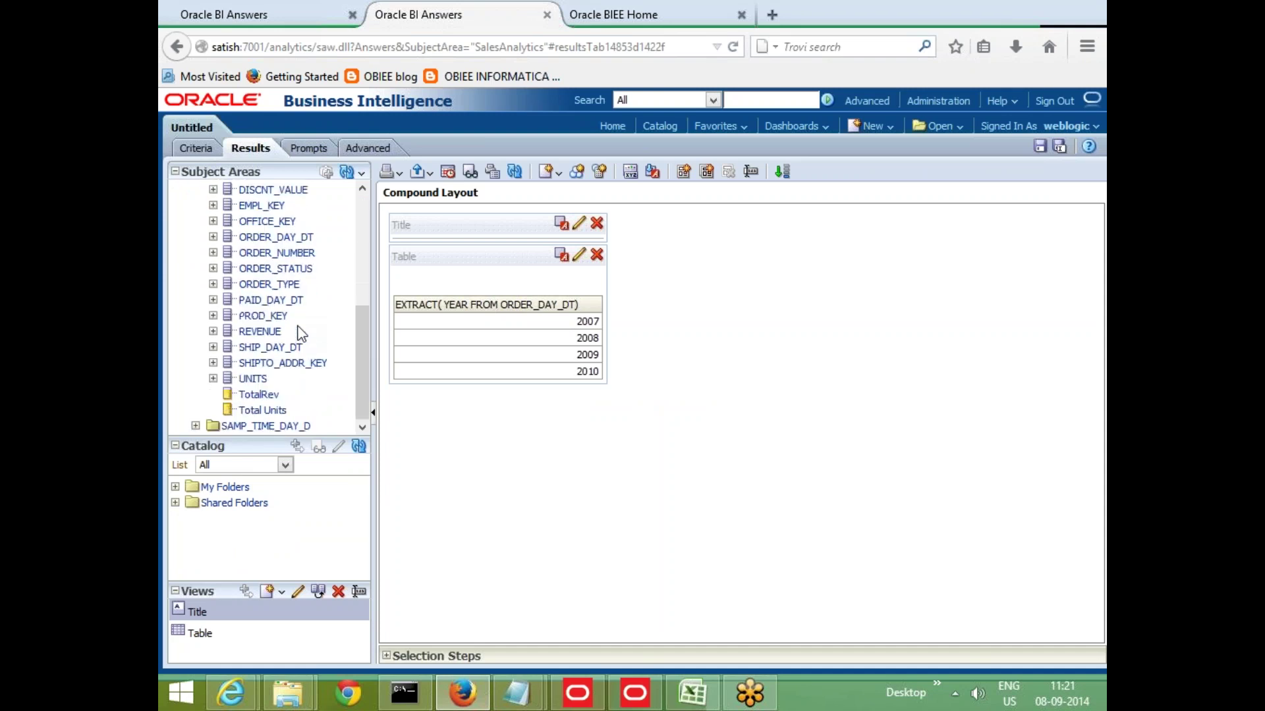
{"action": "left_click", "coordinate": [264, 394]}
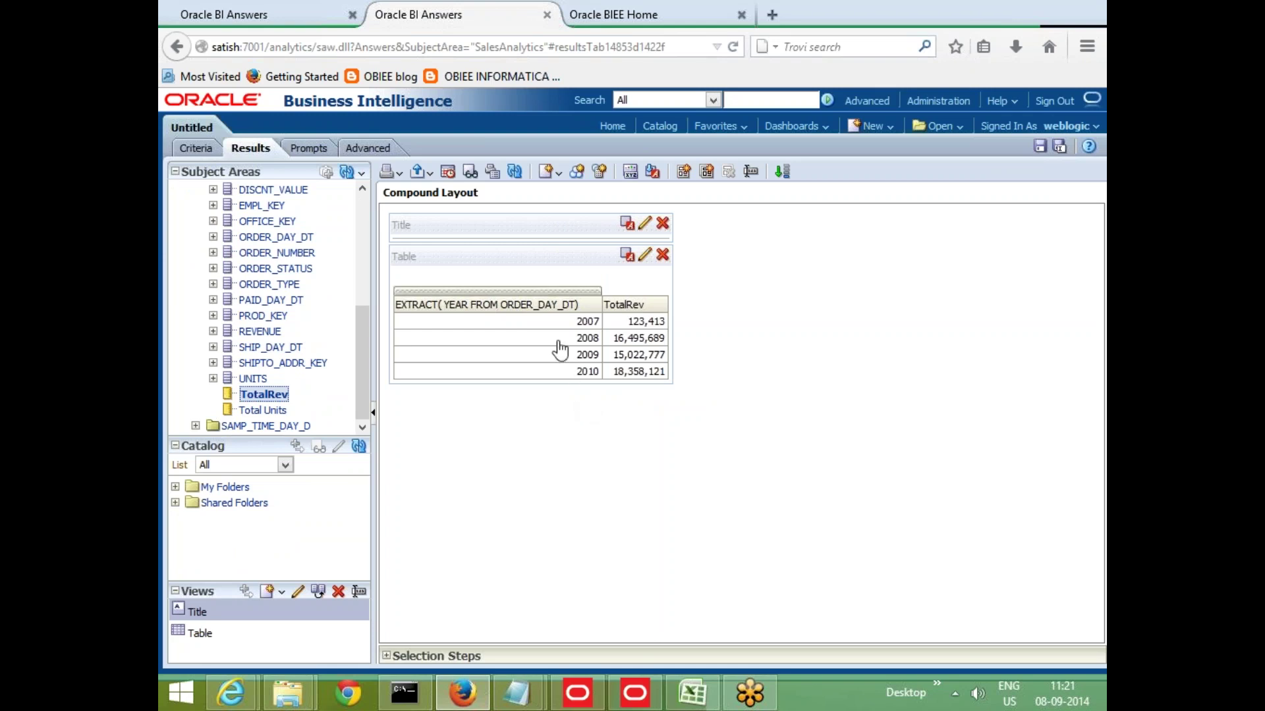
{"action": "left_click", "coordinate": [198, 149]}
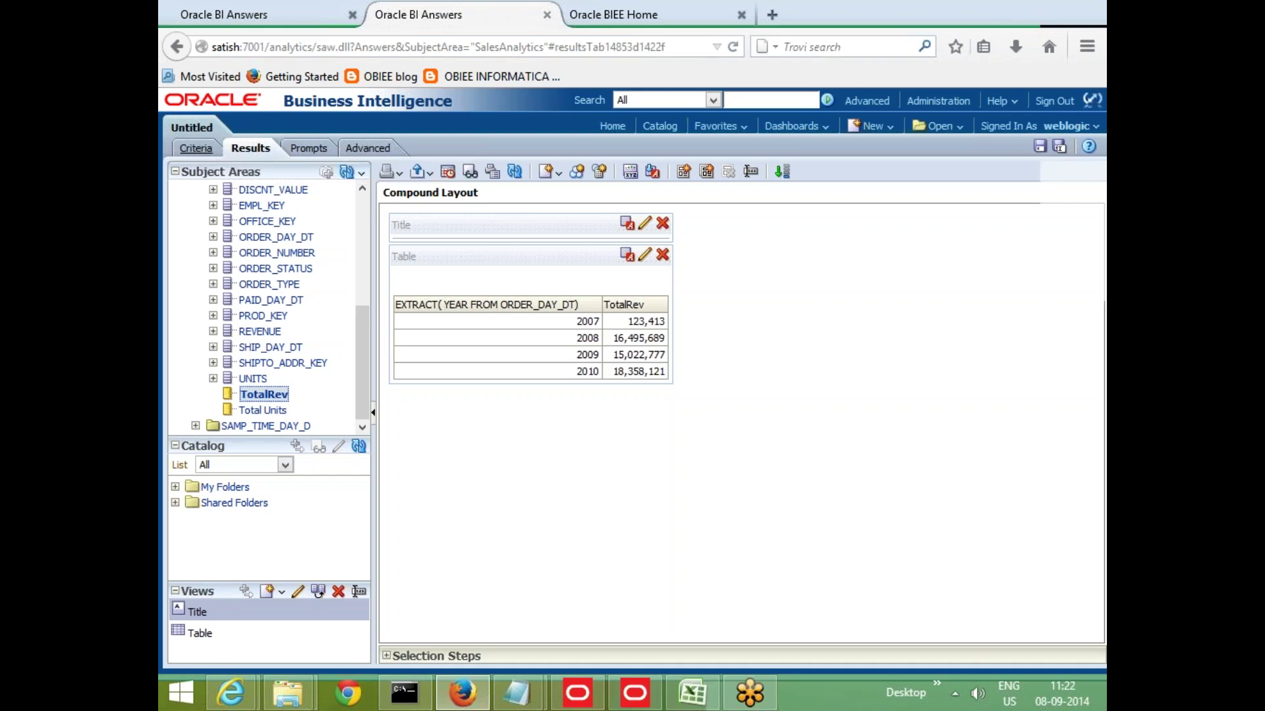